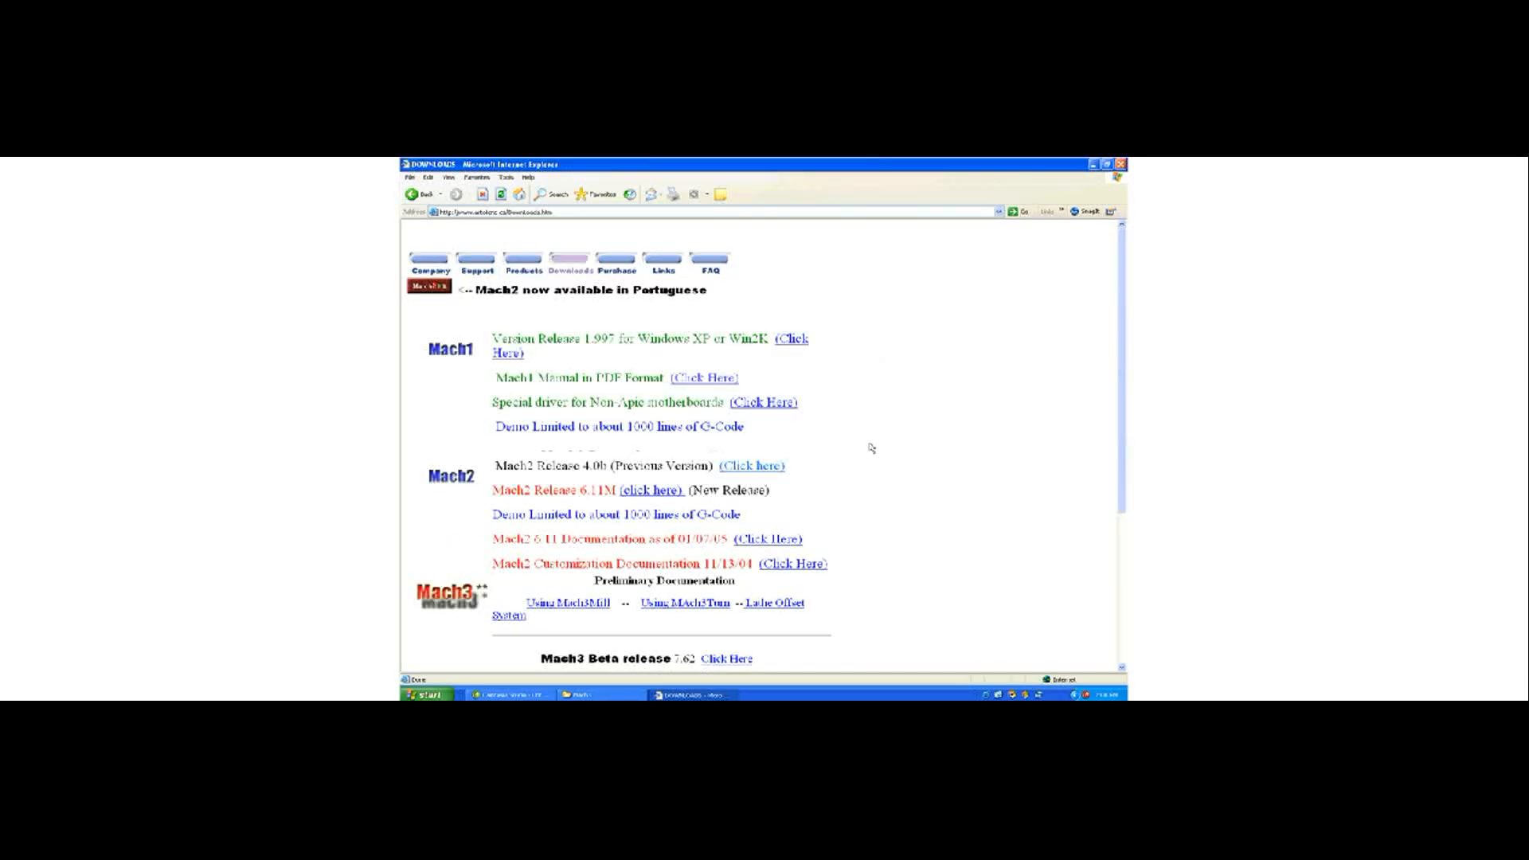
Download the Mach3 Release Candidate 5.0 installer to the desktop, replacing the existing copy, and close the browser.
{"action": "scroll", "coordinate": [871, 448], "scroll_direction": "down", "scroll_amount": 5}
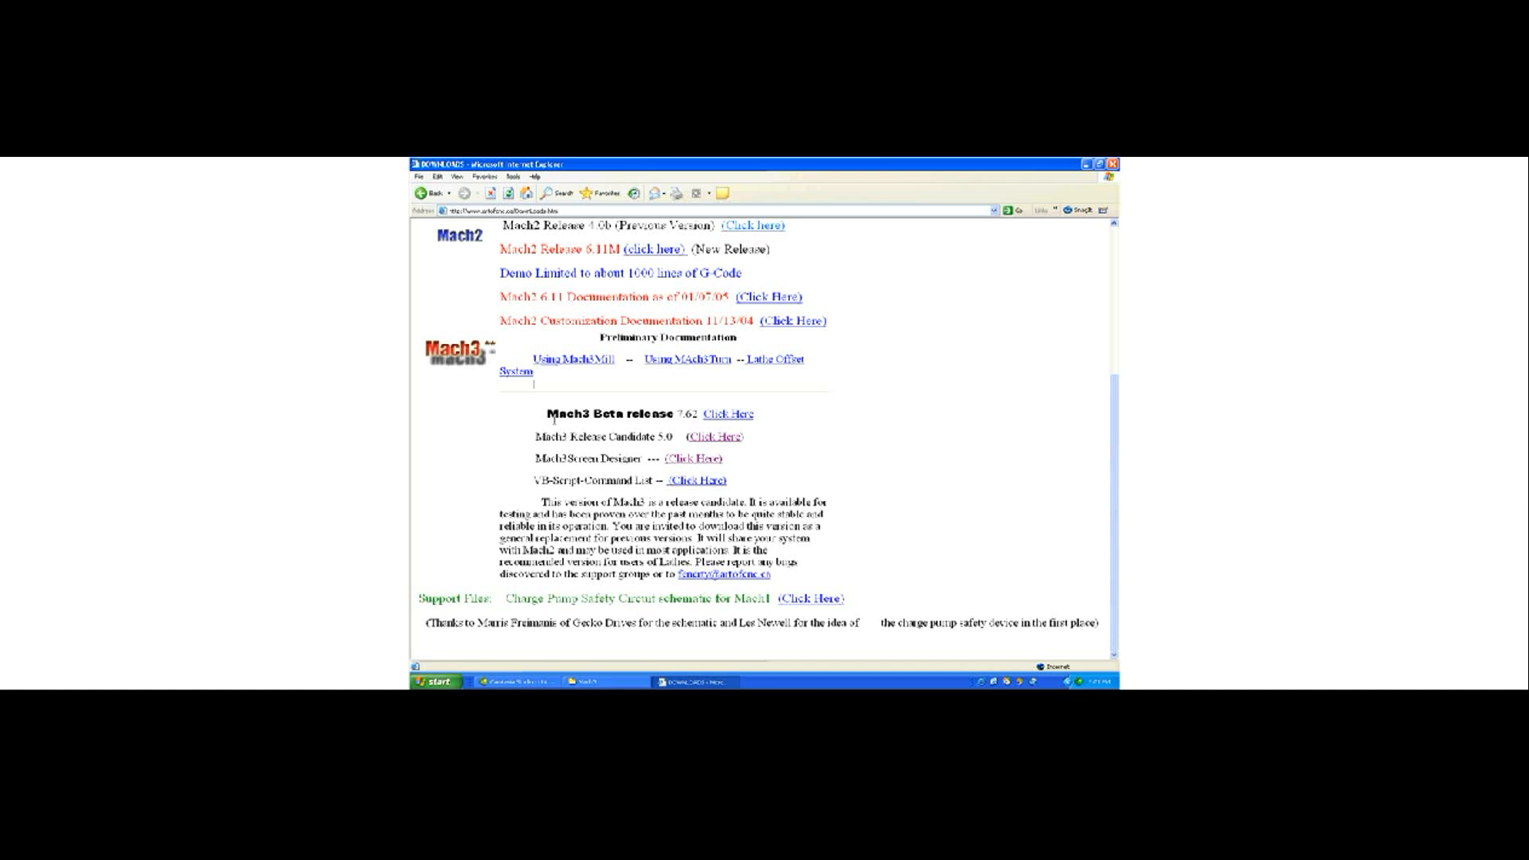
{"action": "left_click_drag", "start_coordinate": [555, 418], "coordinate": [800, 438]}
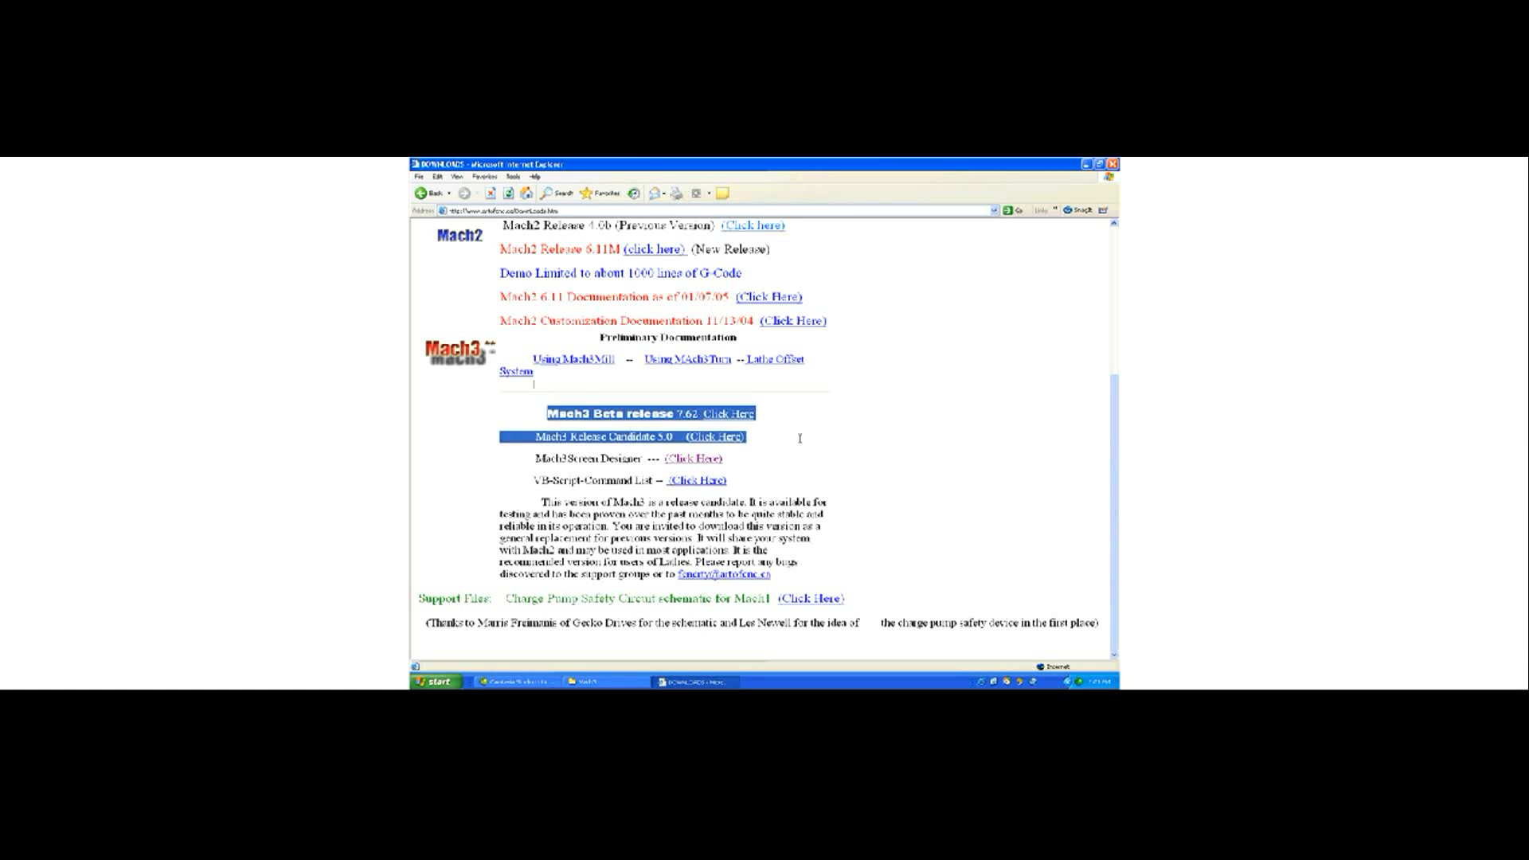
{"action": "left_click", "coordinate": [578, 431]}
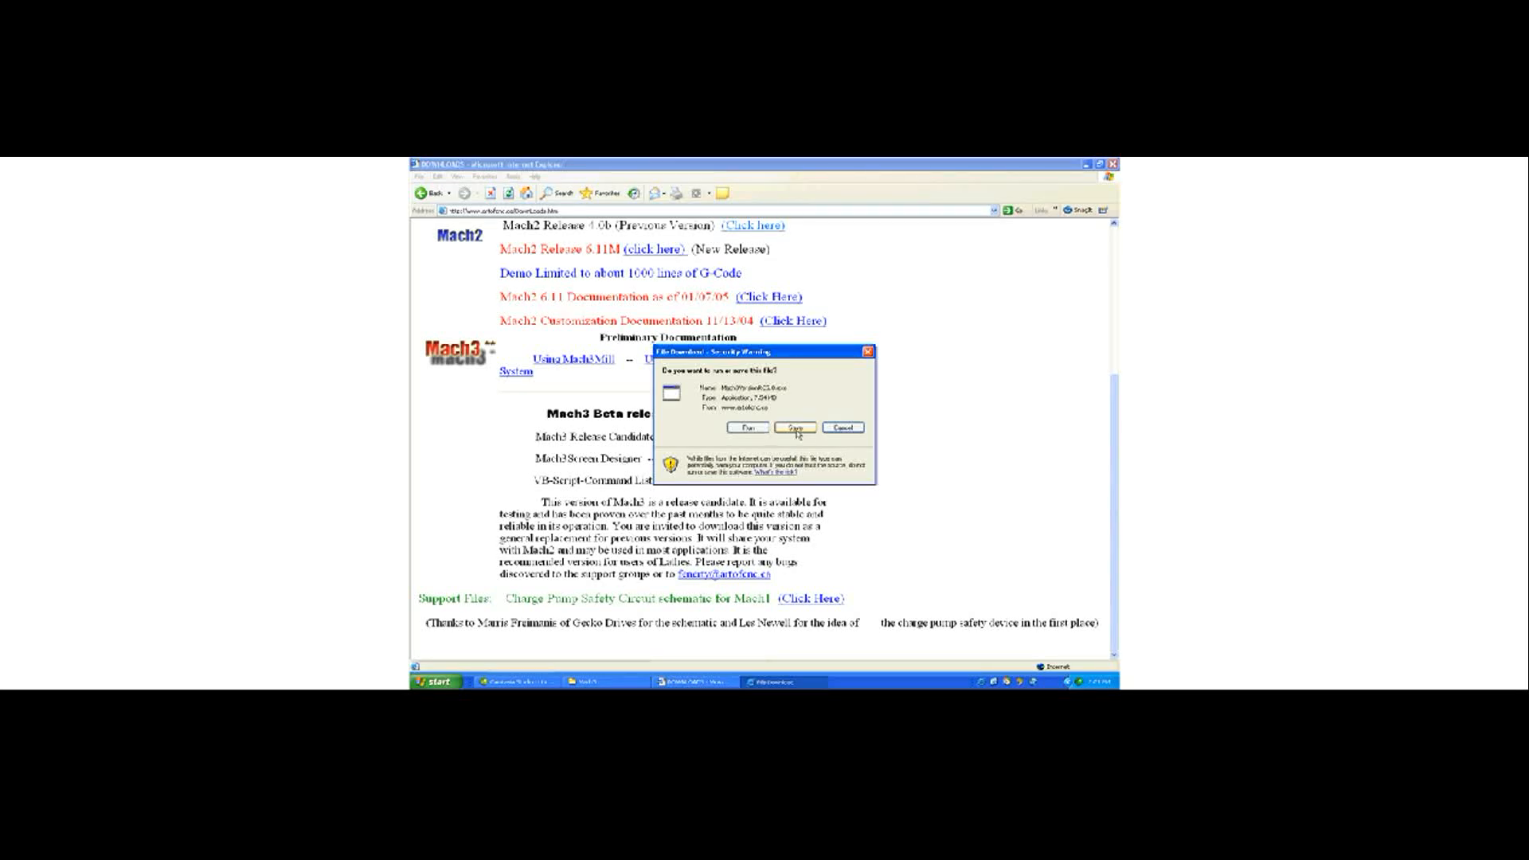
{"action": "left_click", "coordinate": [794, 429]}
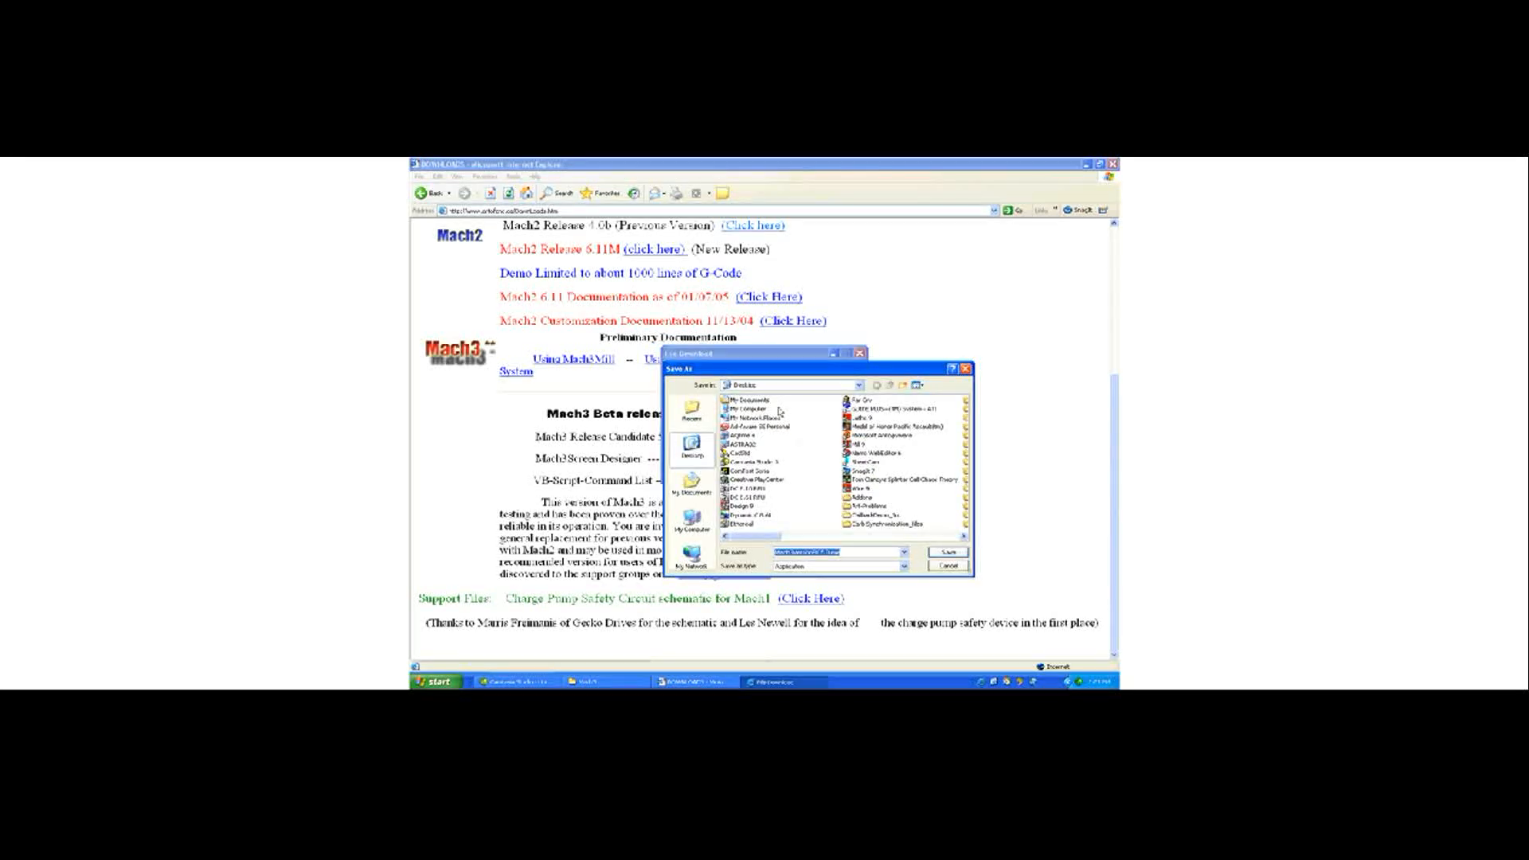
{"action": "left_click", "coordinate": [945, 552]}
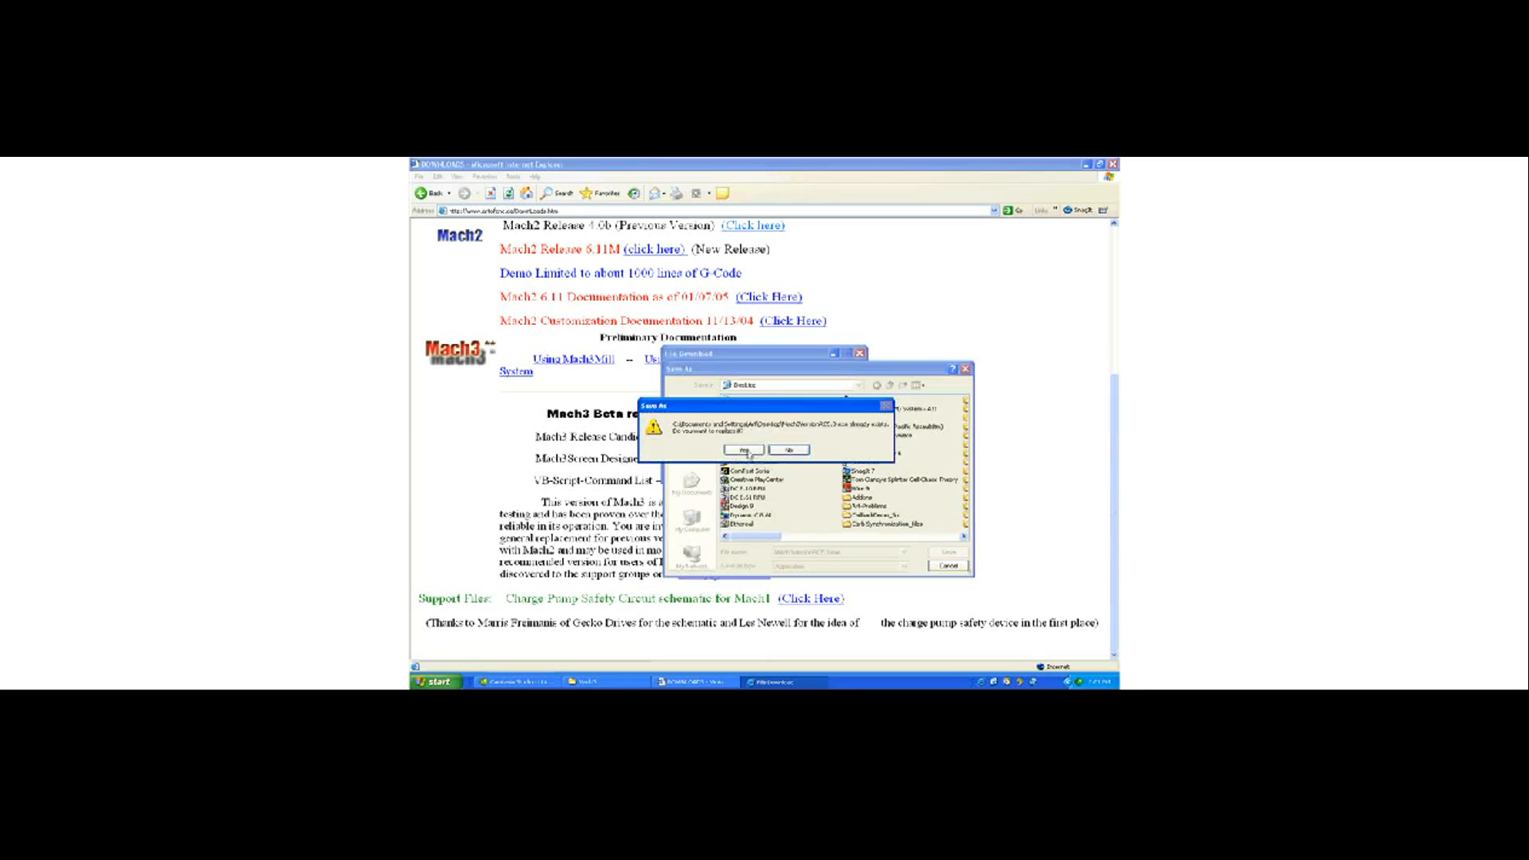
{"action": "left_click", "coordinate": [745, 451]}
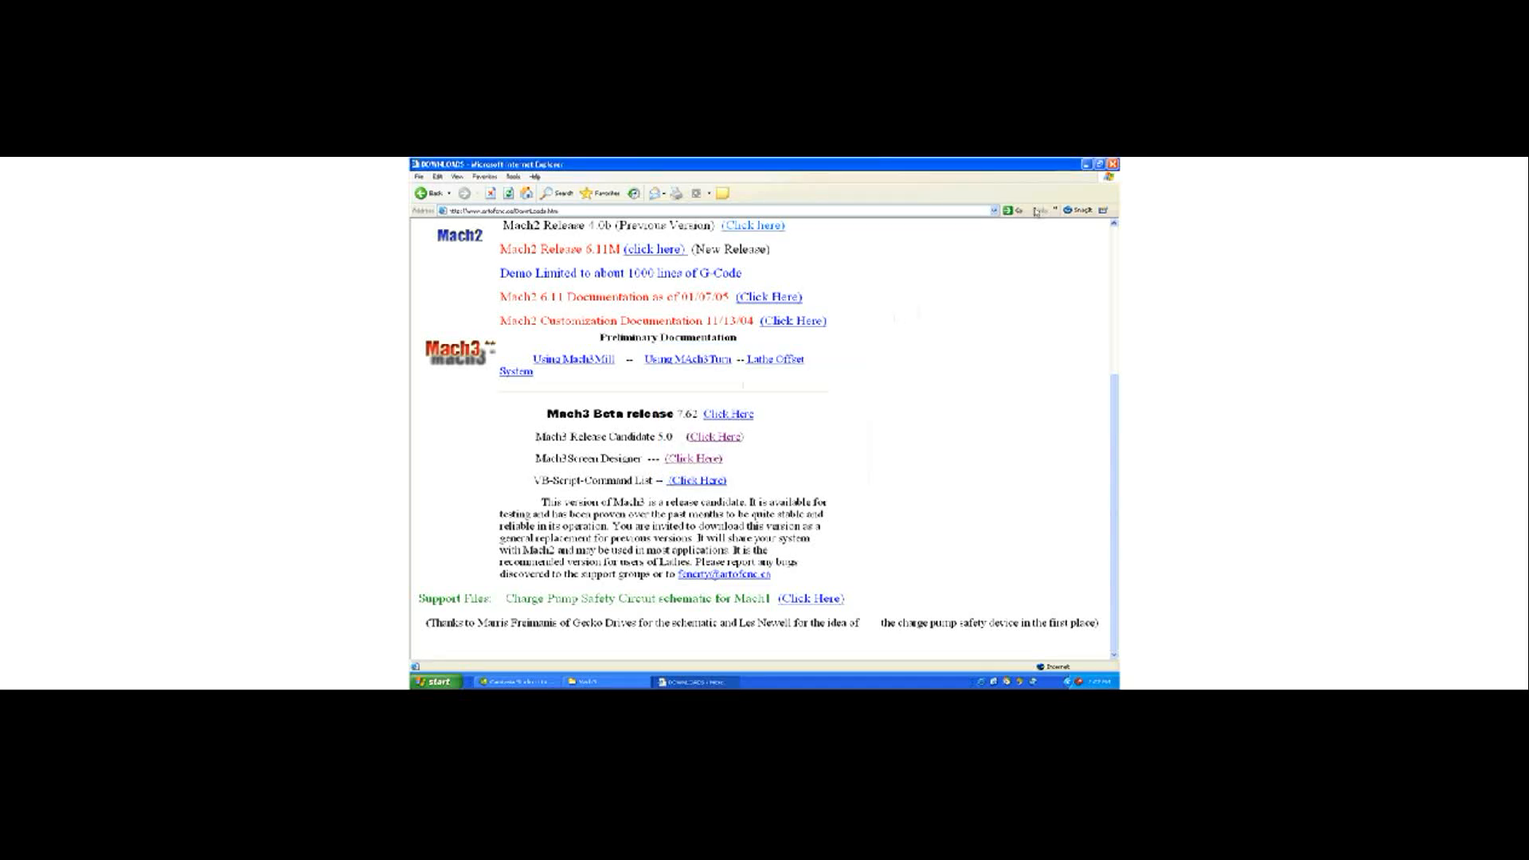
{"action": "left_click", "coordinate": [1114, 164]}
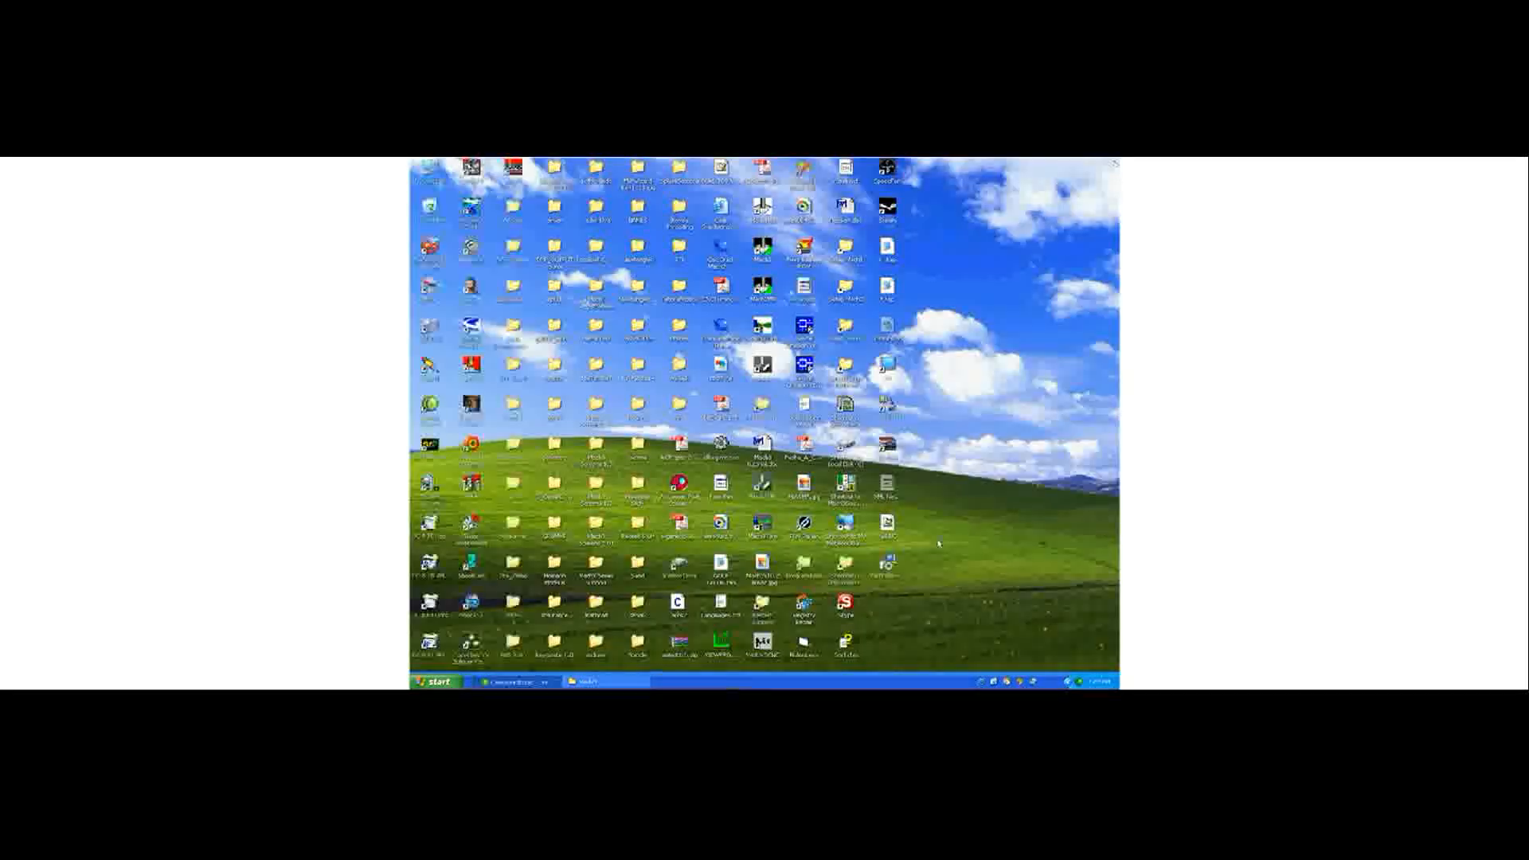
Run the downloaded Mach3 installer from the desktop and proceed to the destination directory choice.
{"action": "double_click", "coordinate": [887, 565]}
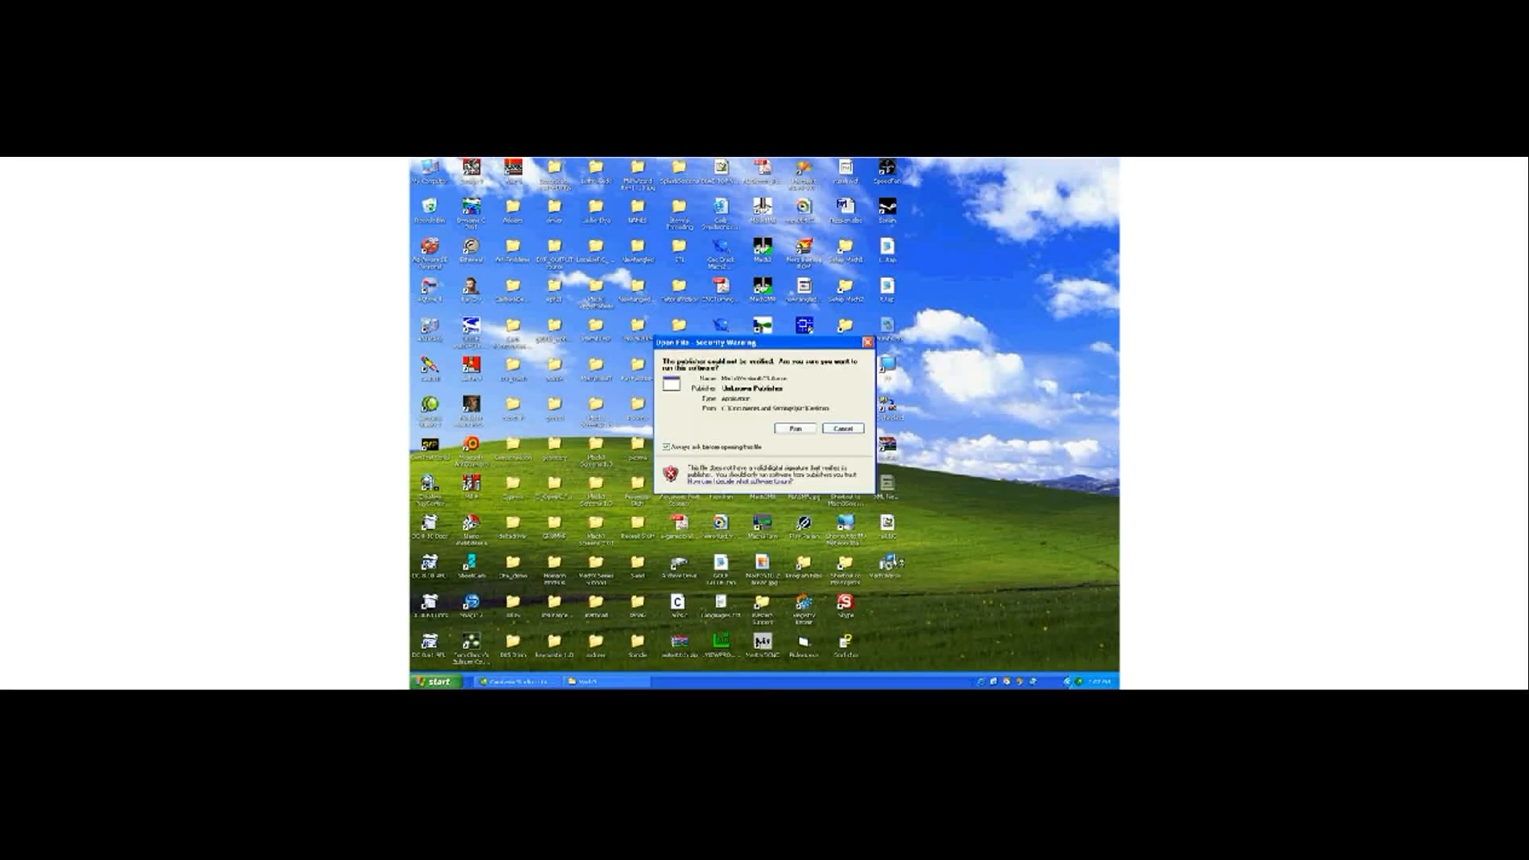
{"action": "left_click", "coordinate": [794, 427]}
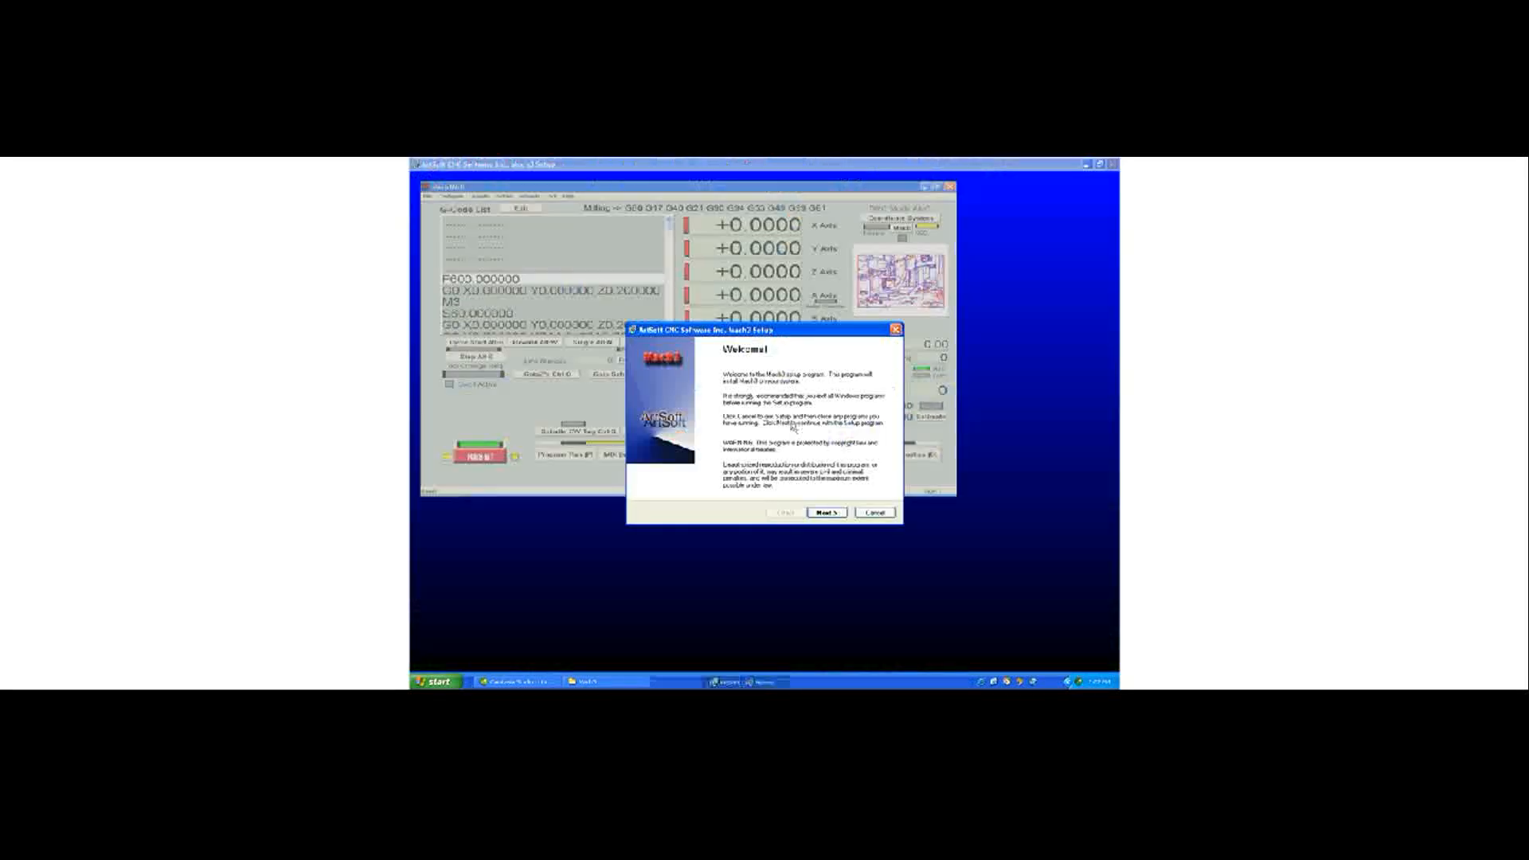
{"action": "left_click", "coordinate": [823, 513]}
{"action": "left_click", "coordinate": [822, 513]}
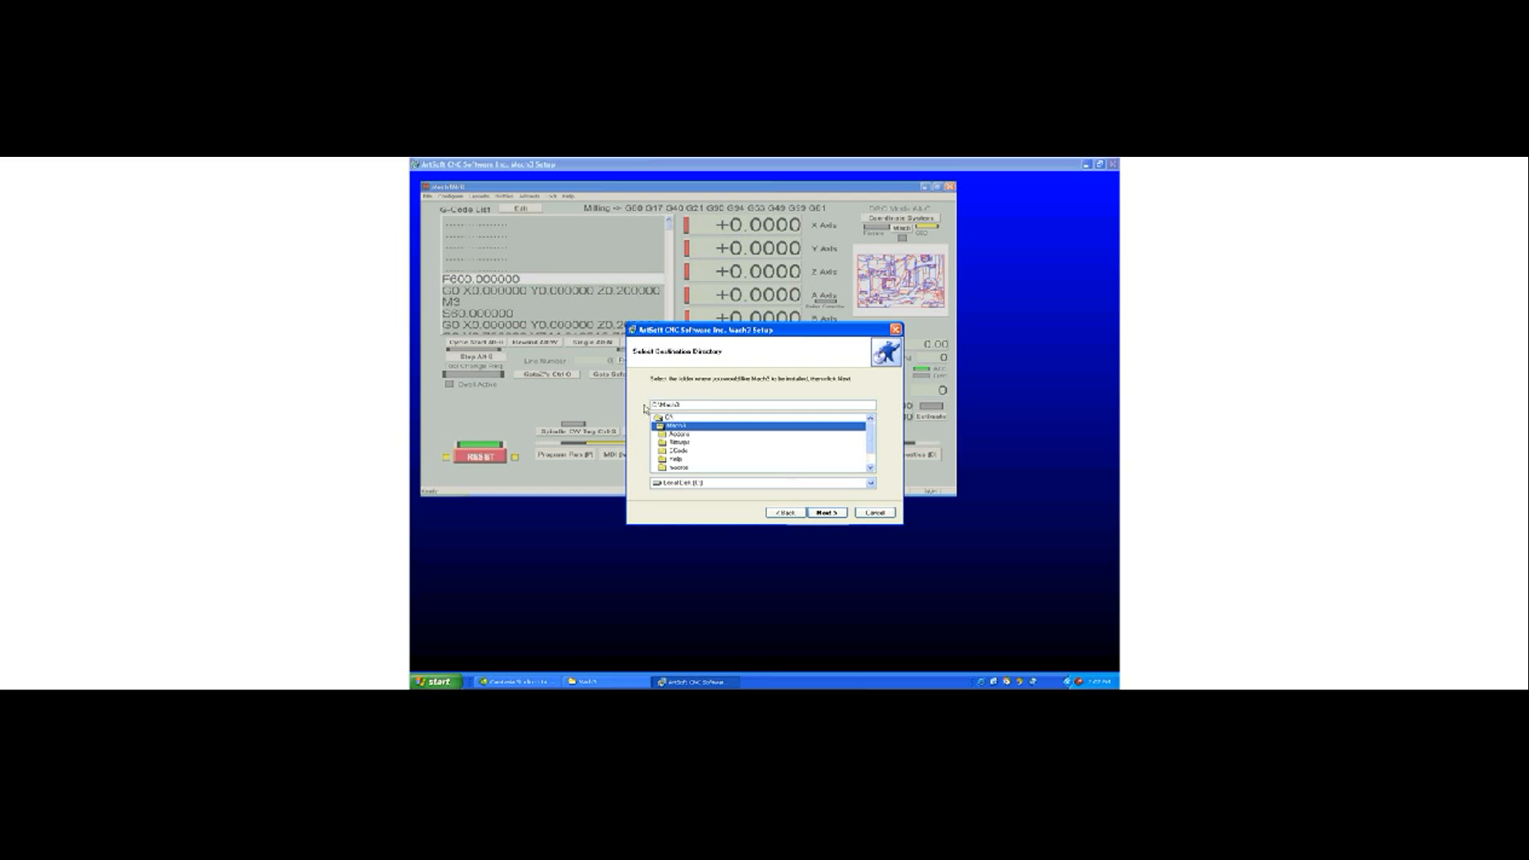
Keep C:\Mach3 as the destination directory and agree to upgrade the existing installation.
{"action": "left_click_drag", "start_coordinate": [691, 406], "coordinate": [637, 404]}
{"action": "left_click_drag", "start_coordinate": [817, 334], "coordinate": [814, 294]}
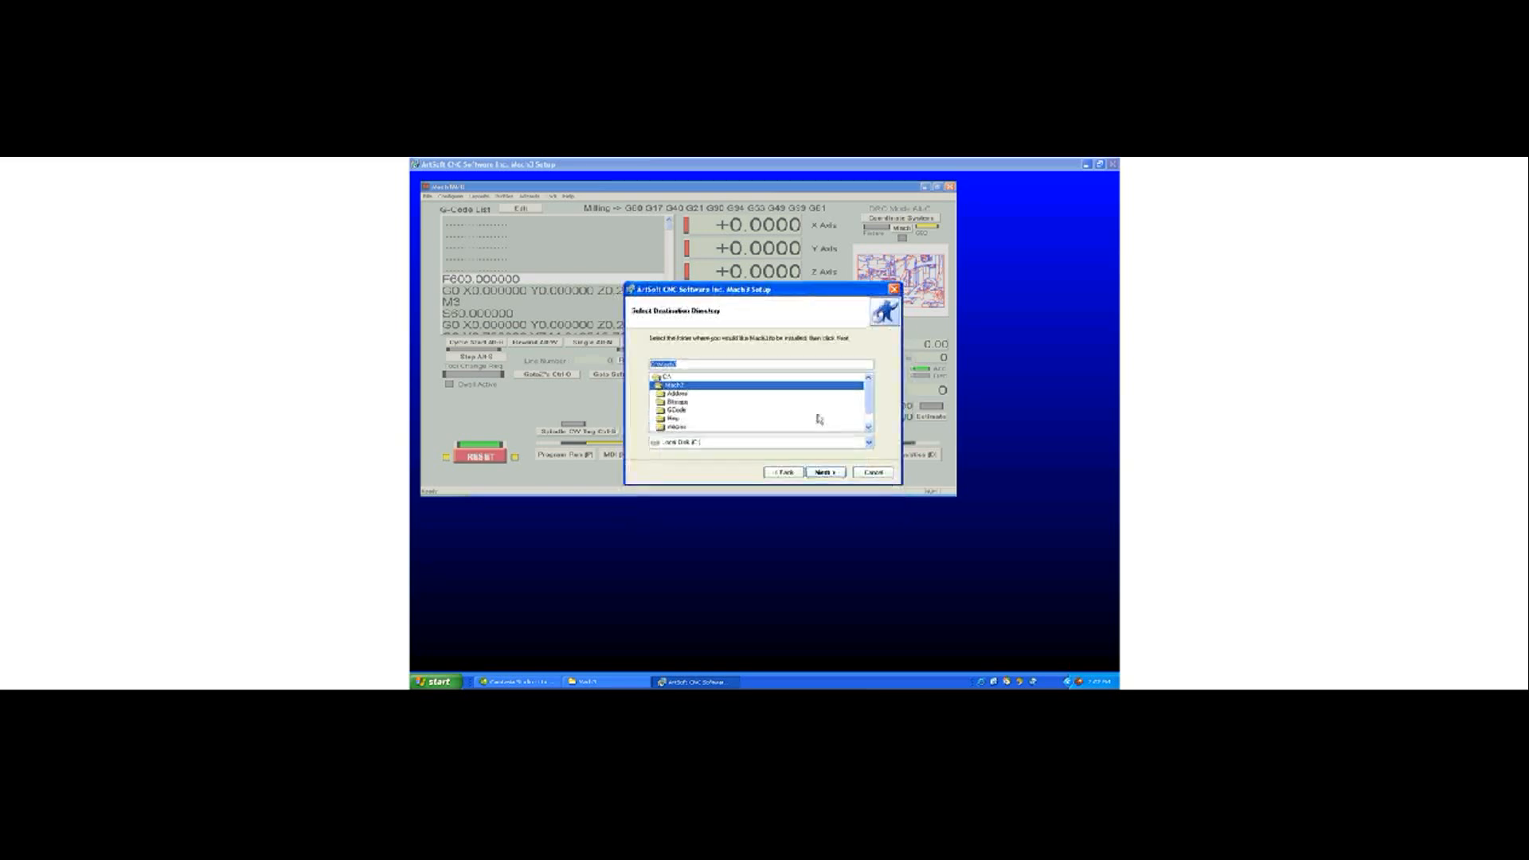
{"action": "left_click", "coordinate": [825, 473]}
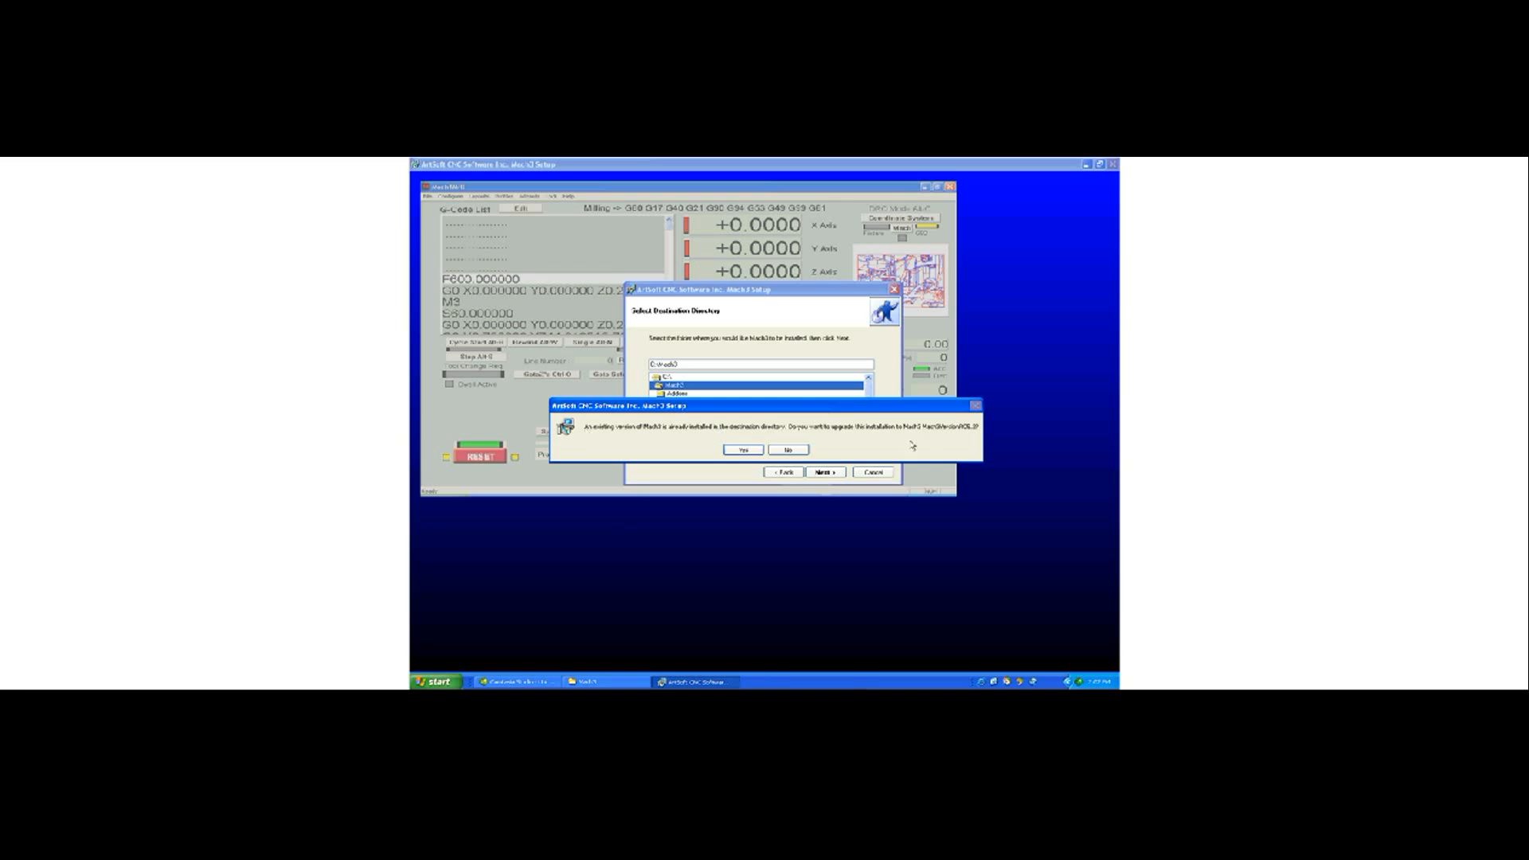
{"action": "left_click", "coordinate": [747, 453]}
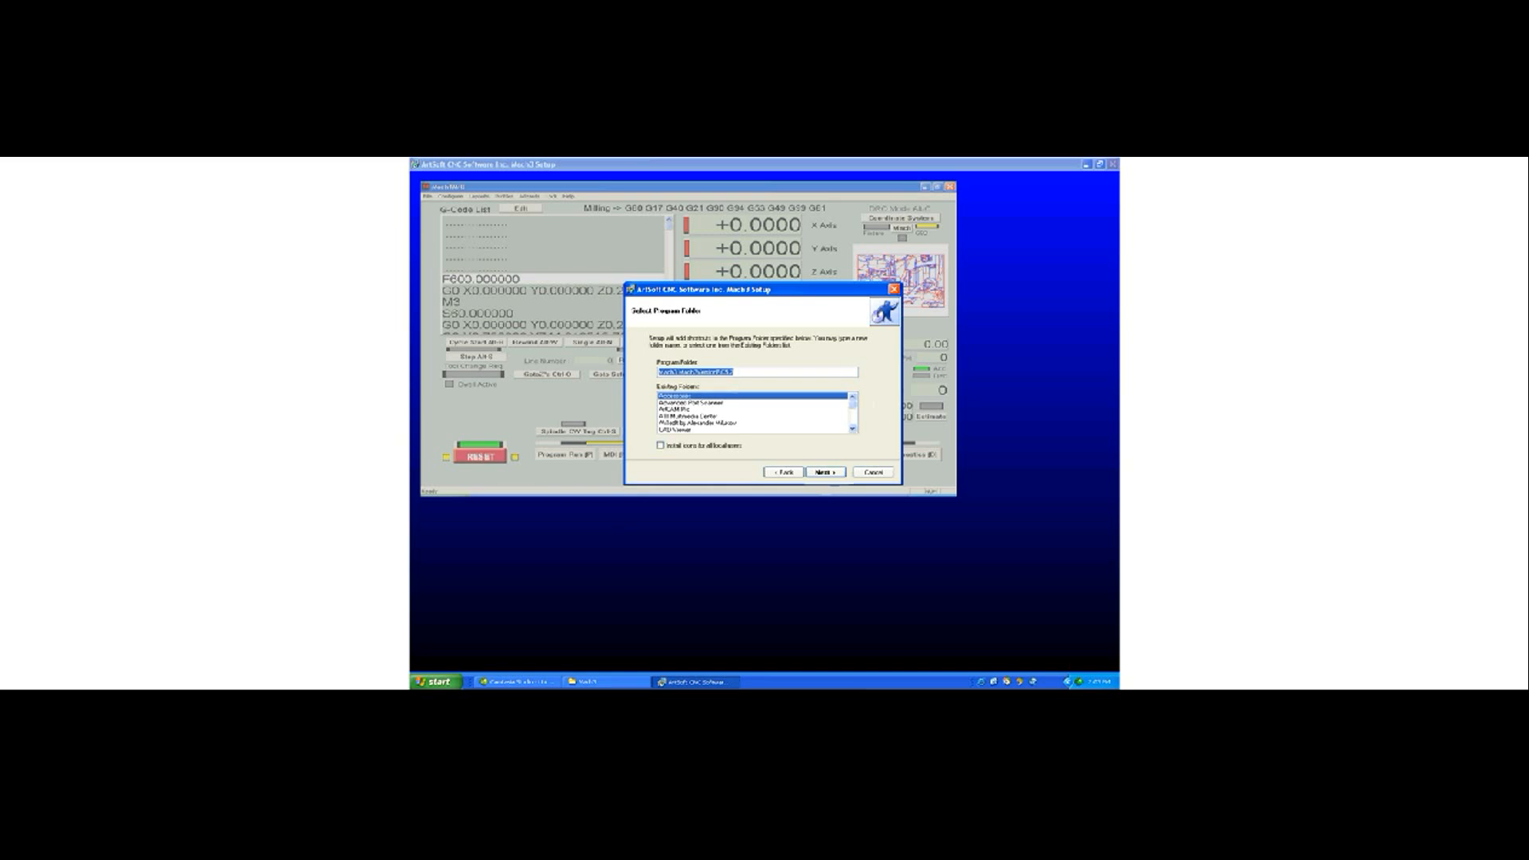
Install Mach3 with the default program folder and finish setup with the Mach3 driver loading option enabled.
{"action": "left_click", "coordinate": [826, 473]}
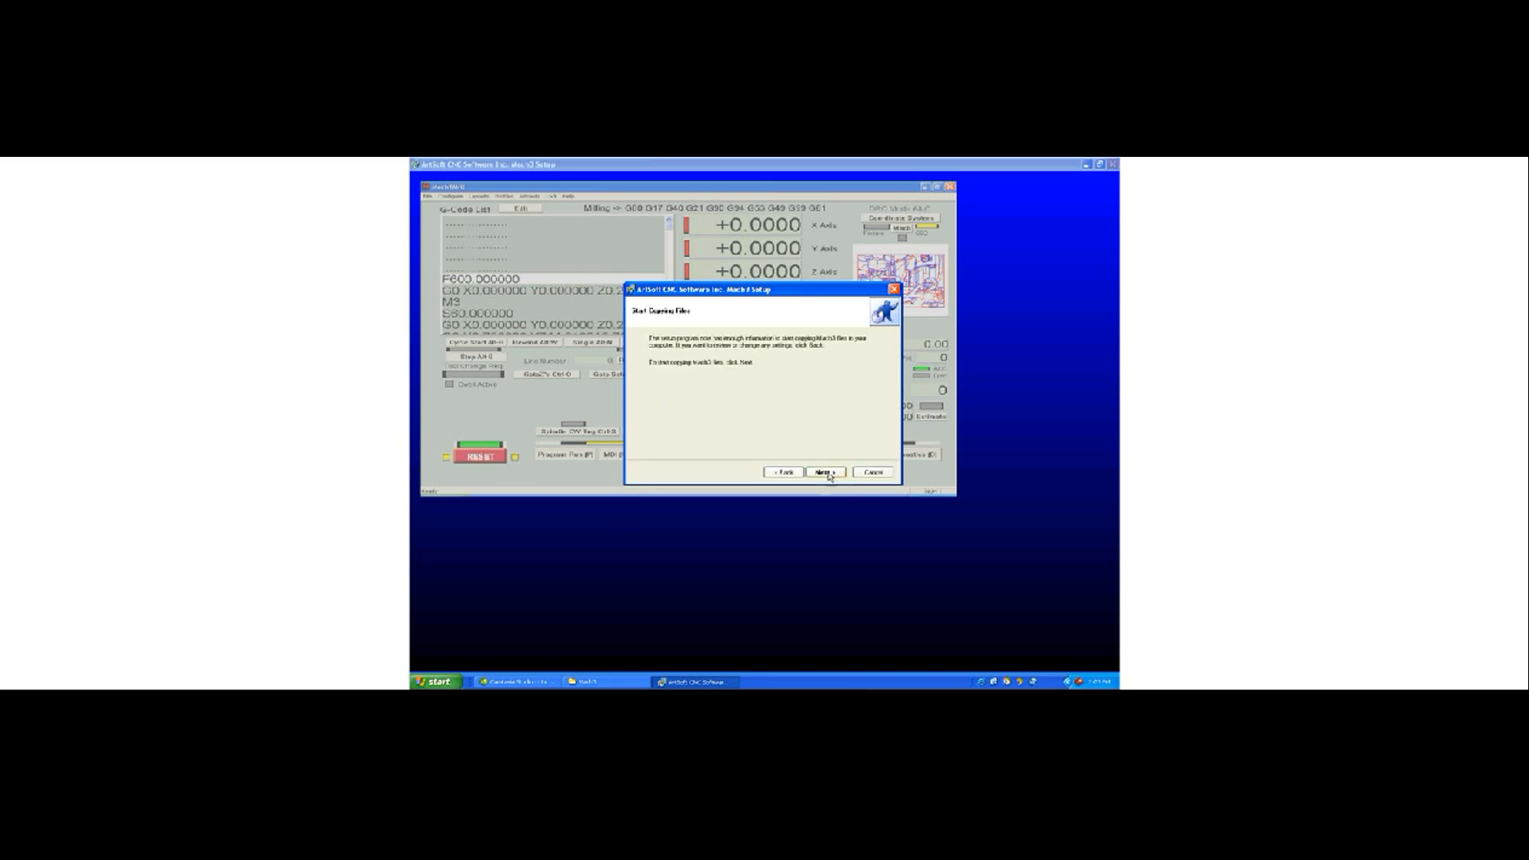
{"action": "left_click", "coordinate": [826, 473]}
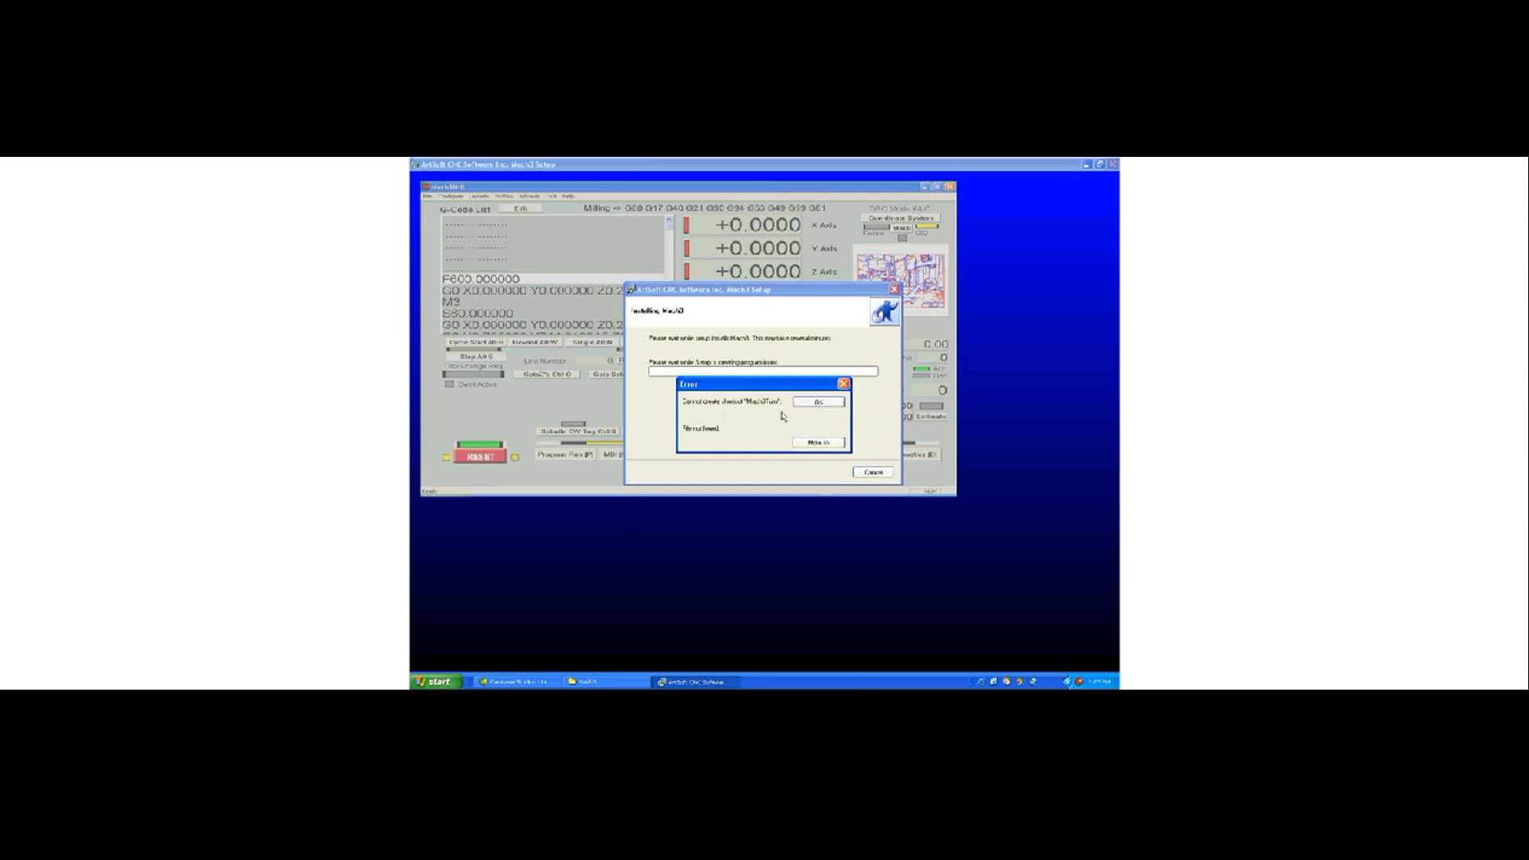
{"action": "left_click", "coordinate": [823, 404]}
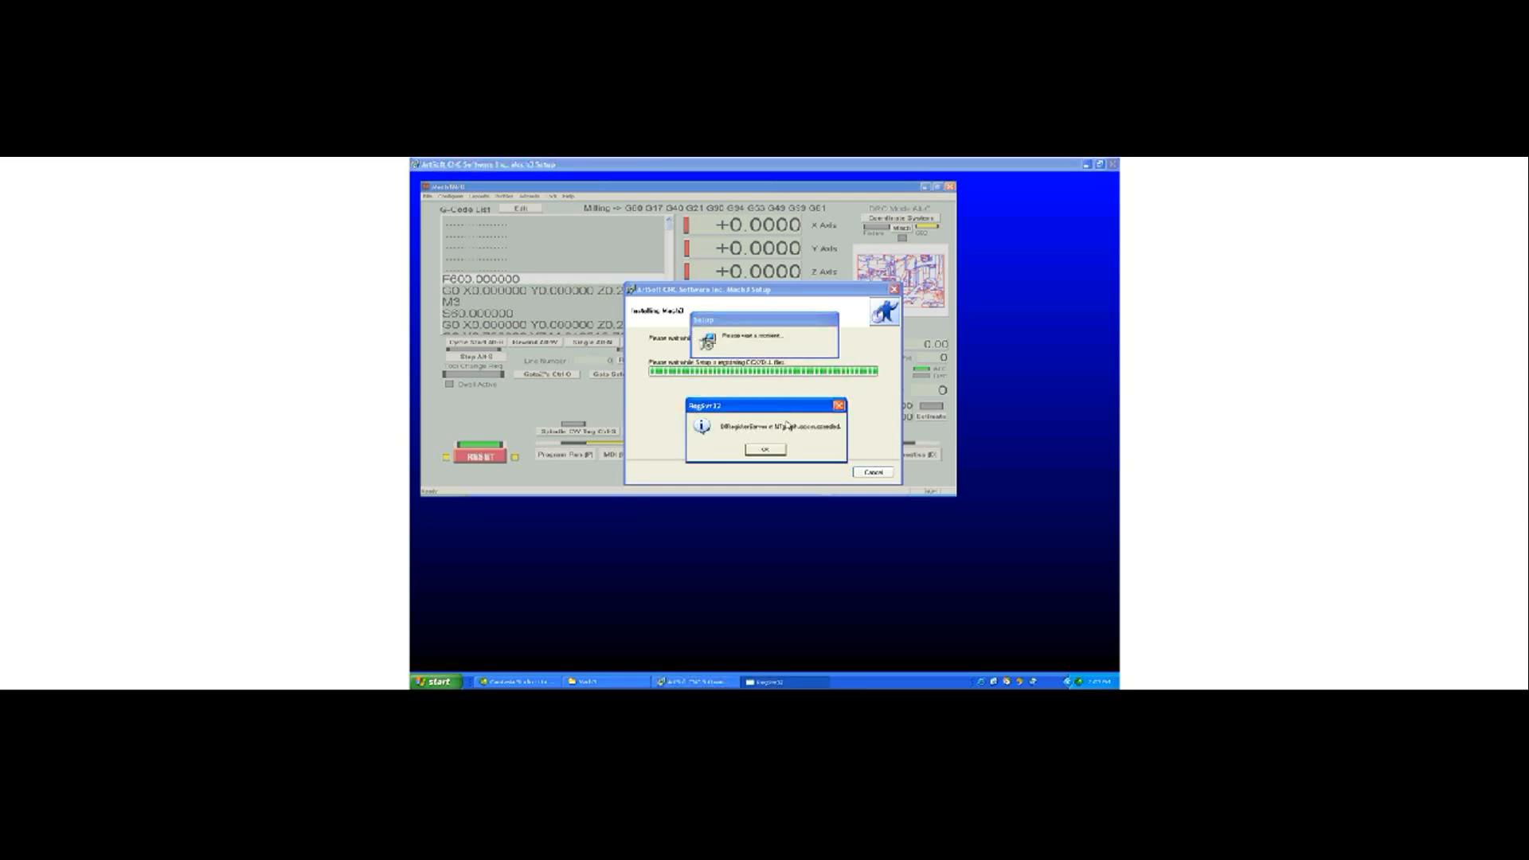
{"action": "key", "text": "Return"}
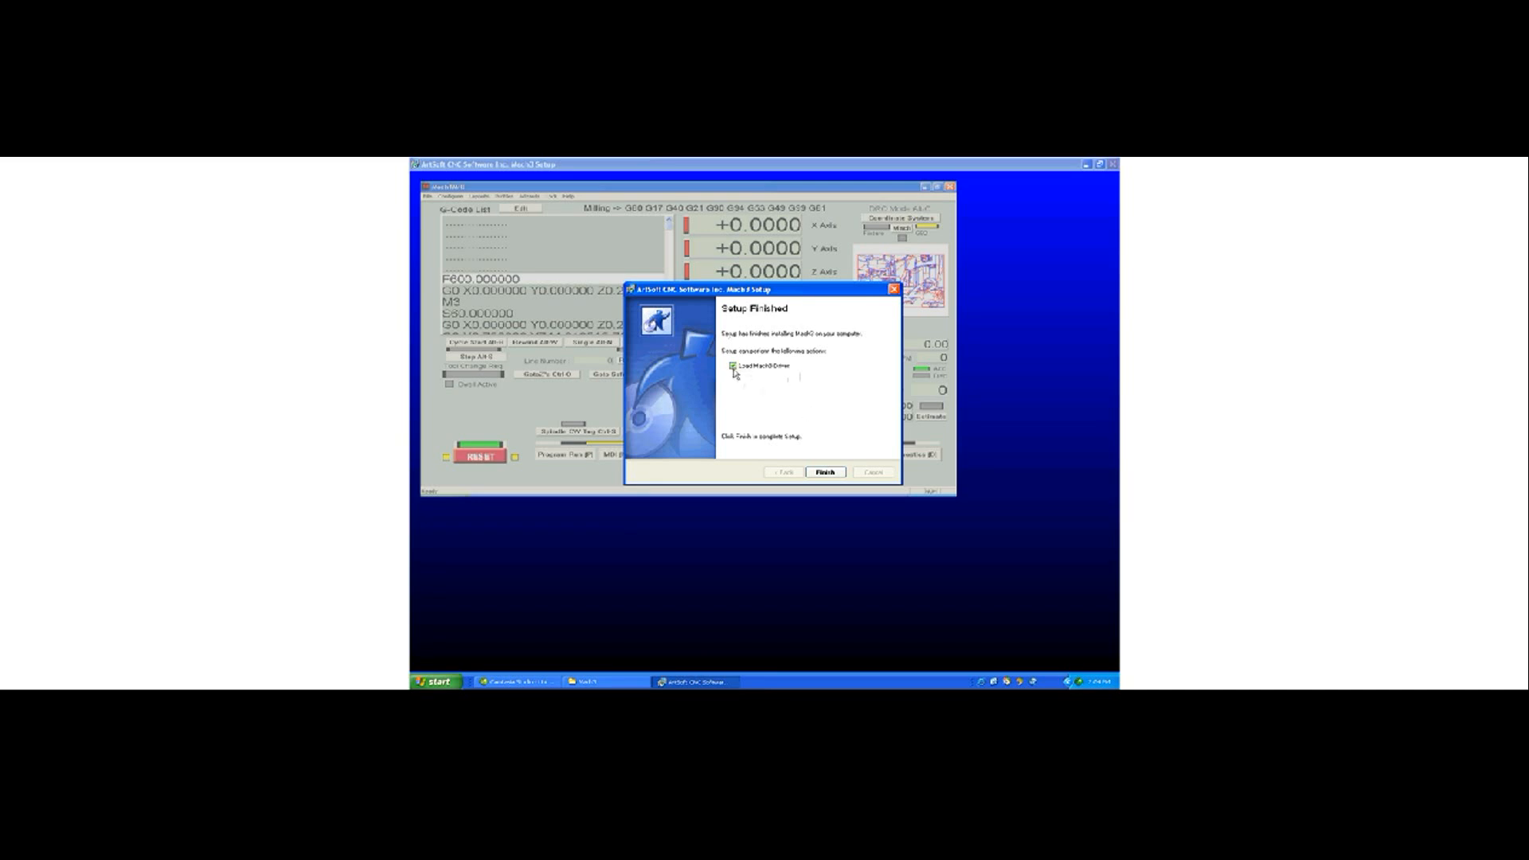
{"action": "left_click", "coordinate": [825, 472]}
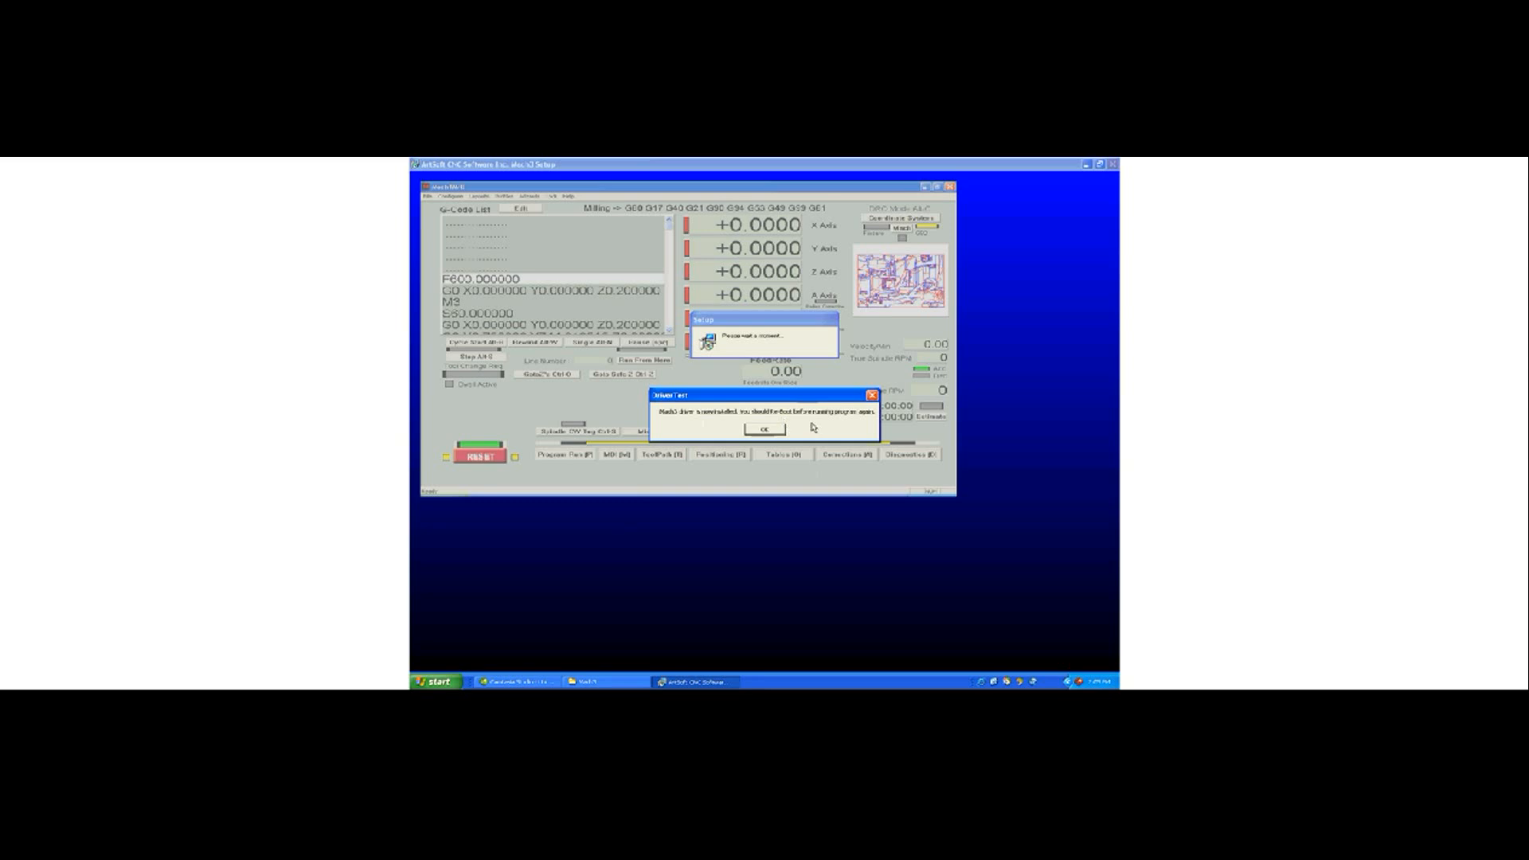
{"action": "left_click", "coordinate": [765, 430]}
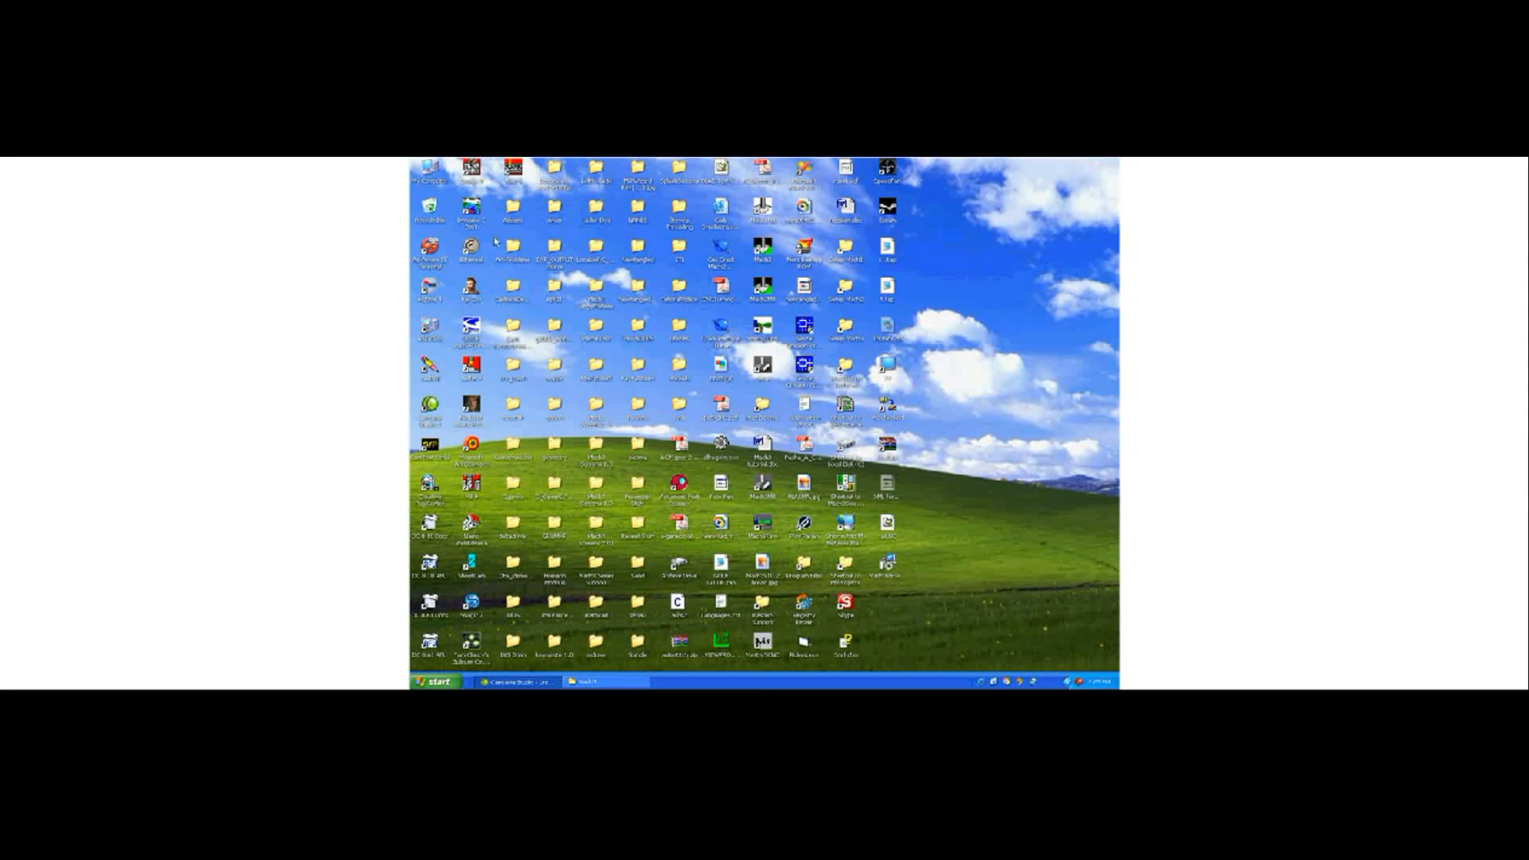
Run DriverTest.exe from the C:\Mach3 folder to check the driver's timing, and exit the test.
{"action": "double_click", "coordinate": [430, 169]}
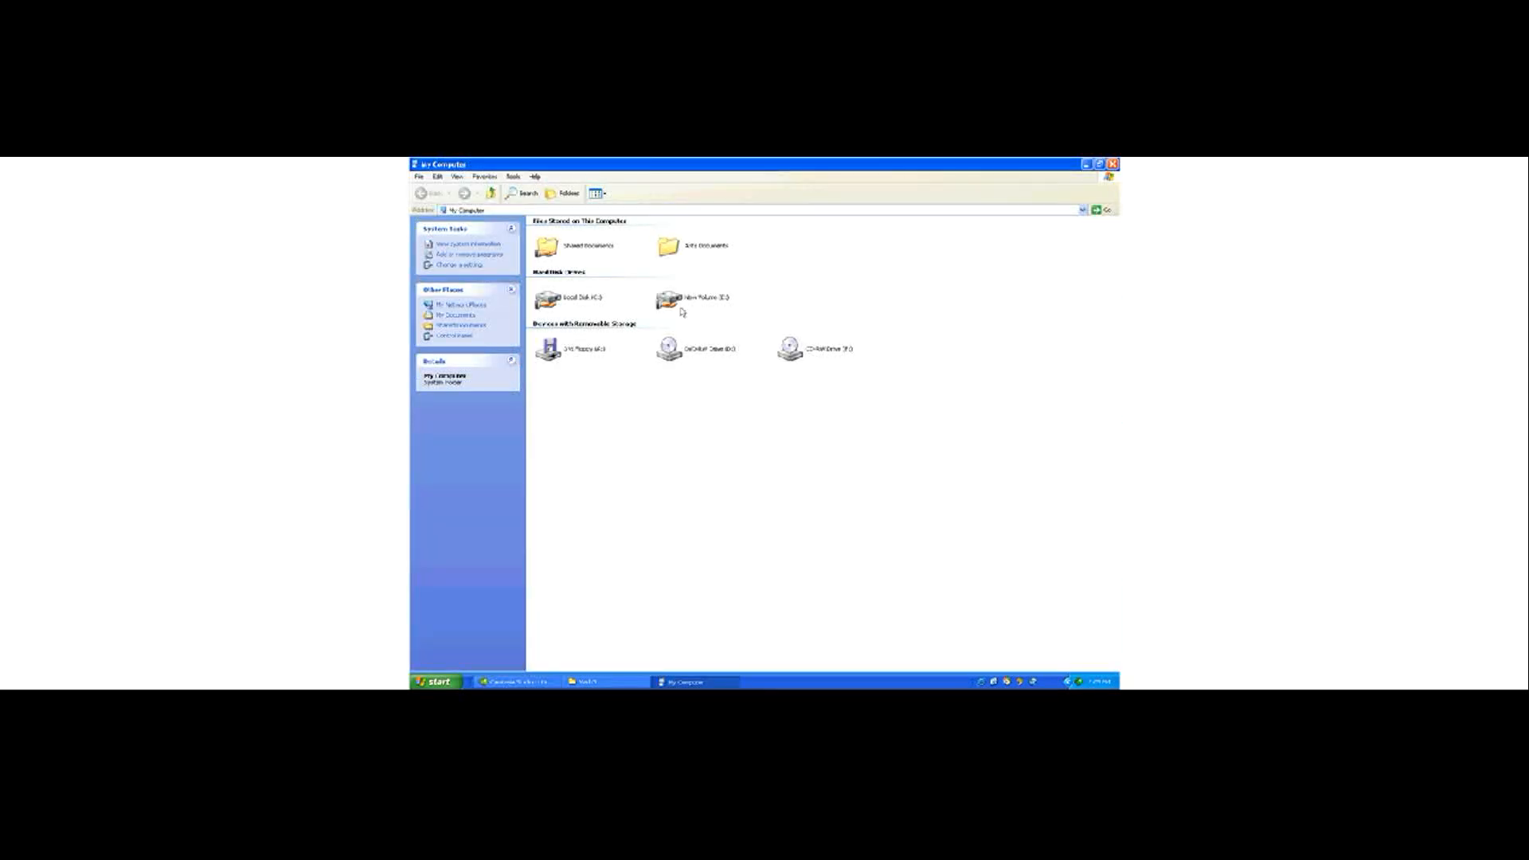
{"action": "double_click", "coordinate": [548, 299]}
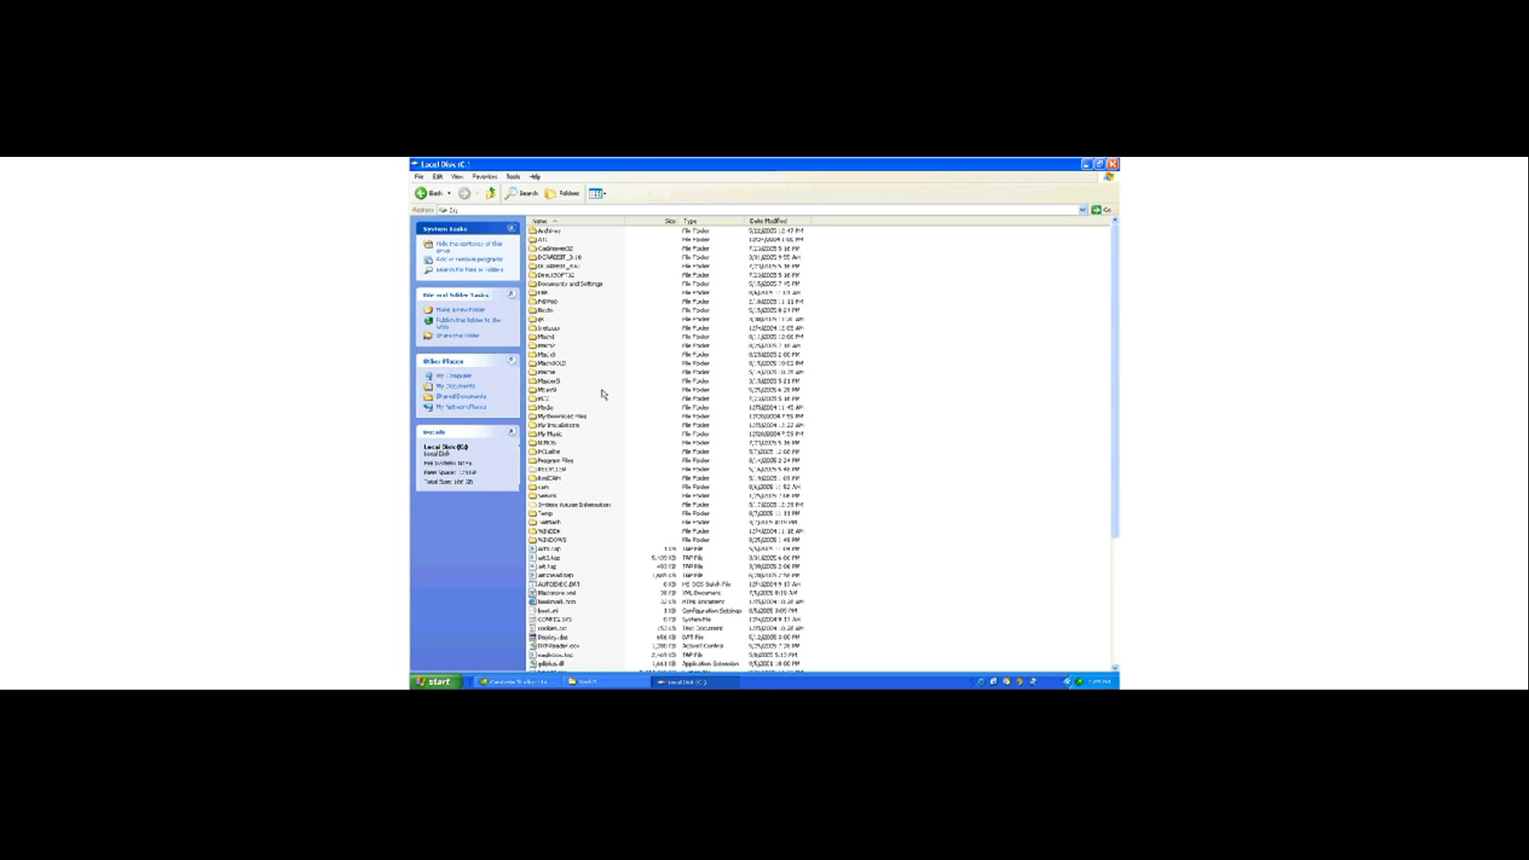
{"action": "double_click", "coordinate": [538, 355]}
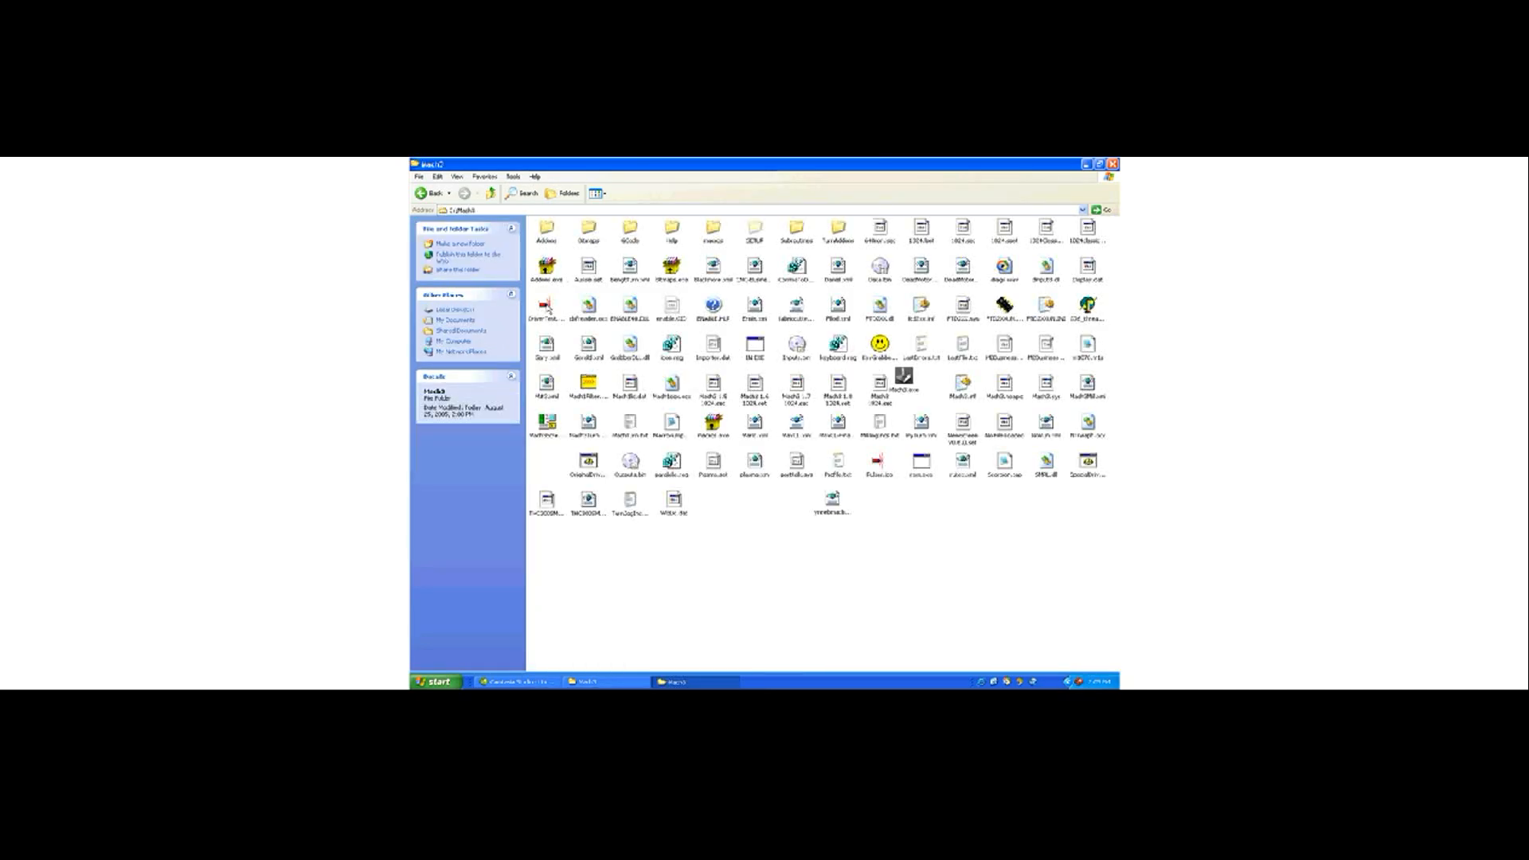
{"action": "left_click", "coordinate": [548, 307]}
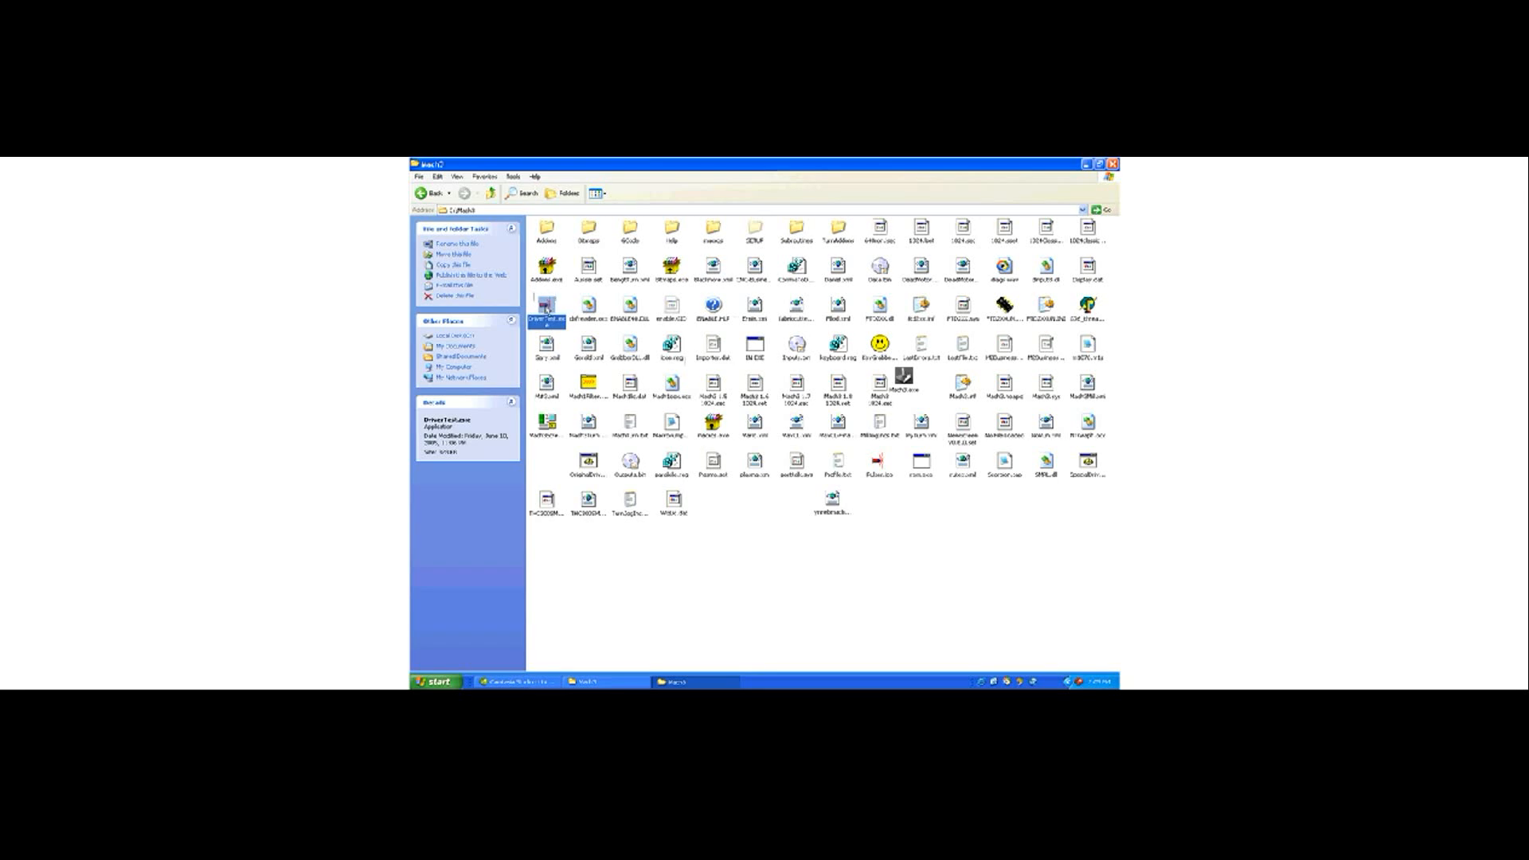
{"action": "double_click", "coordinate": [547, 310]}
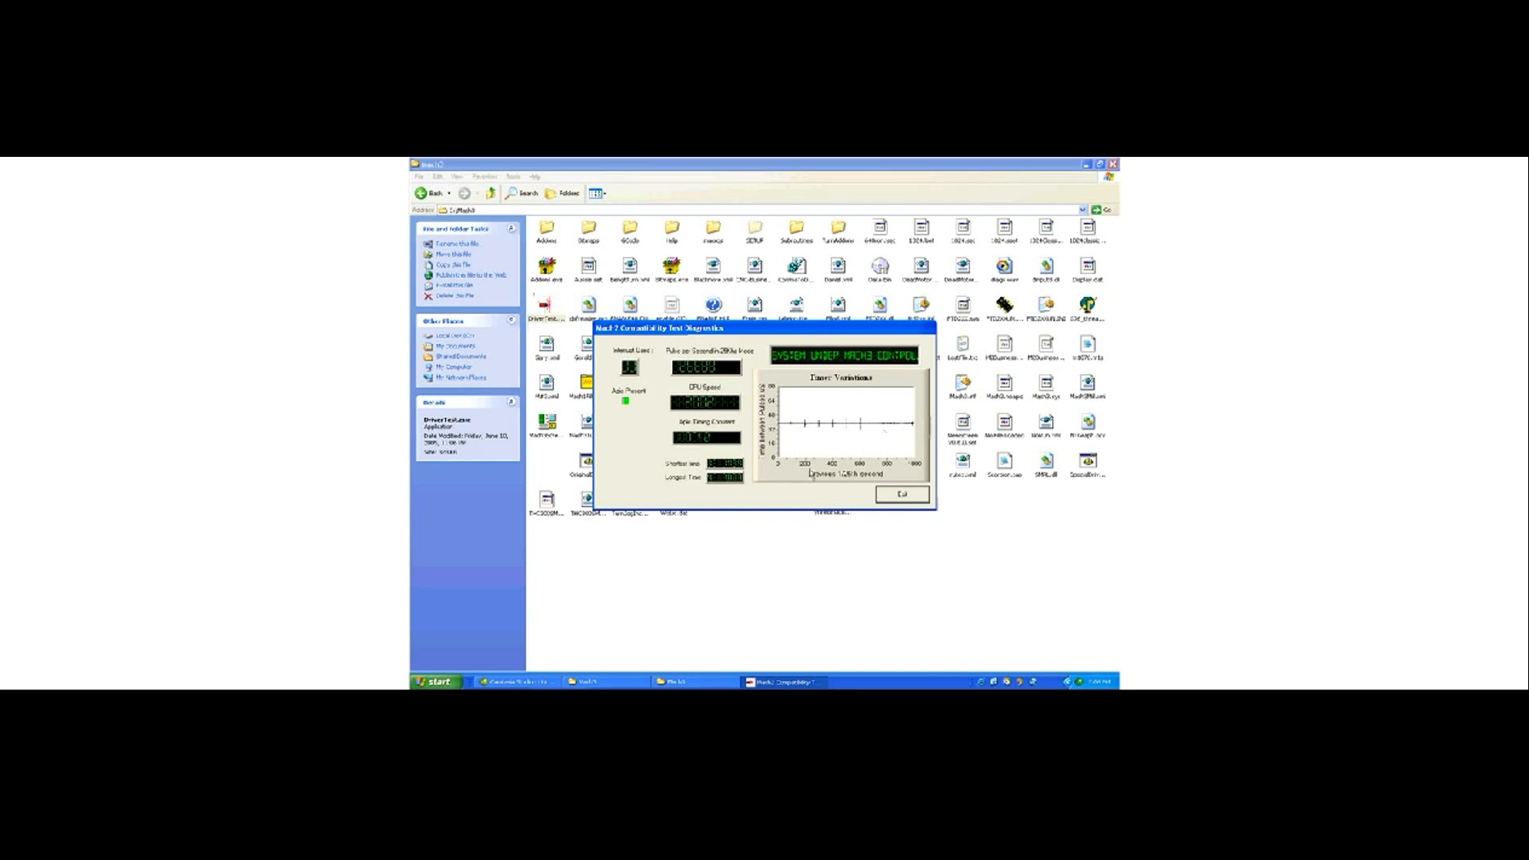
{"action": "left_click", "coordinate": [903, 493]}
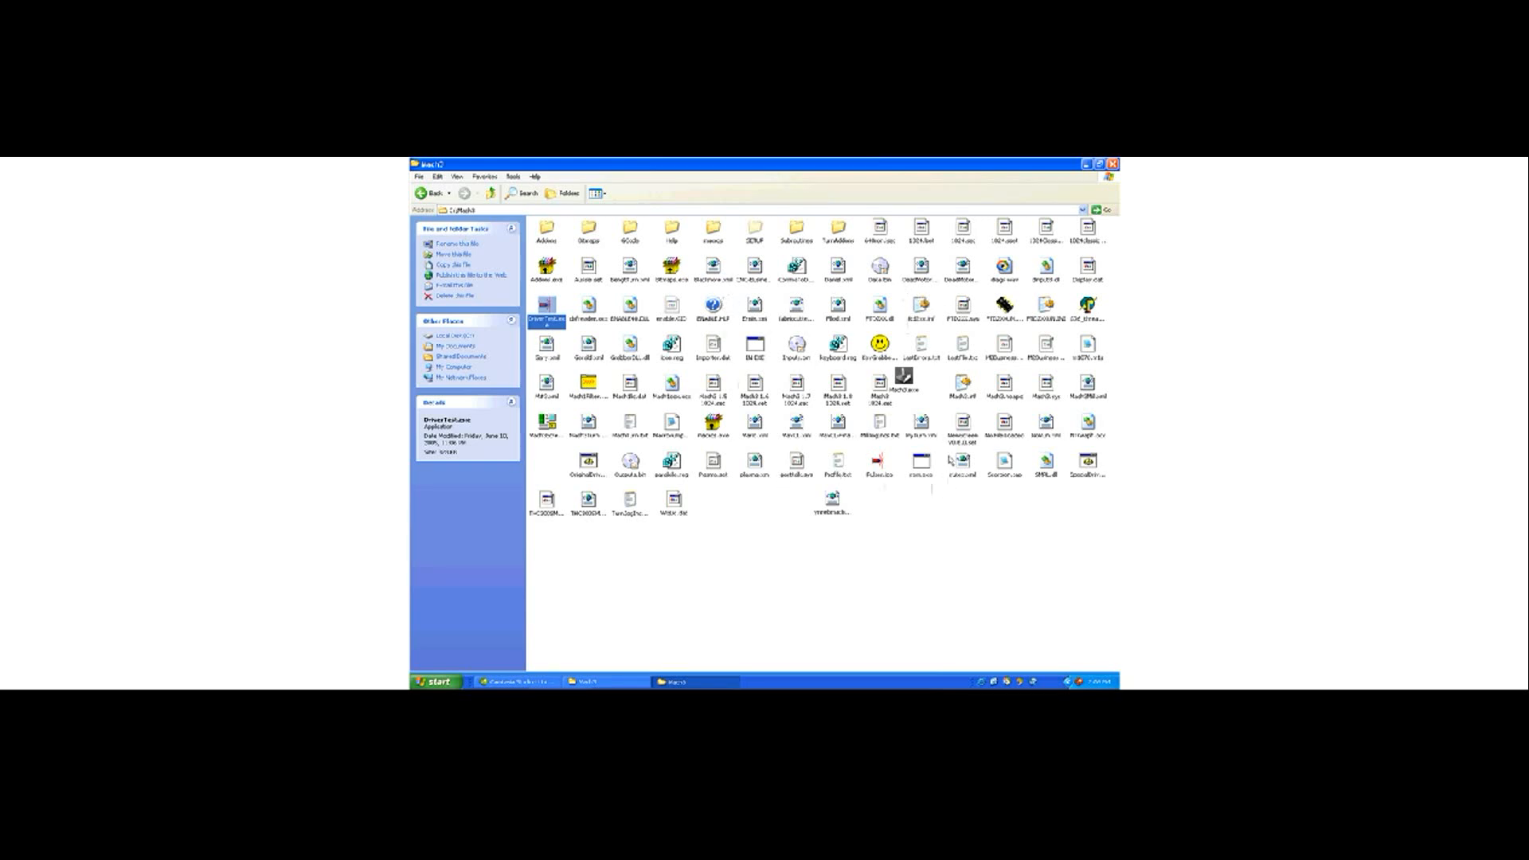
Rearrange the Mach3 folder's icons to close the gaps and select SpecialDriver.bat.
{"action": "right_click", "coordinate": [916, 503]}
{"action": "left_click", "coordinate": [1040, 522]}
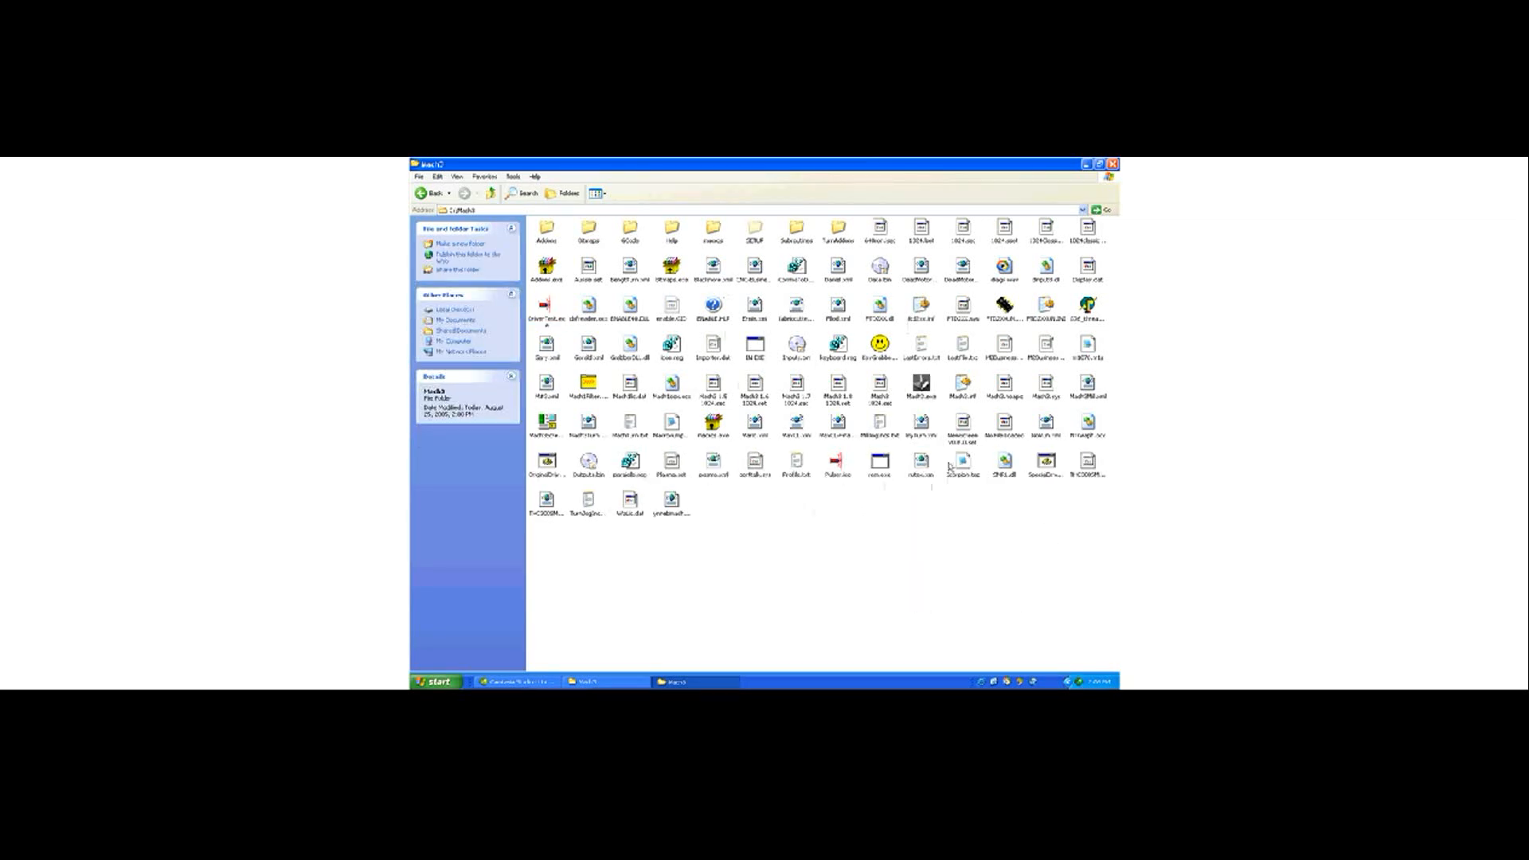
{"action": "left_click", "coordinate": [1048, 474]}
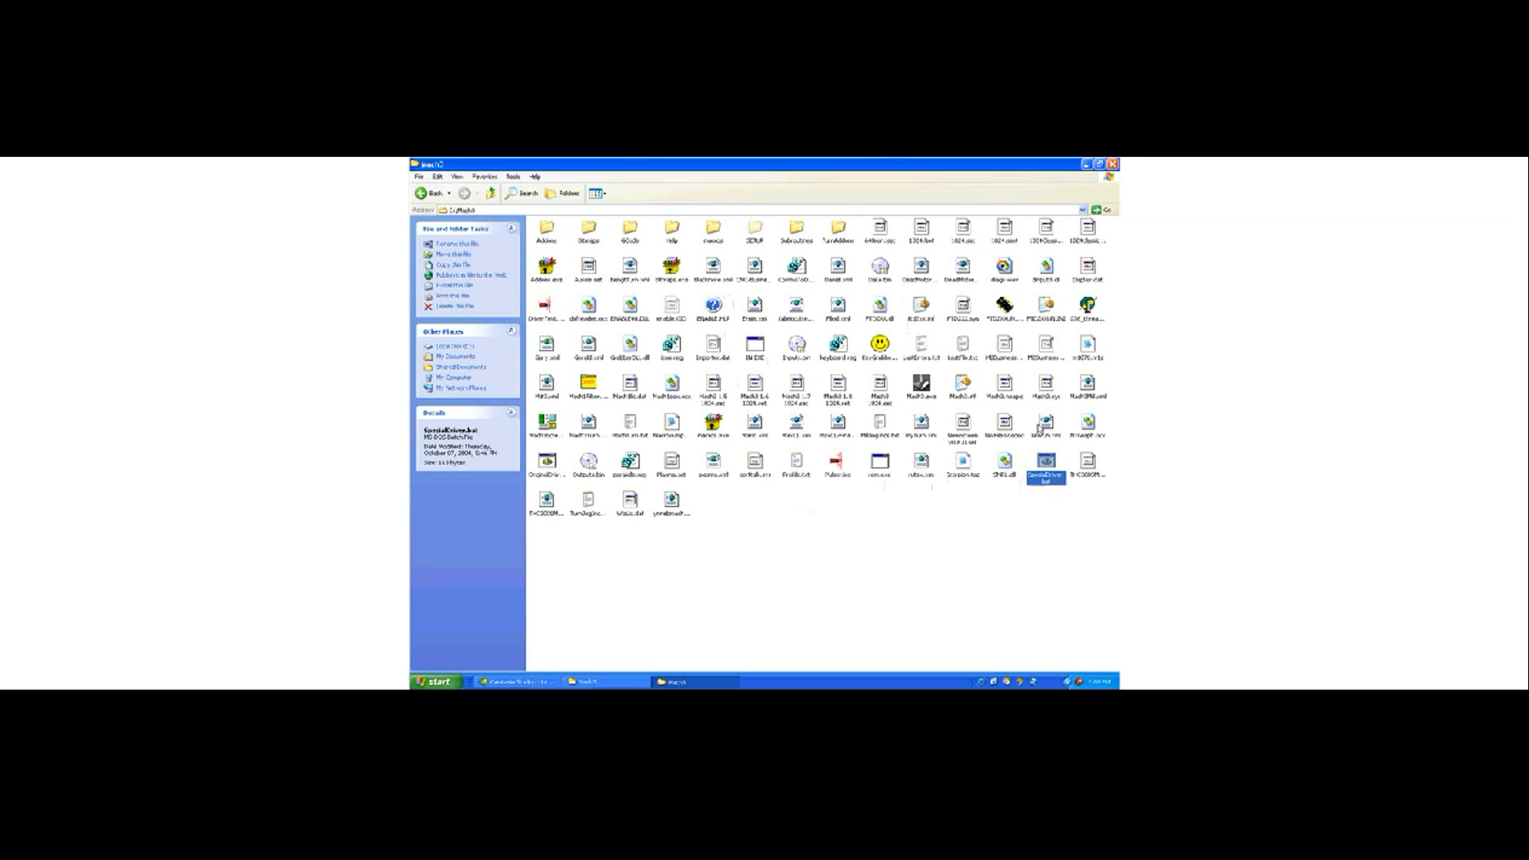
Run DriverTest.exe once more to recheck the driver, and exit the diagnostics.
{"action": "left_click", "coordinate": [547, 311]}
{"action": "double_click", "coordinate": [546, 311]}
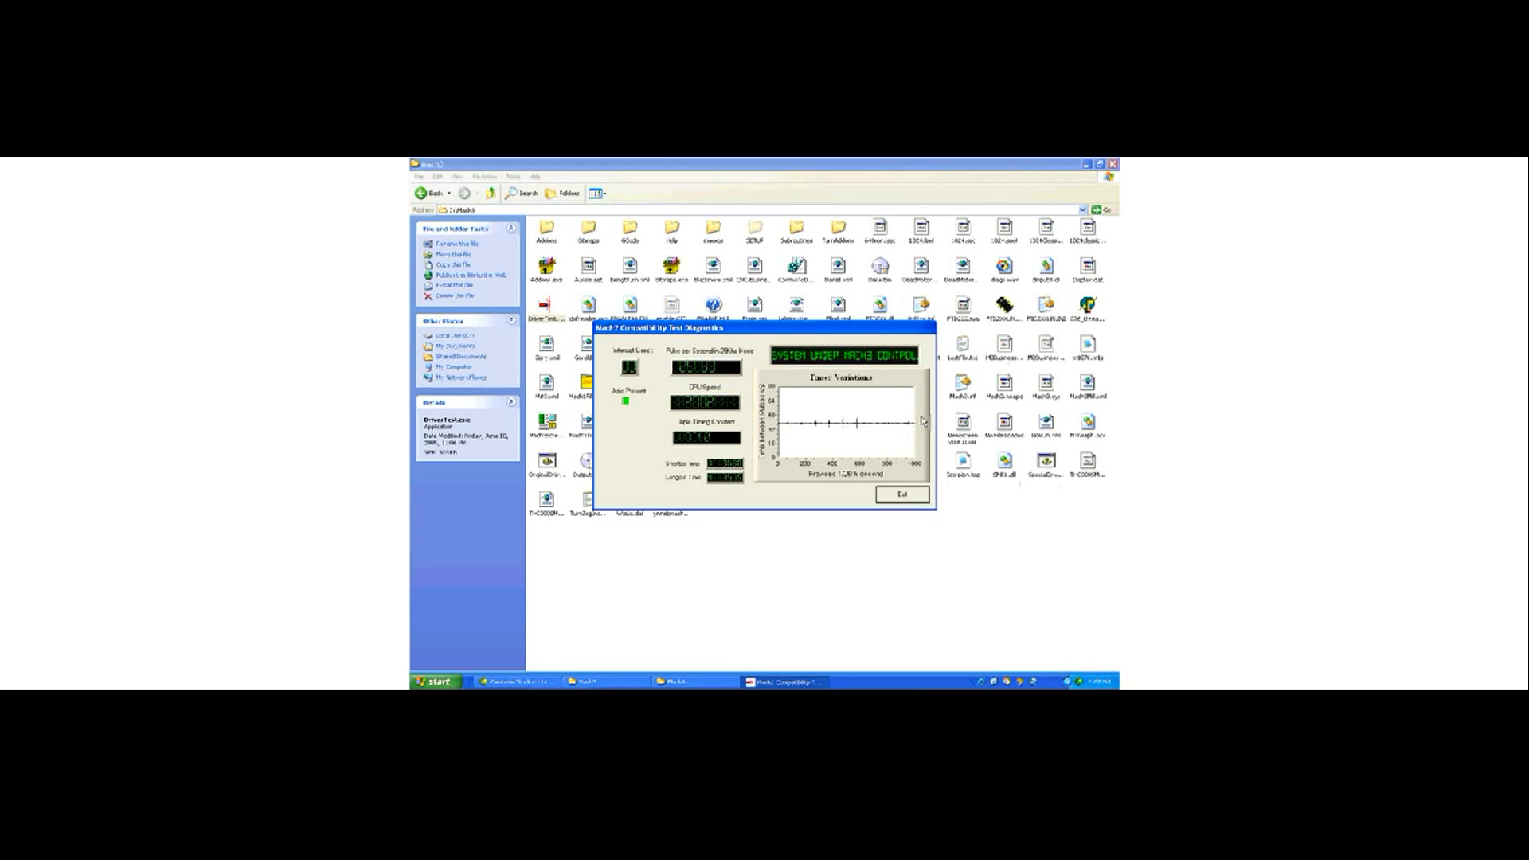
{"action": "left_click", "coordinate": [900, 494]}
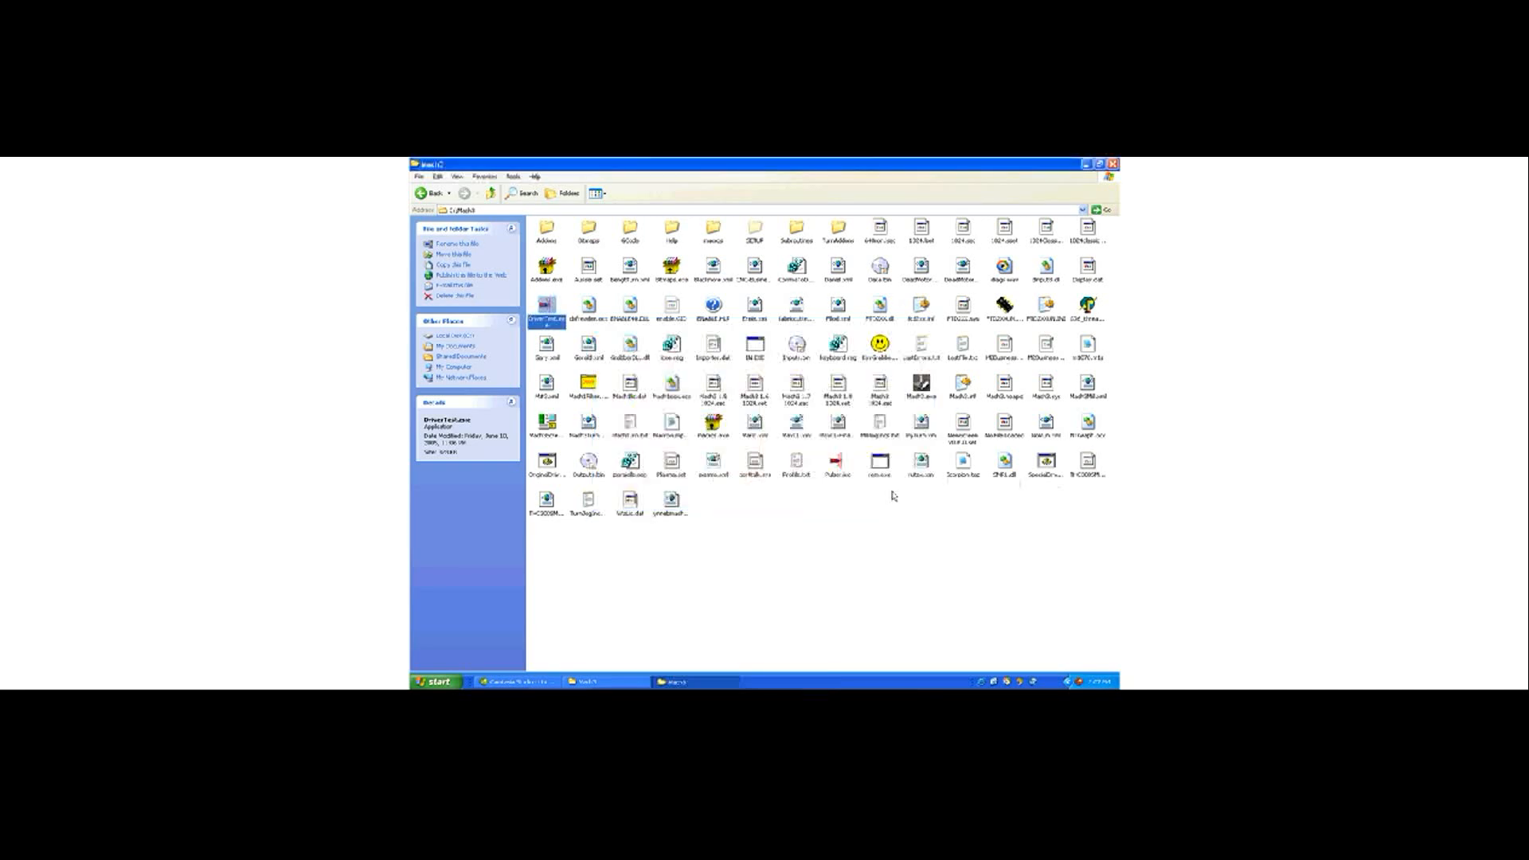
Open the ArtSoft Software home page from the favorites and follow its link to the Yahoo mach1mach2cnc support group.
{"action": "left_click", "coordinate": [486, 176]}
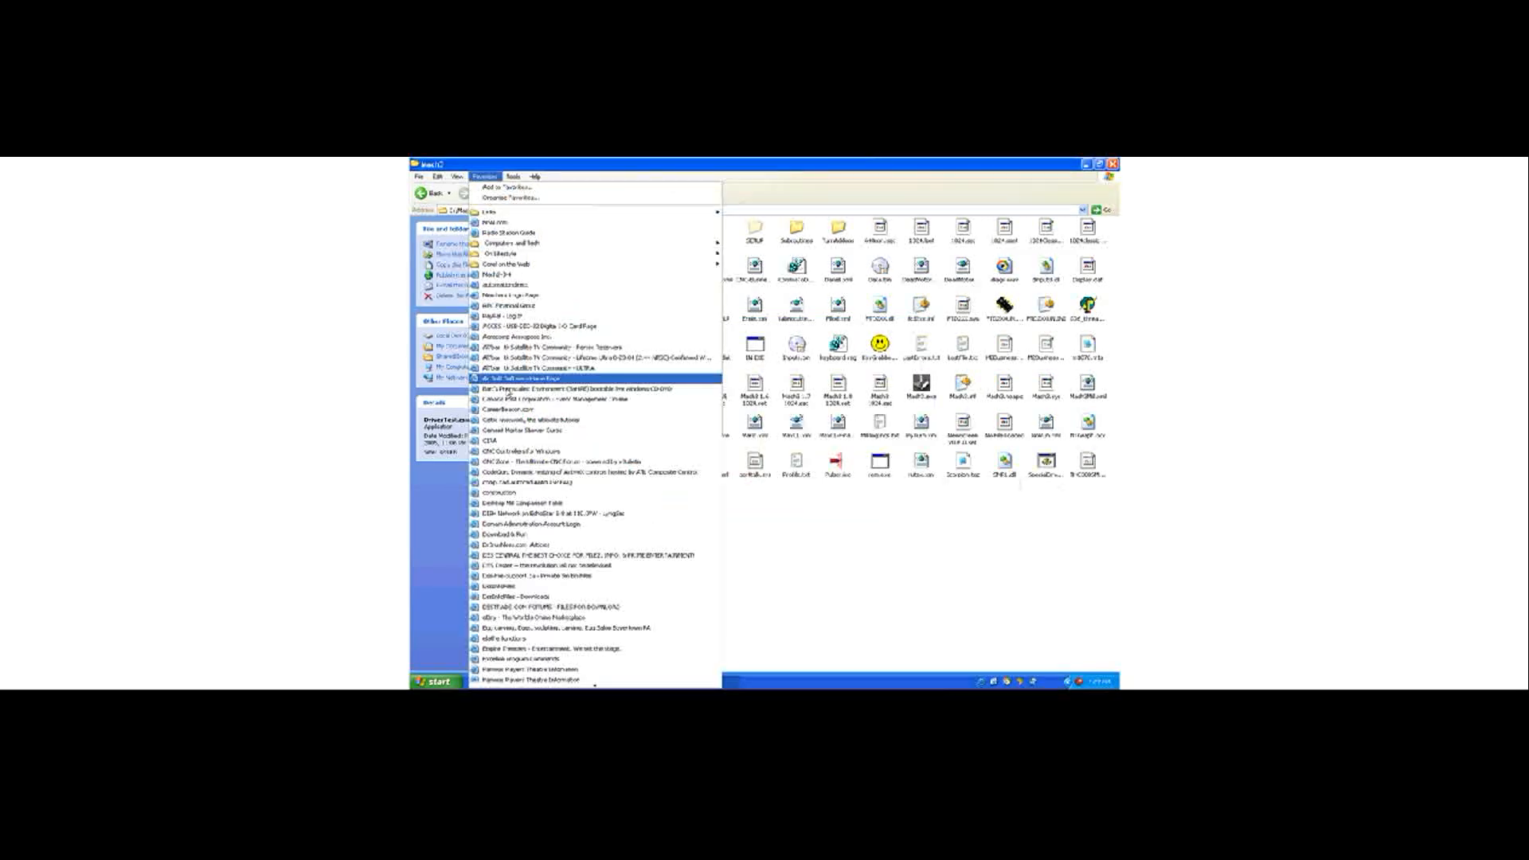
{"action": "left_click", "coordinate": [518, 380]}
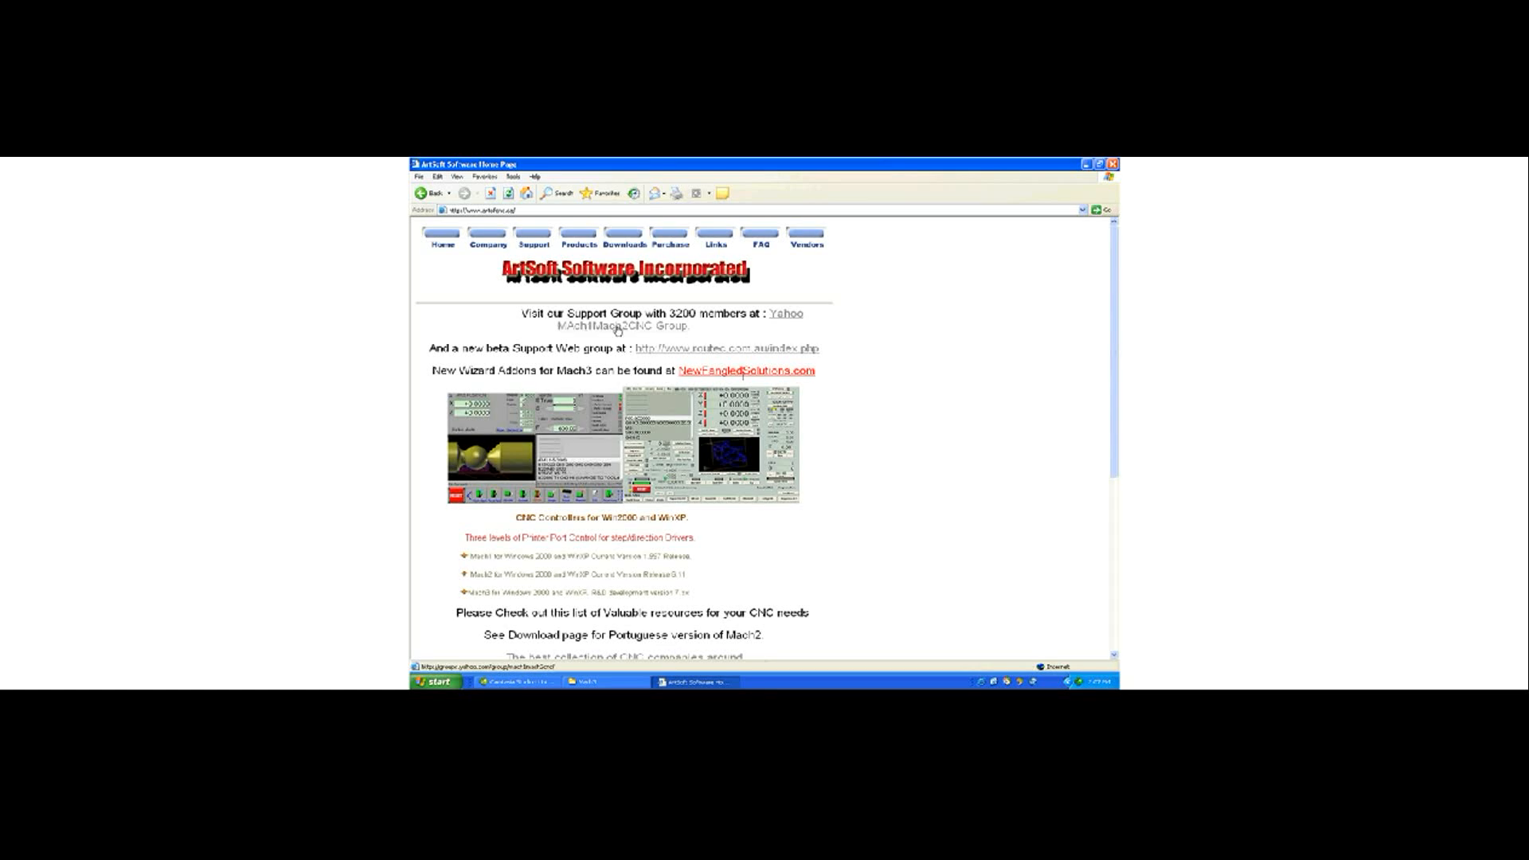
{"action": "left_click", "coordinate": [618, 326]}
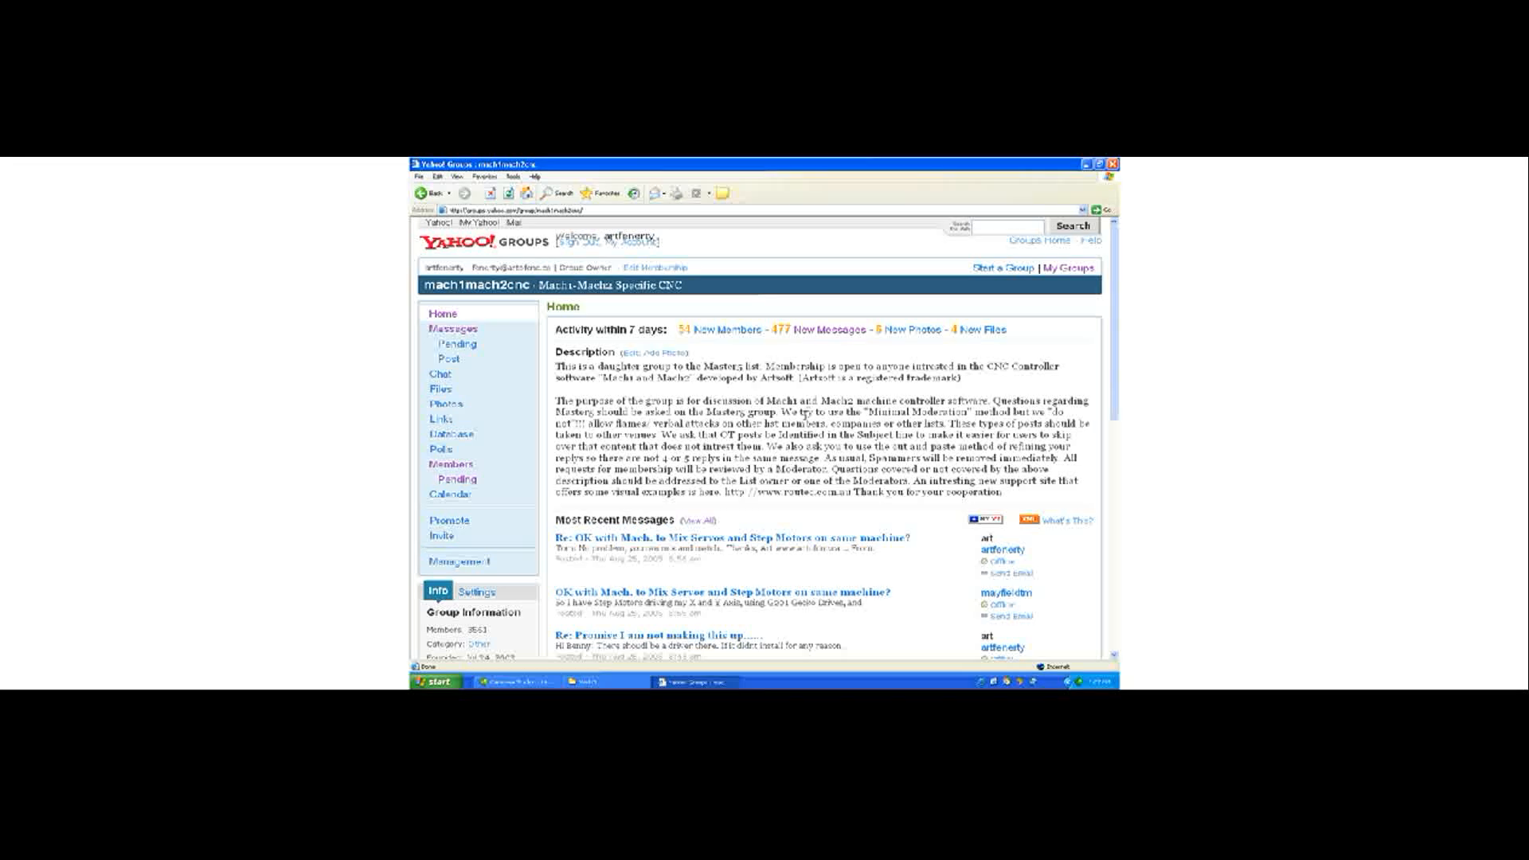
Look over the support group's home page, try to open its Files section, and return to the home page.
{"action": "scroll", "coordinate": [806, 416], "scroll_direction": "down", "scroll_amount": 4}
{"action": "scroll", "coordinate": [806, 416], "scroll_direction": "up", "scroll_amount": 3}
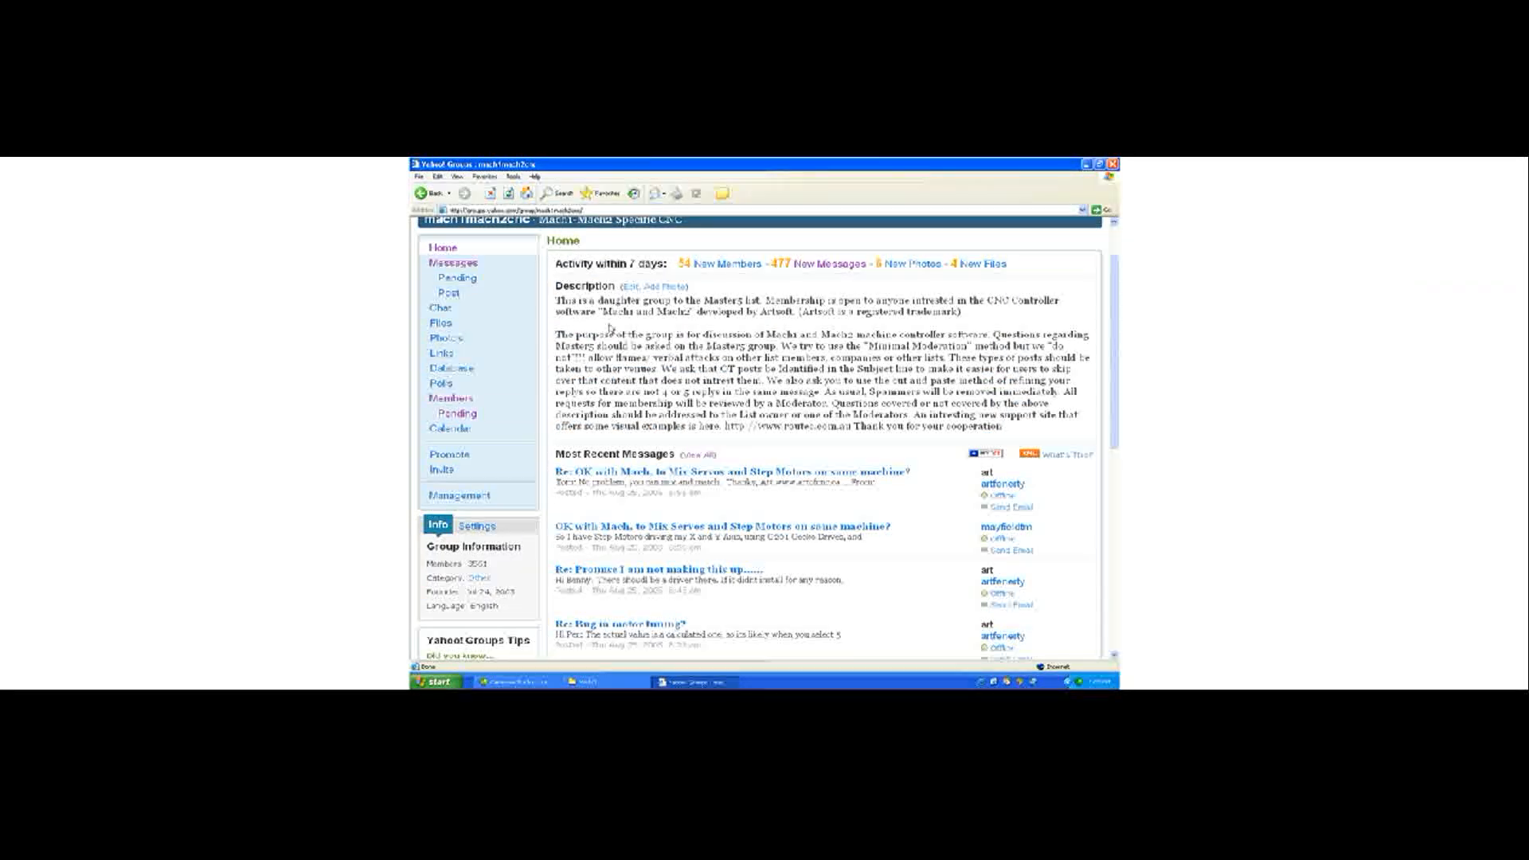
{"action": "left_click", "coordinate": [439, 325]}
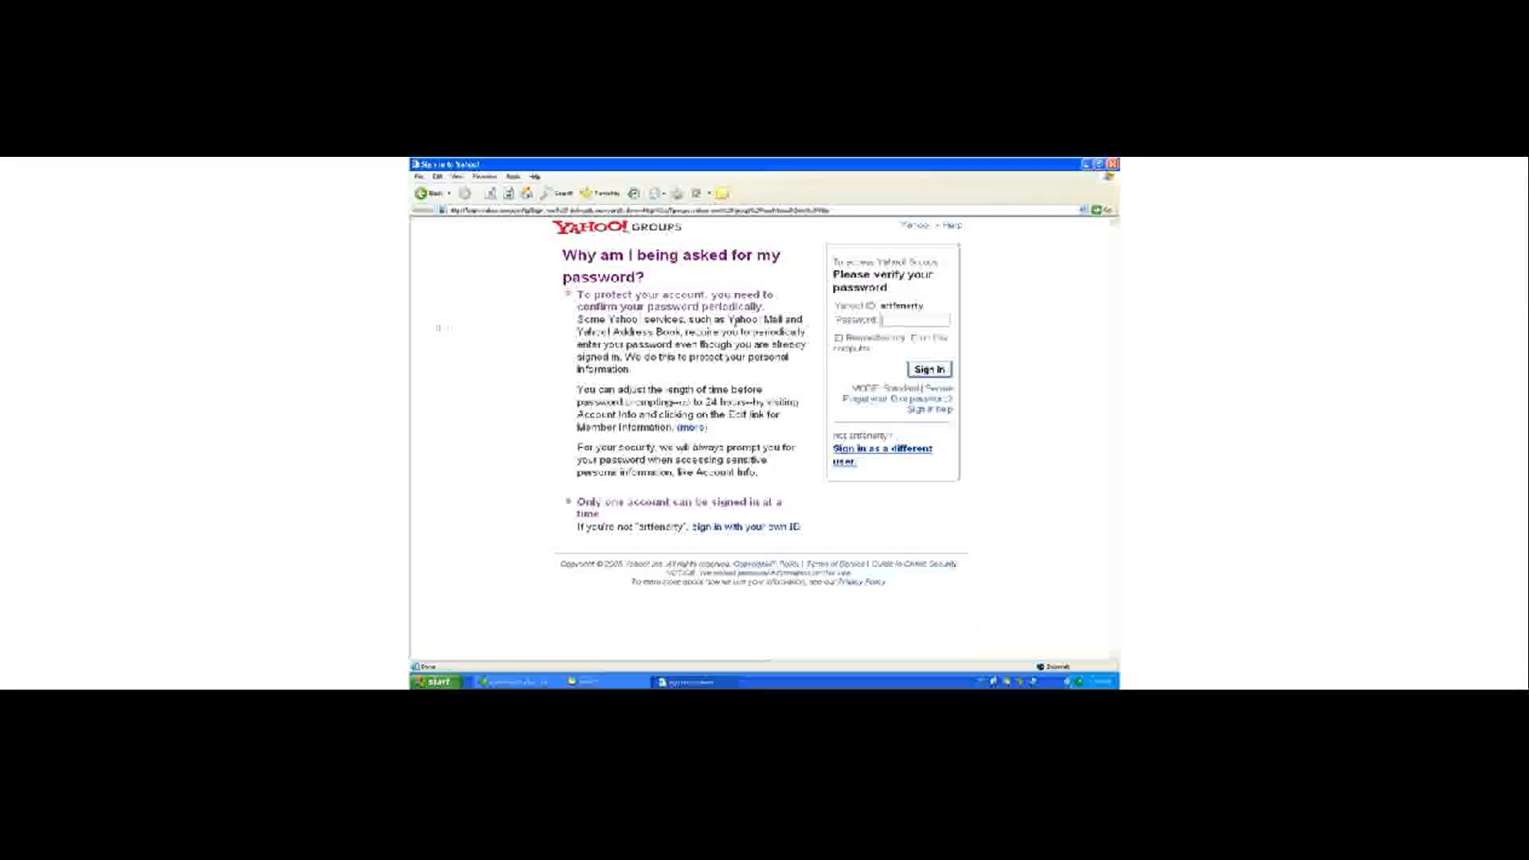
{"action": "left_click", "coordinate": [434, 194]}
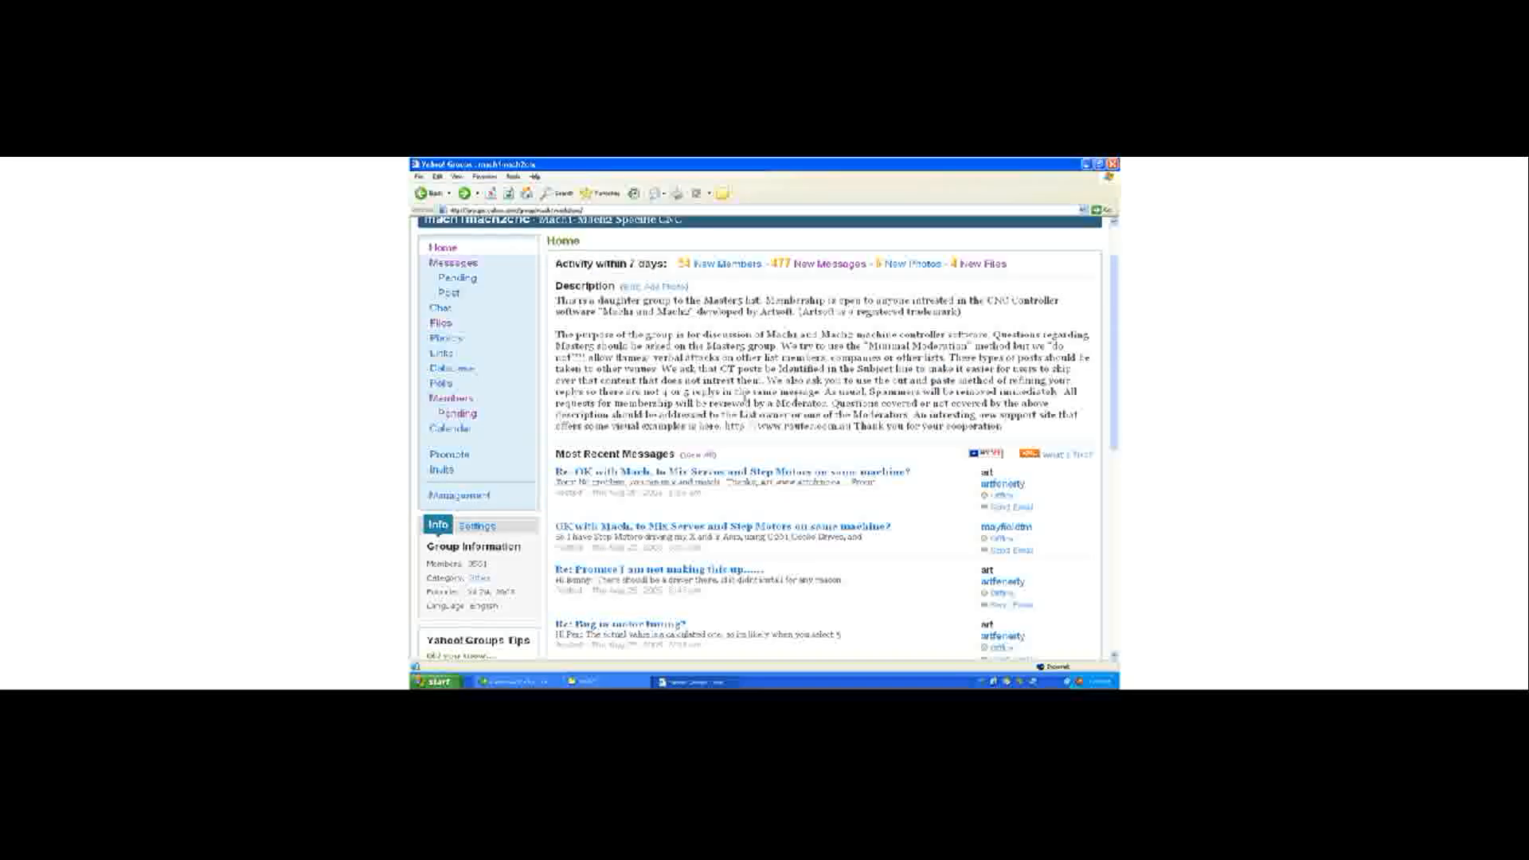
Skim the support group's Messages list from oldest to newest on the page, and close the browser.
{"action": "scroll", "coordinate": [736, 404], "scroll_direction": "down", "scroll_amount": 2}
{"action": "scroll", "coordinate": [736, 404], "scroll_direction": "up", "scroll_amount": 5}
{"action": "left_click", "coordinate": [446, 331]}
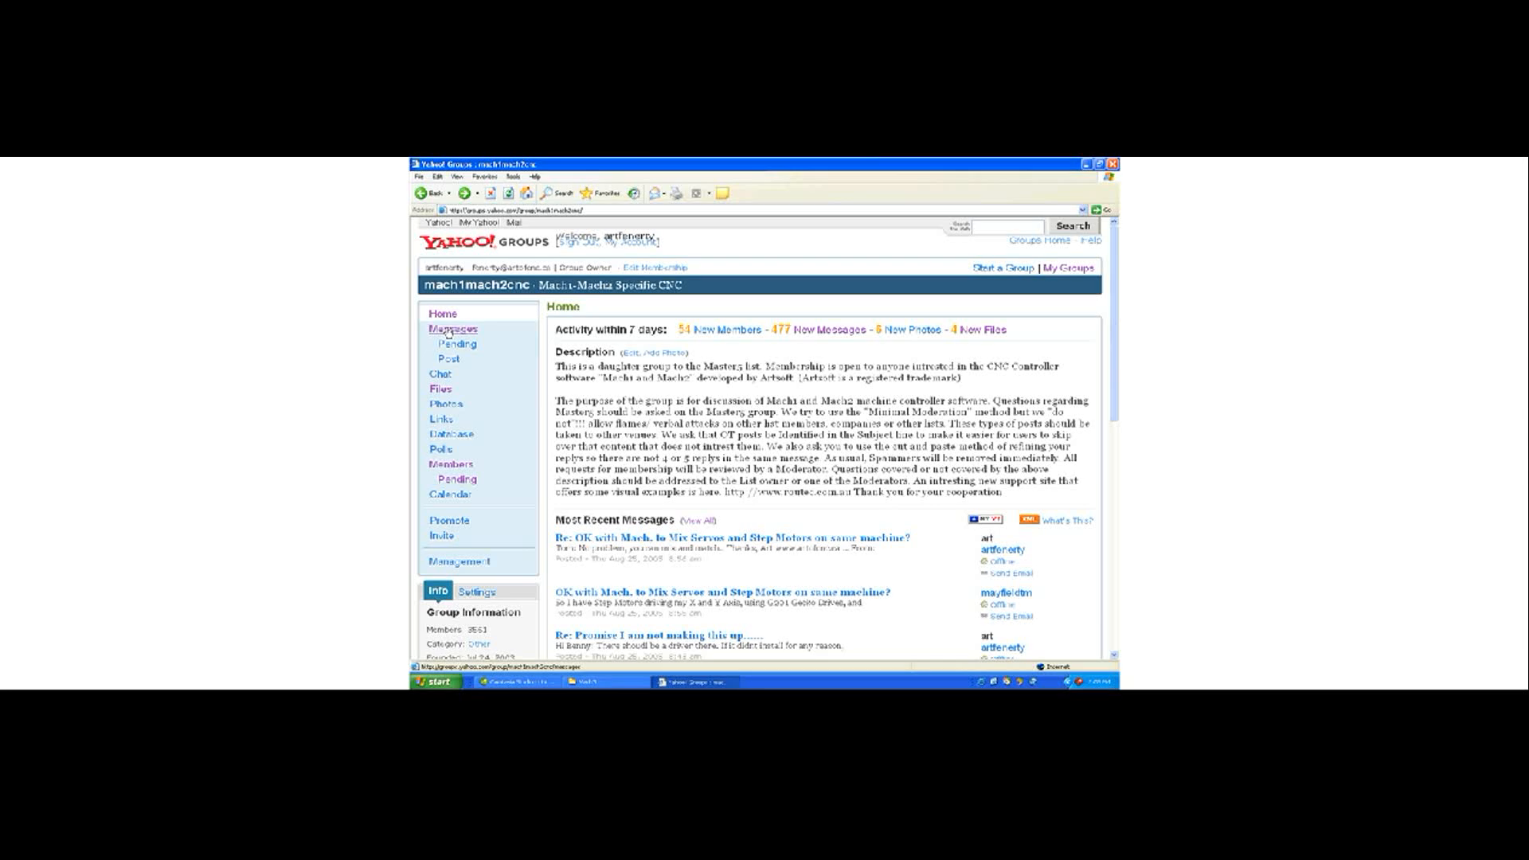
{"action": "scroll", "coordinate": [763, 431], "scroll_direction": "down", "scroll_amount": 10}
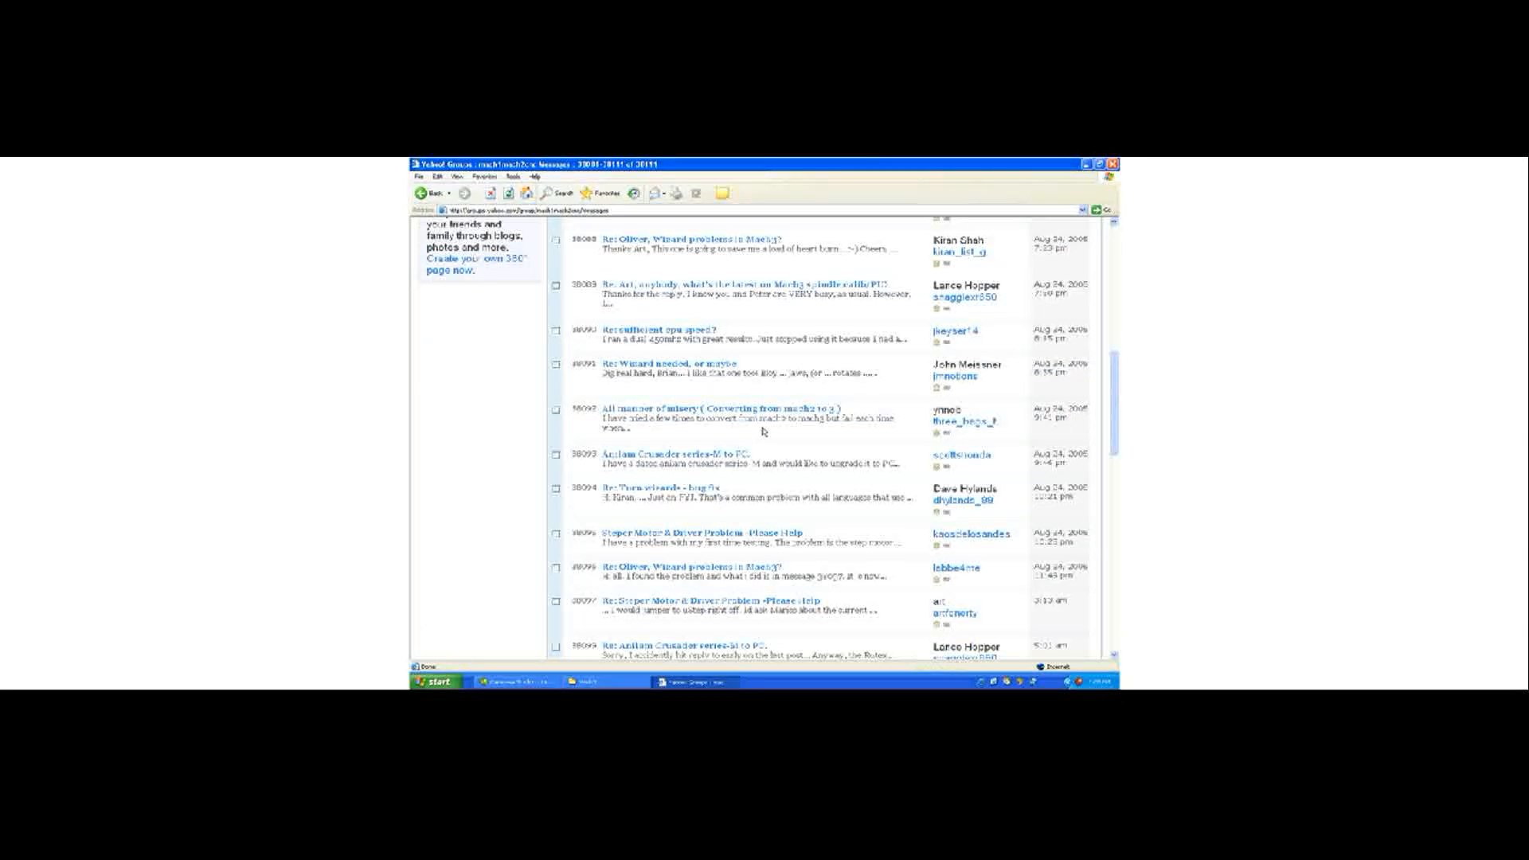
{"action": "scroll", "coordinate": [763, 431], "scroll_direction": "down", "scroll_amount": 10}
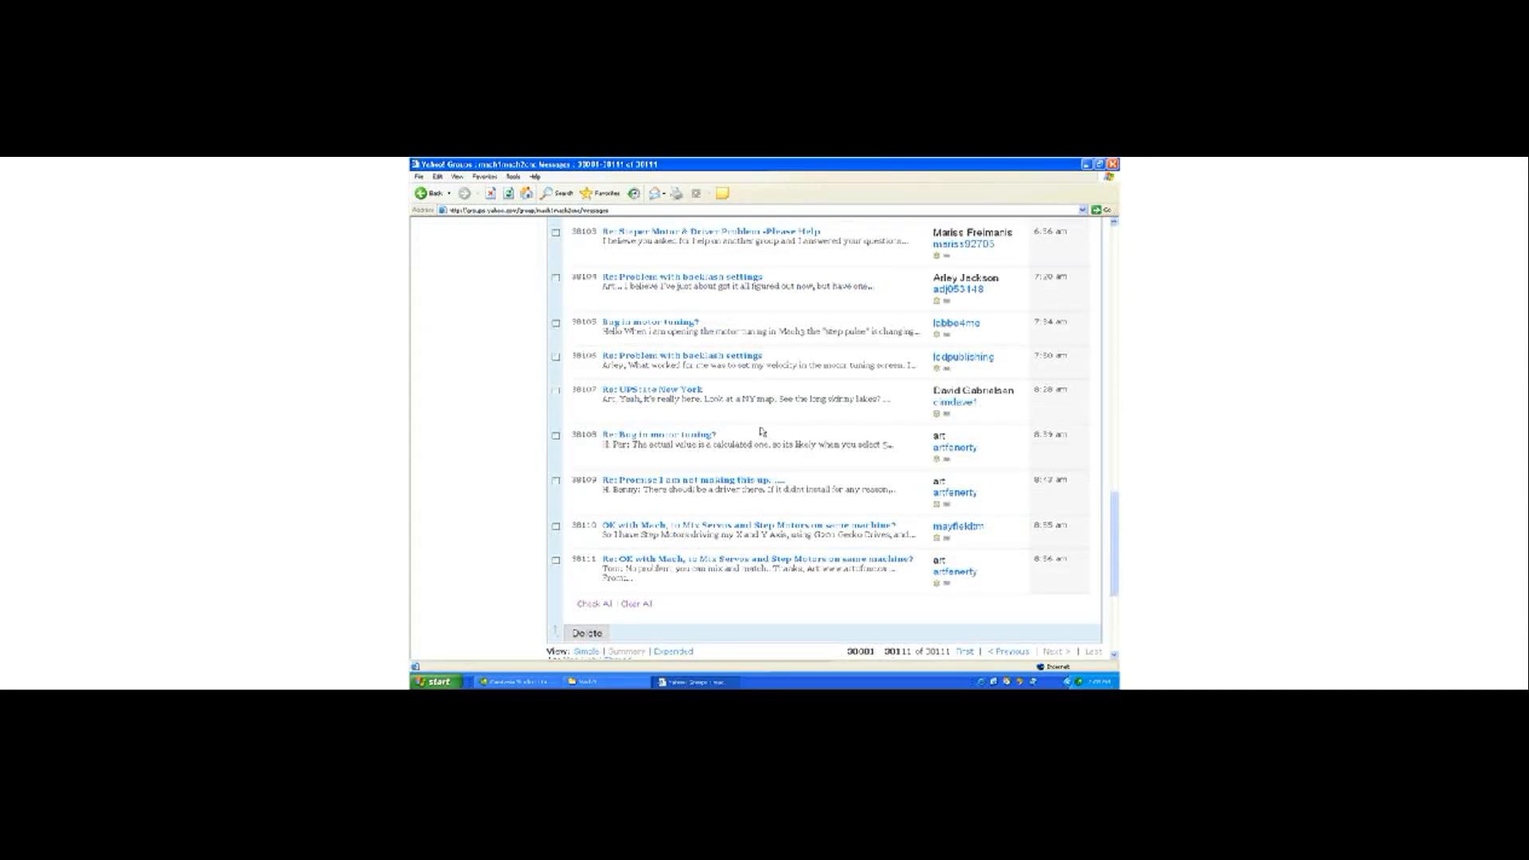
{"action": "scroll", "coordinate": [762, 432], "scroll_direction": "up", "scroll_amount": 2}
{"action": "scroll", "coordinate": [759, 429], "scroll_direction": "up", "scroll_amount": 20}
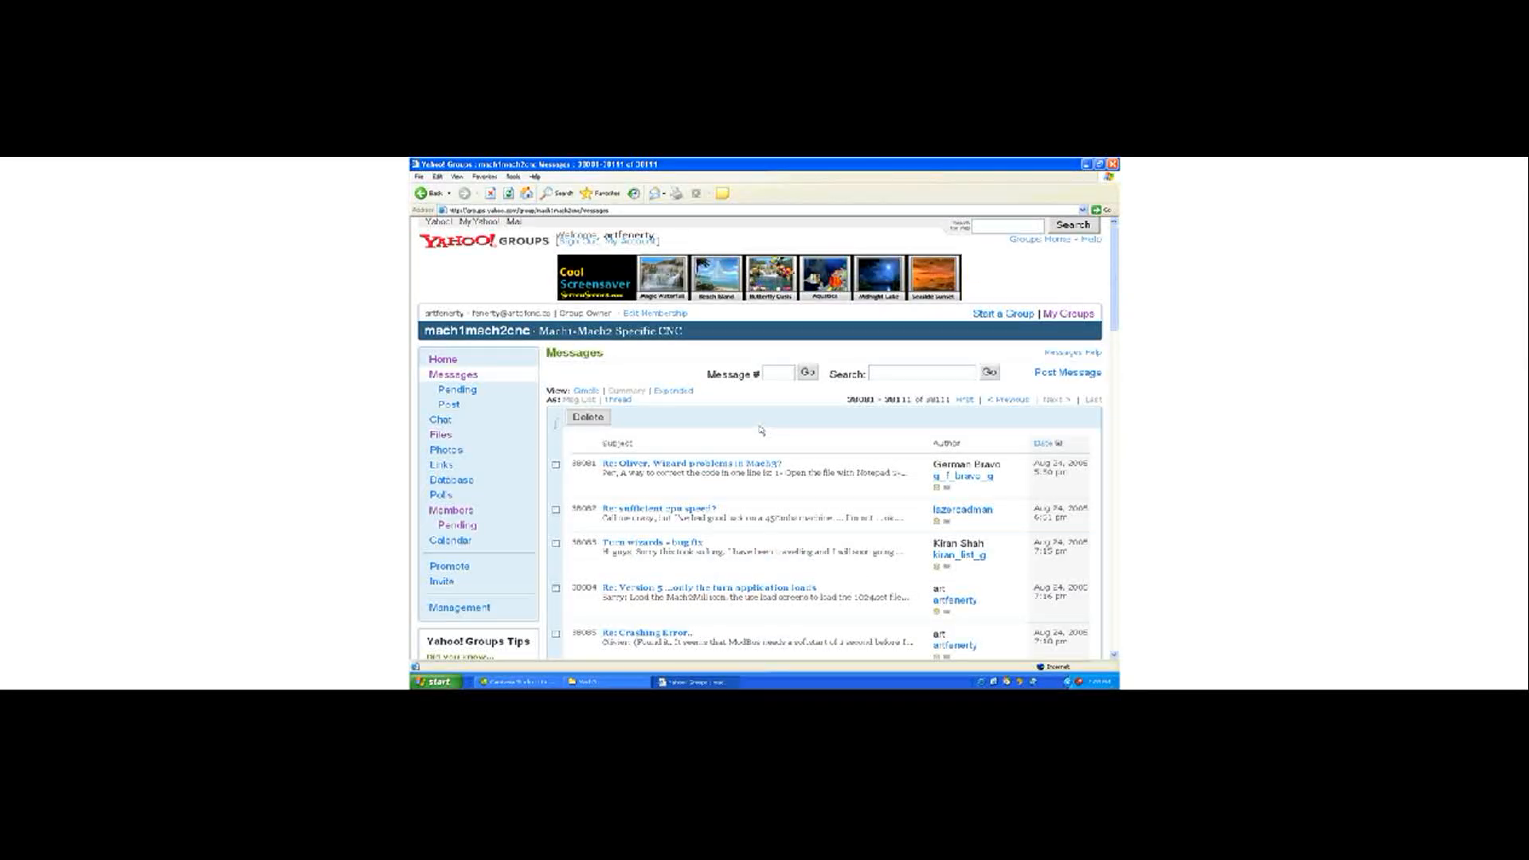
{"action": "left_click", "coordinate": [443, 360]}
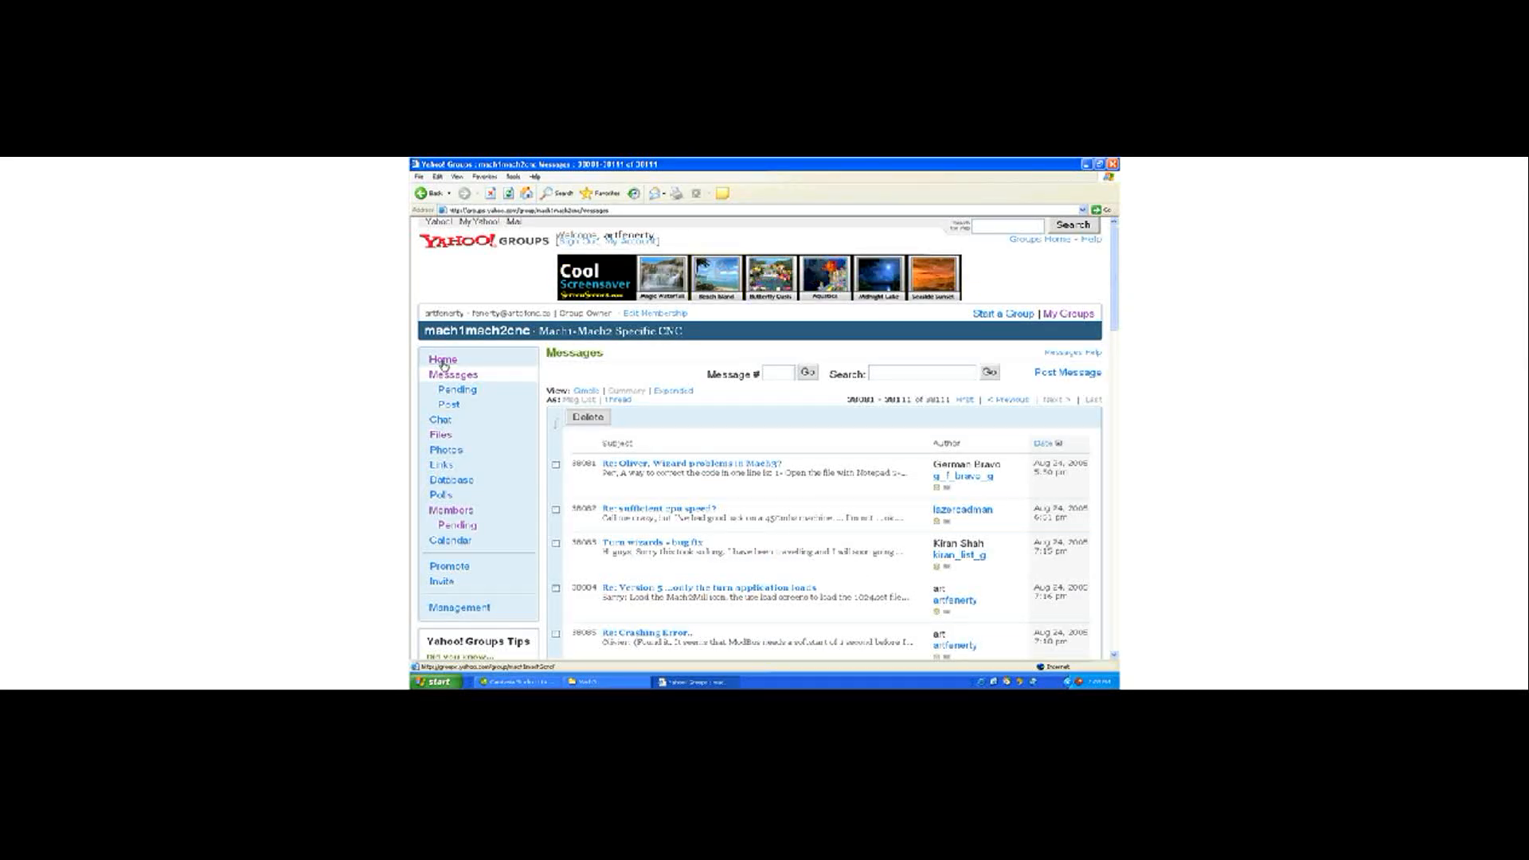
{"action": "left_click", "coordinate": [1113, 164]}
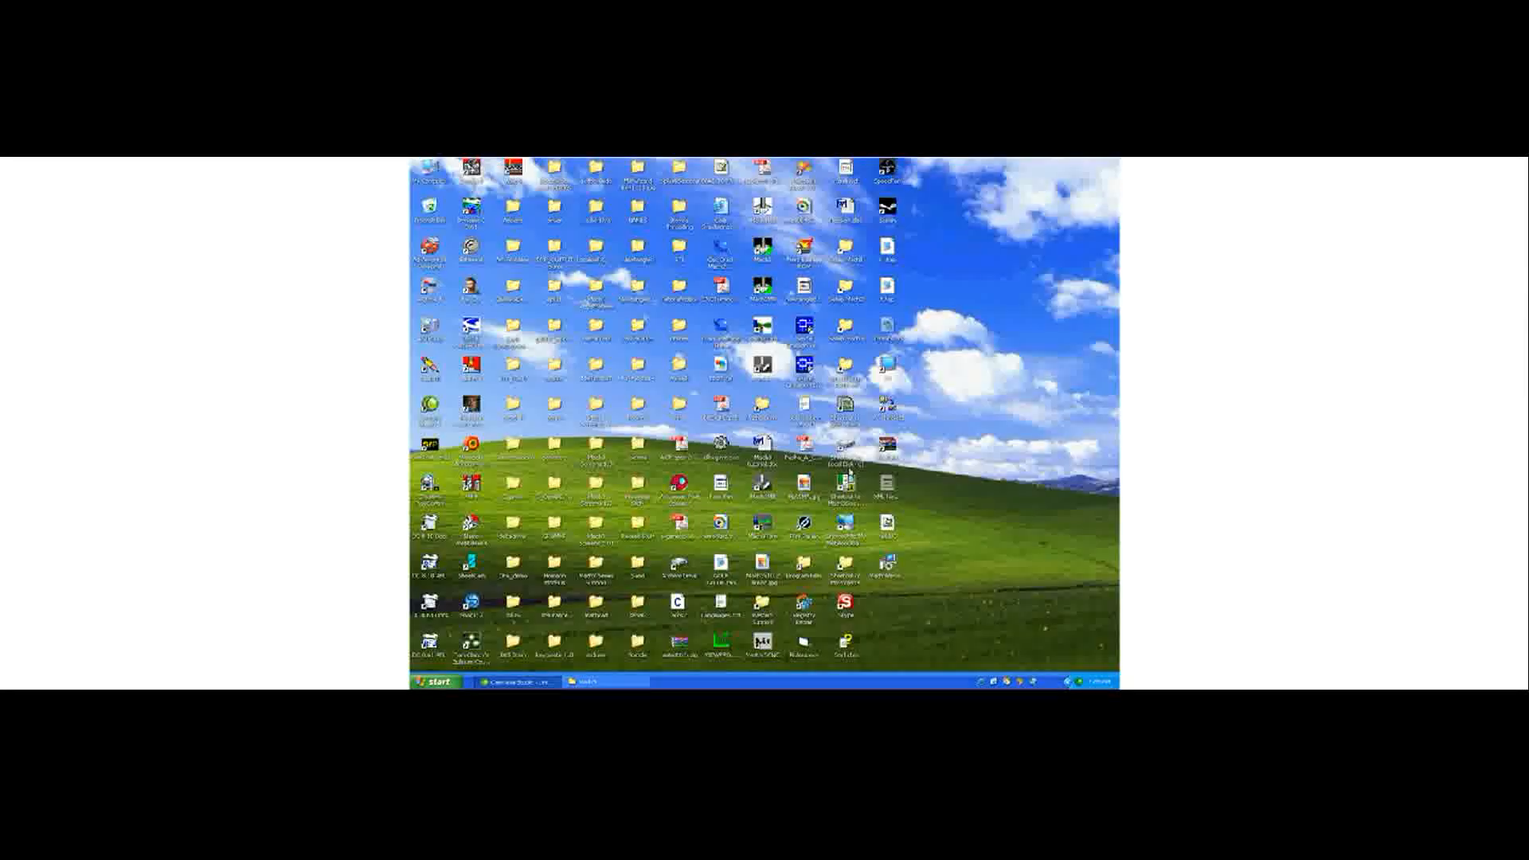
Launch the Mach3 CNC control application with the Mach3Mill profile from the desktop.
{"action": "left_click", "coordinate": [763, 486]}
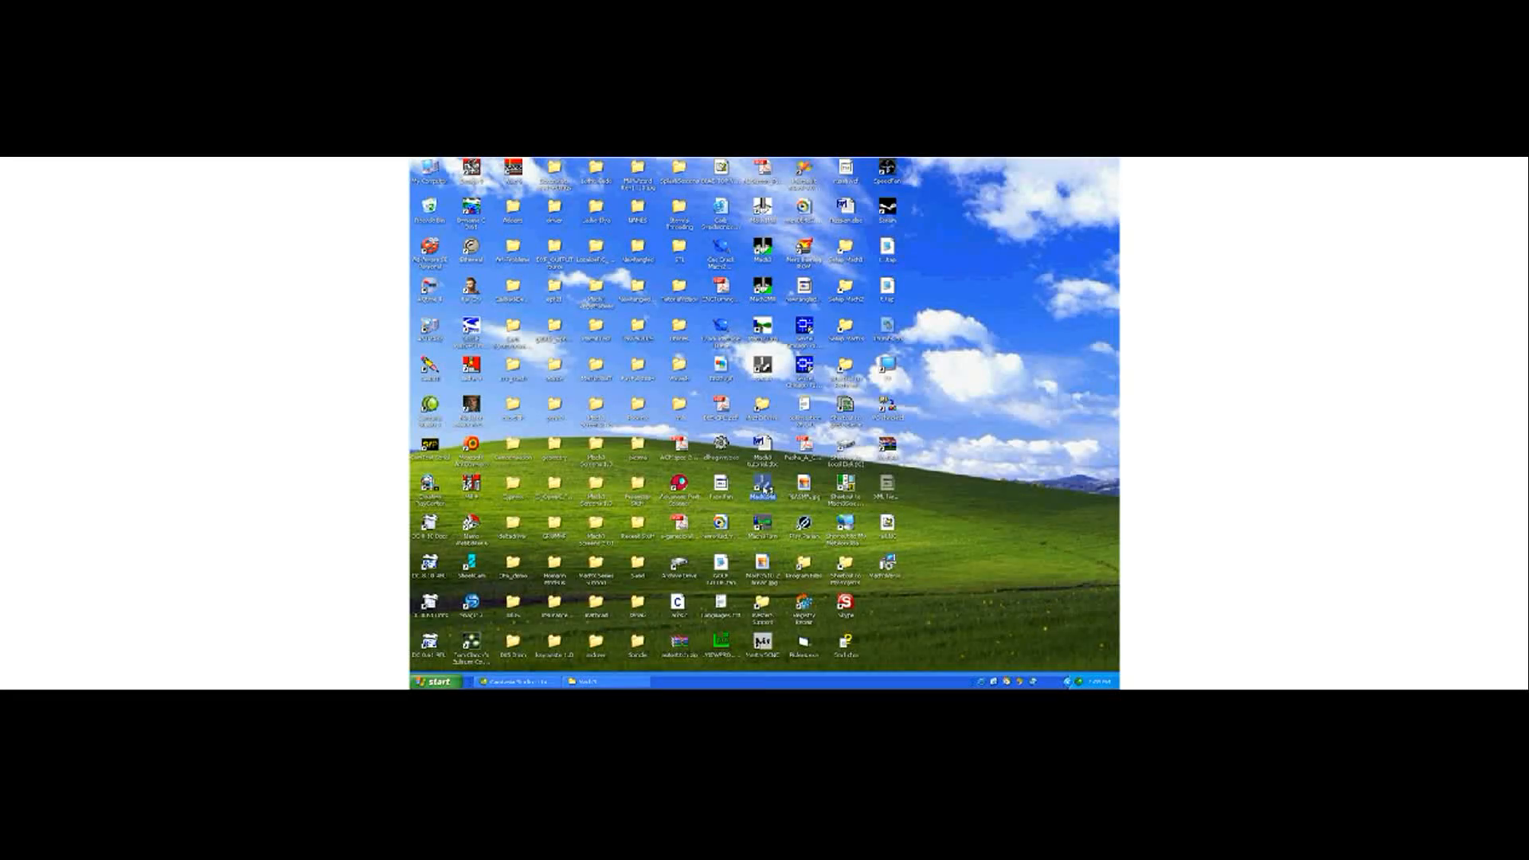
{"action": "double_click", "coordinate": [763, 486]}
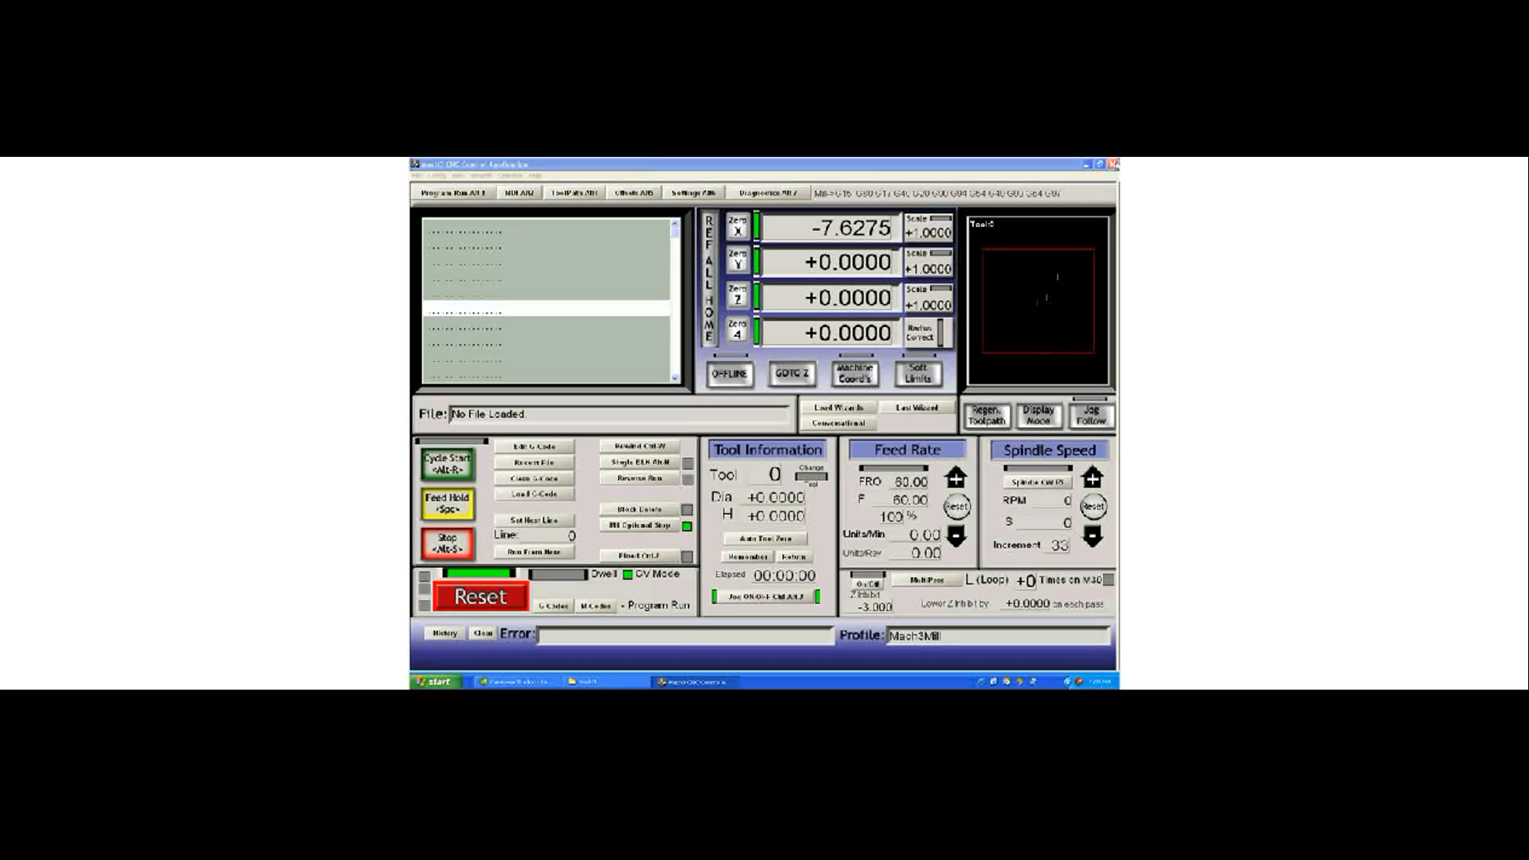
{"action": "left_click", "coordinate": [1115, 165]}
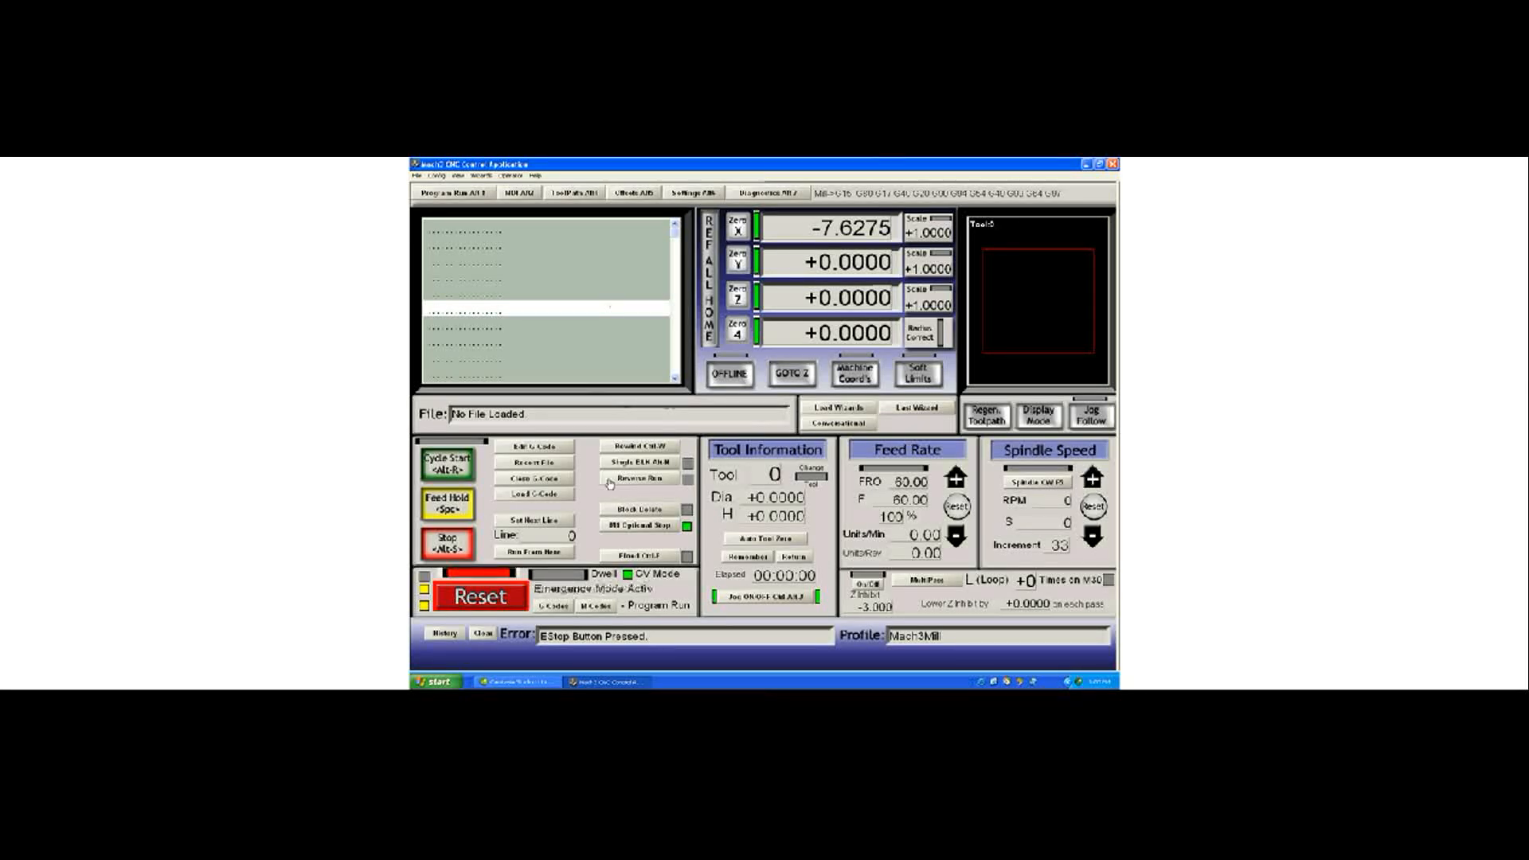
Set the default native units for the motor setup dialog to MM's.
{"action": "left_click", "coordinate": [437, 176]}
{"action": "left_click", "coordinate": [458, 190]}
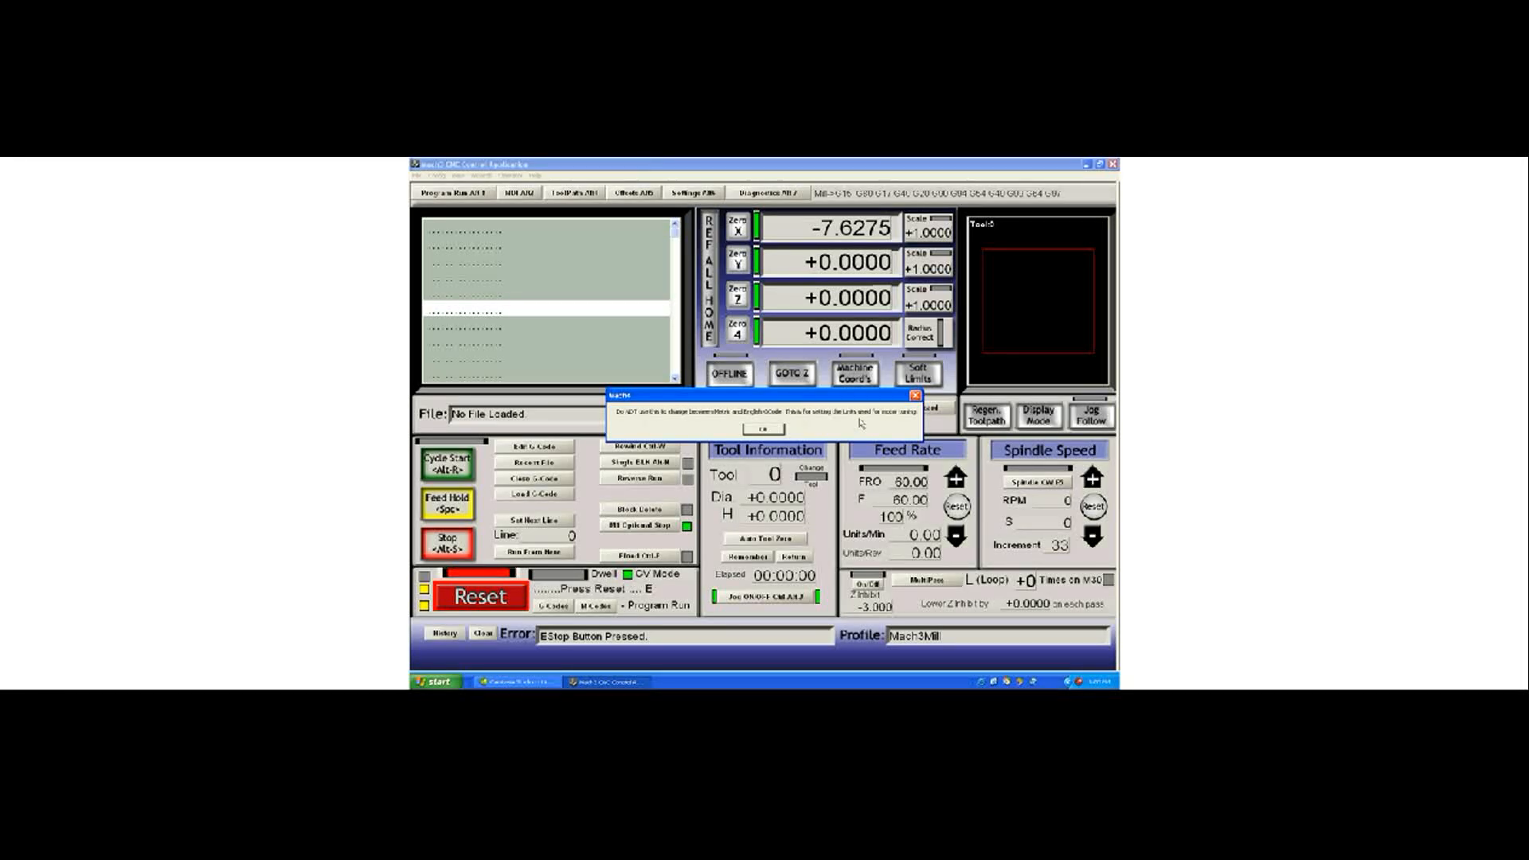
{"action": "left_click", "coordinate": [784, 432]}
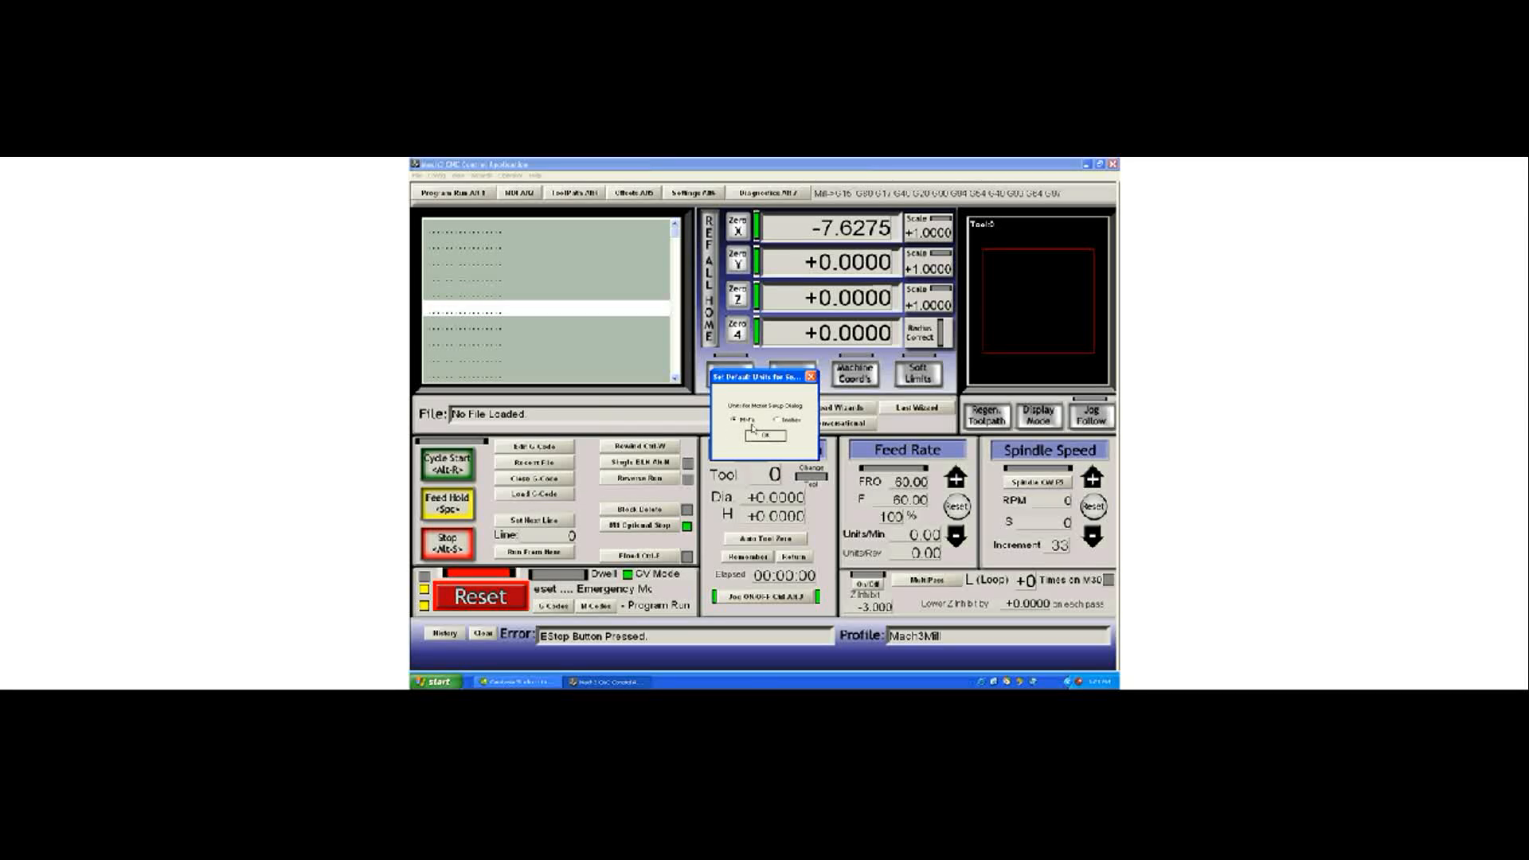
{"action": "left_click", "coordinate": [766, 435]}
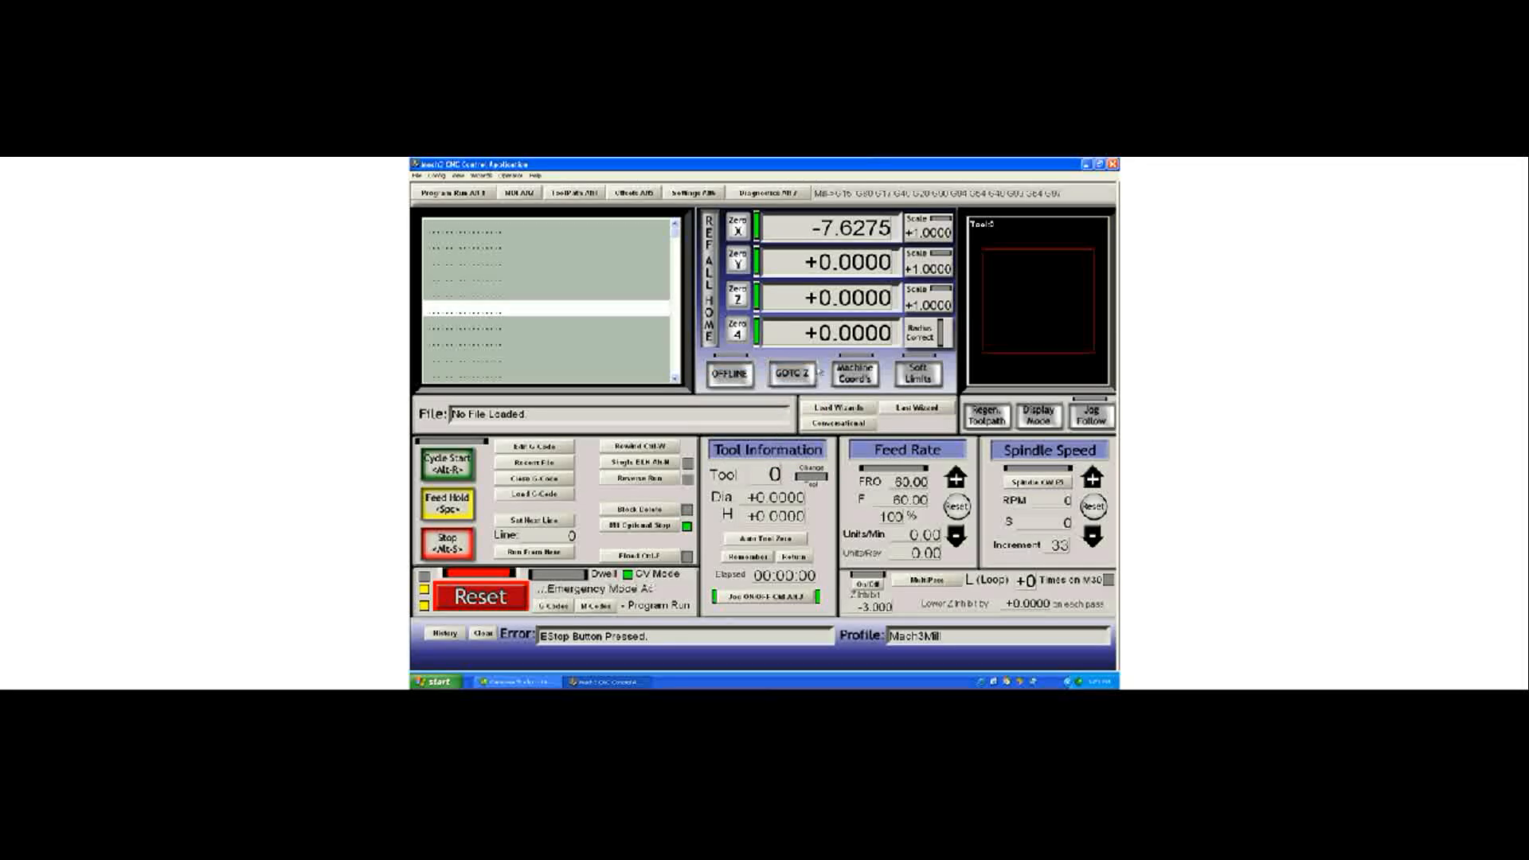
Open the Ports & Pins engine configuration and enter the port address for Port #1.
{"action": "left_click", "coordinate": [436, 175]}
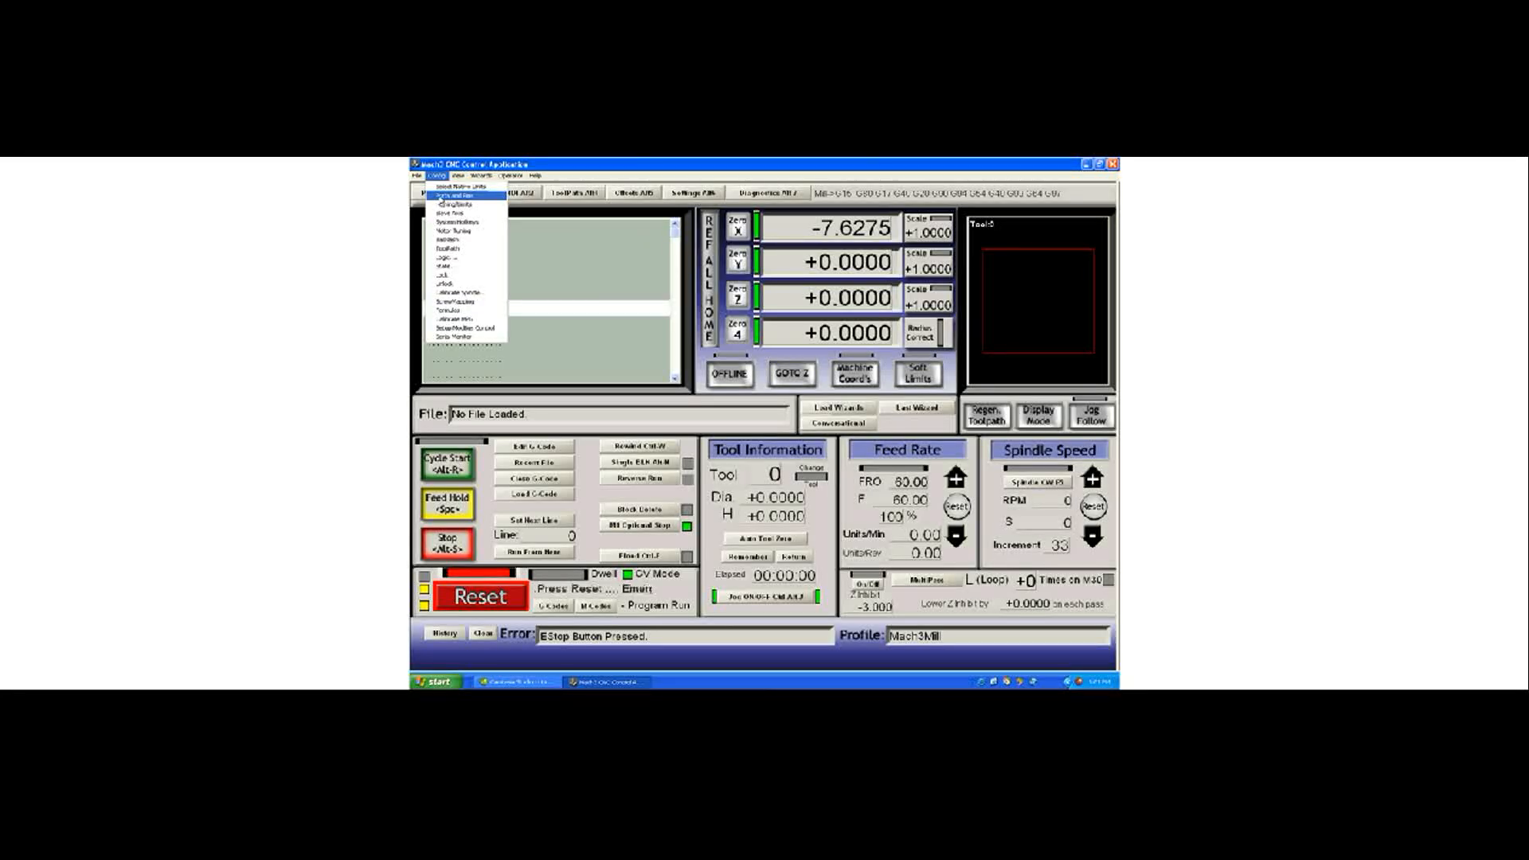
{"action": "left_click", "coordinate": [441, 196]}
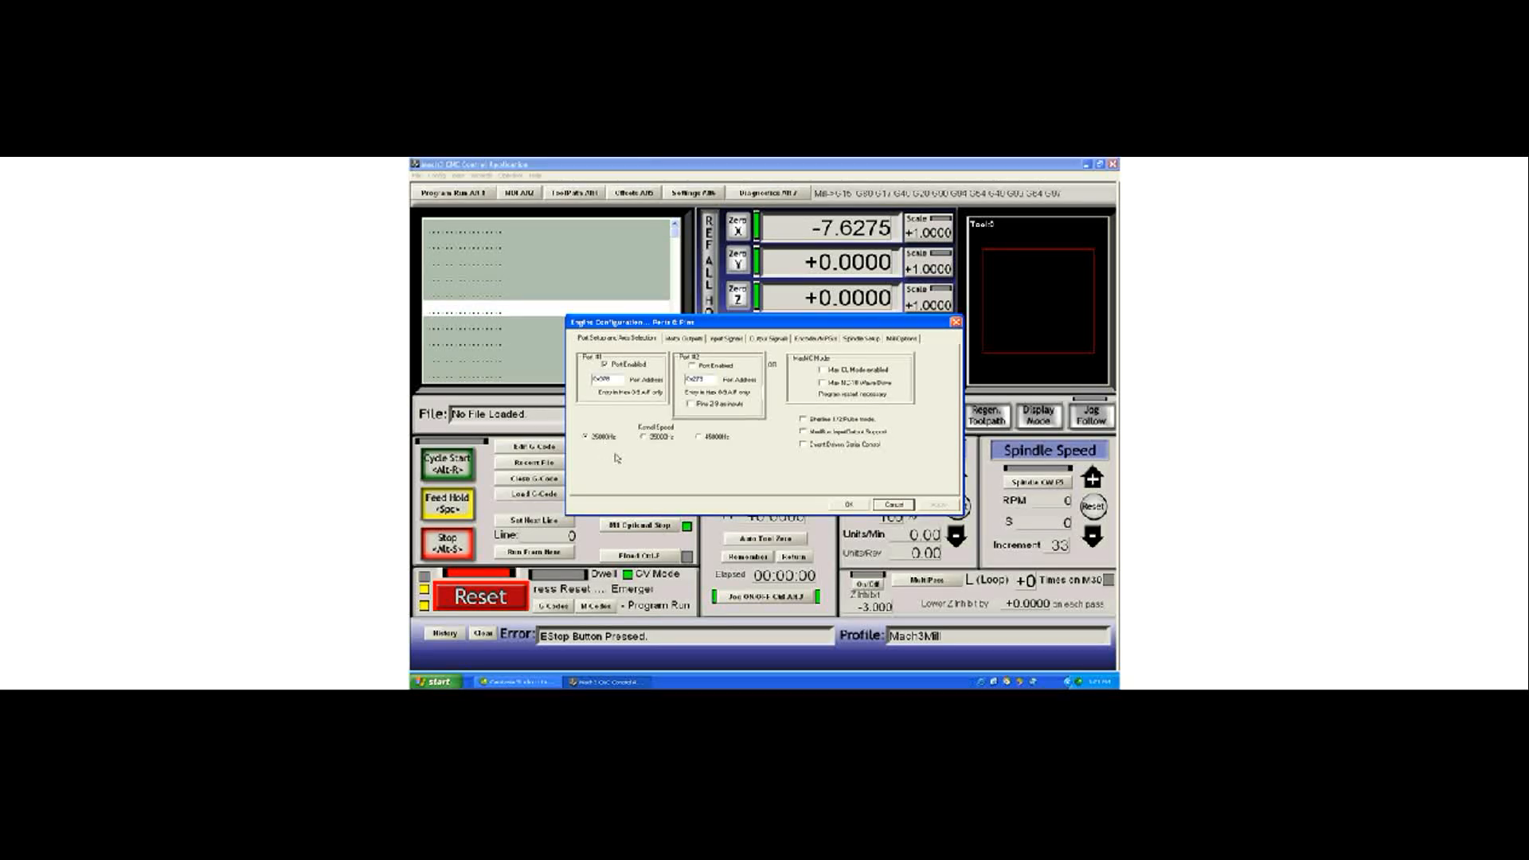
{"action": "double_click", "coordinate": [602, 379]}
{"action": "type", "text": "0x508"}
Open the Windows Device Manager from the System properties and expand the Ports (COM & LPT) group.
{"action": "left_click", "coordinate": [435, 682]}
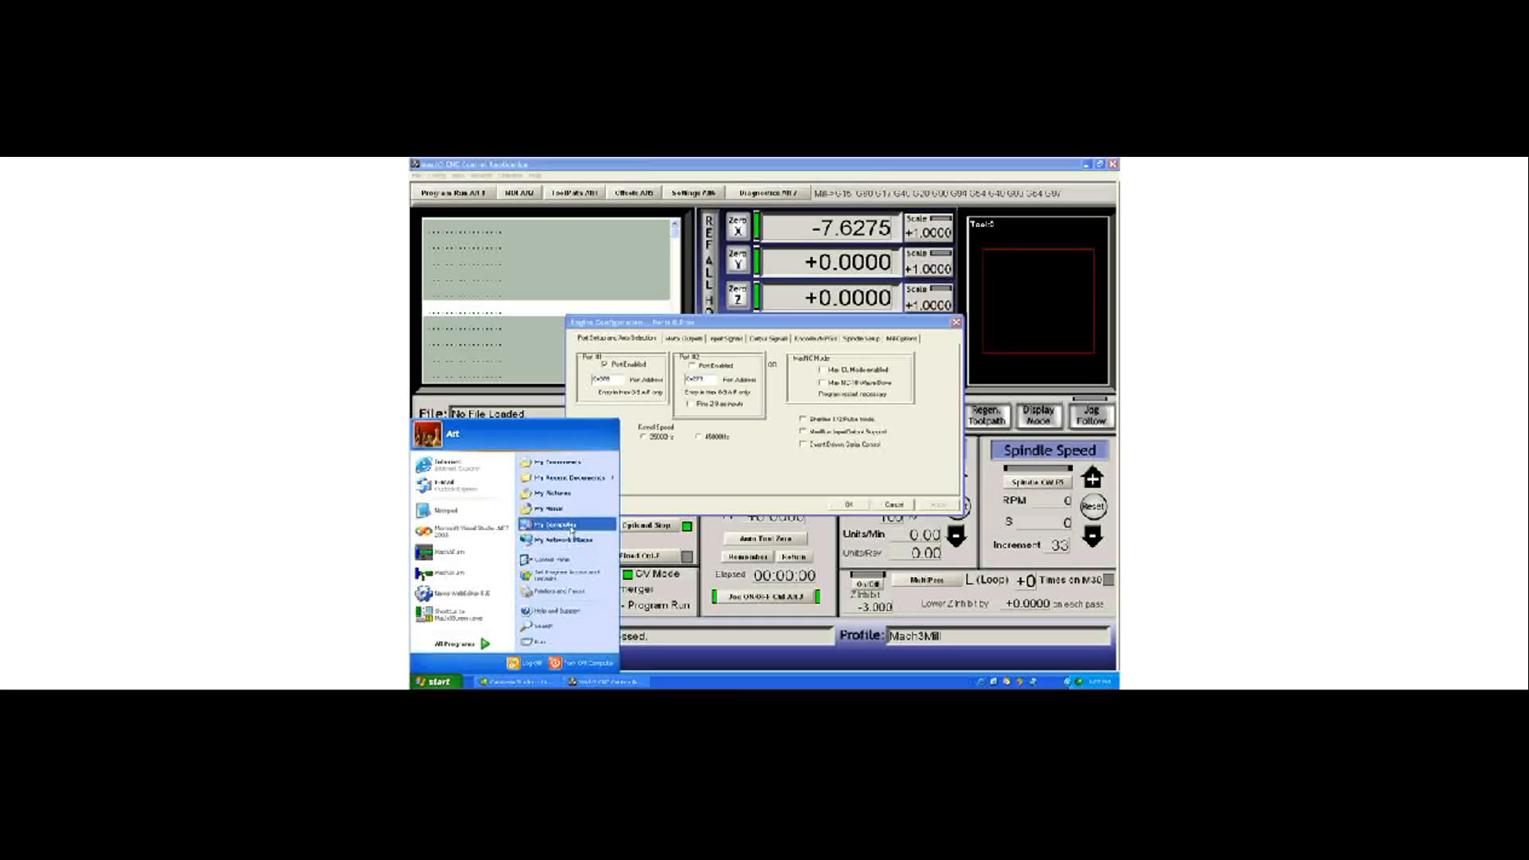
{"action": "left_click", "coordinate": [567, 559]}
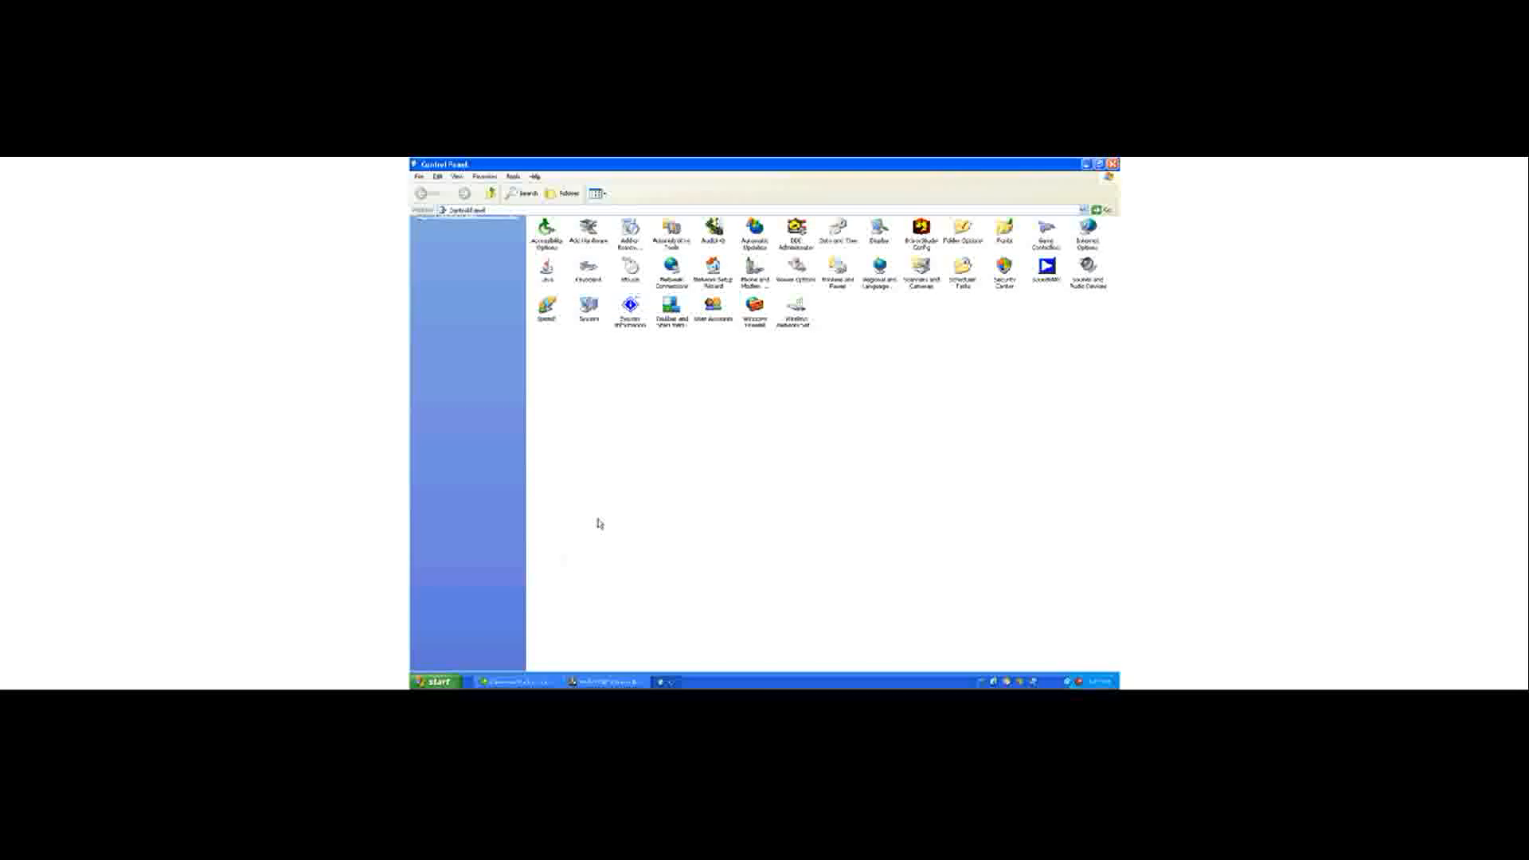
{"action": "double_click", "coordinate": [589, 307]}
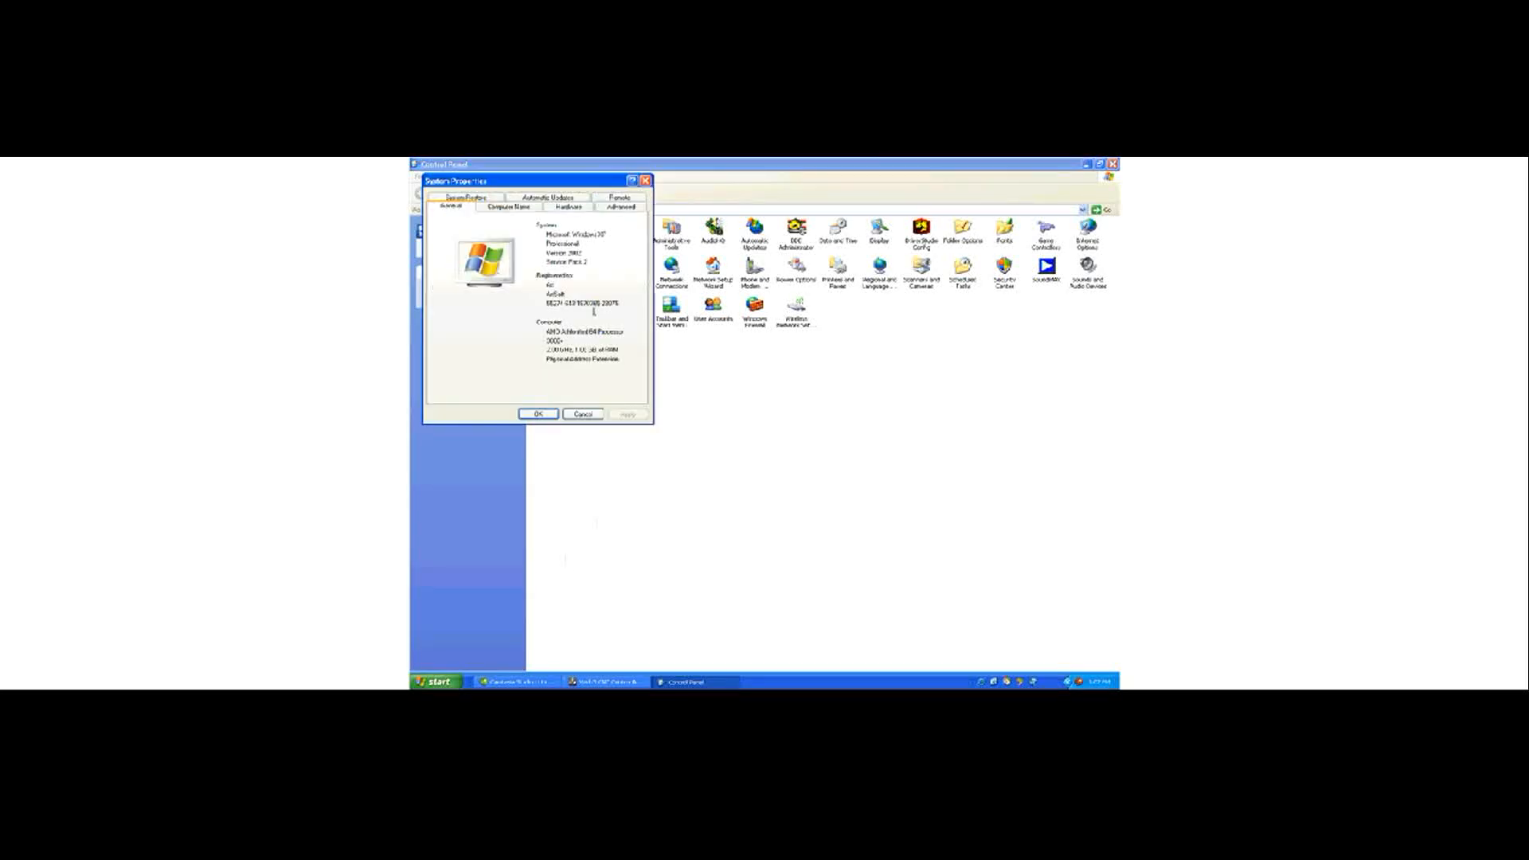
{"action": "left_click", "coordinate": [568, 206]}
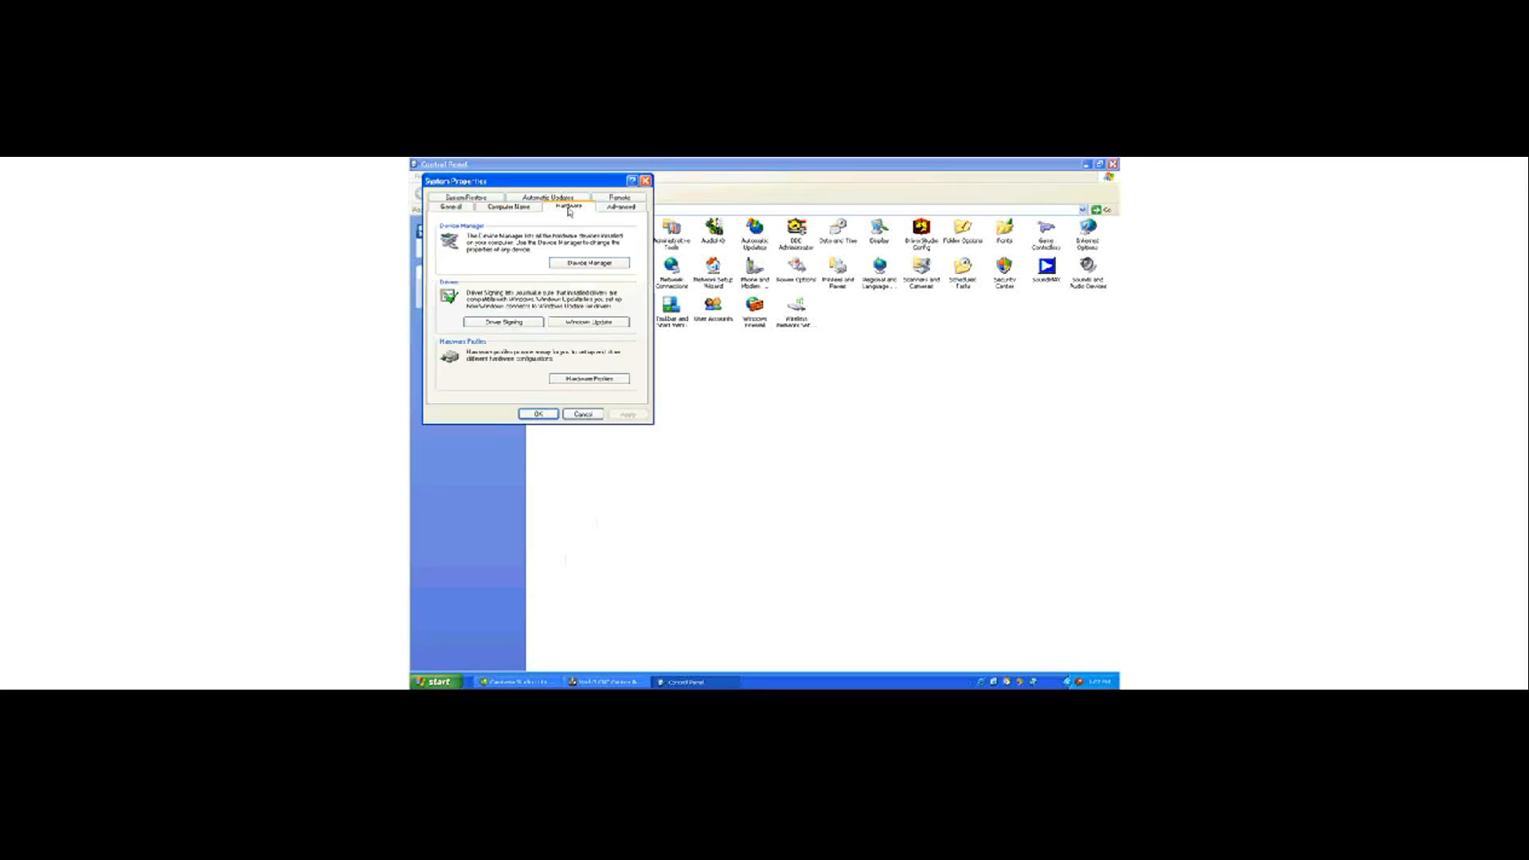
{"action": "left_click", "coordinate": [607, 264]}
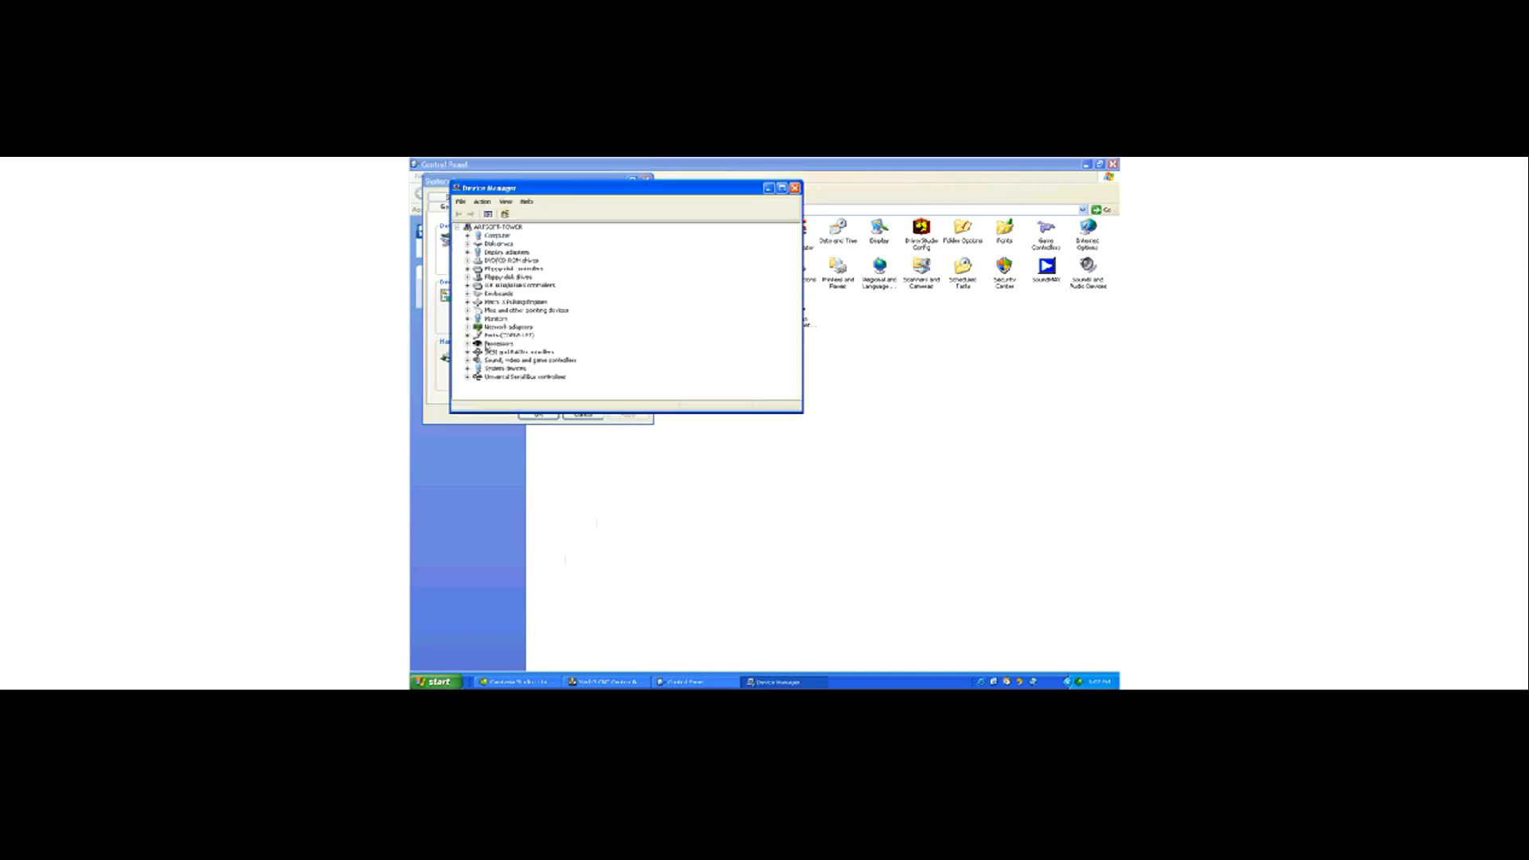
{"action": "left_click", "coordinate": [467, 335]}
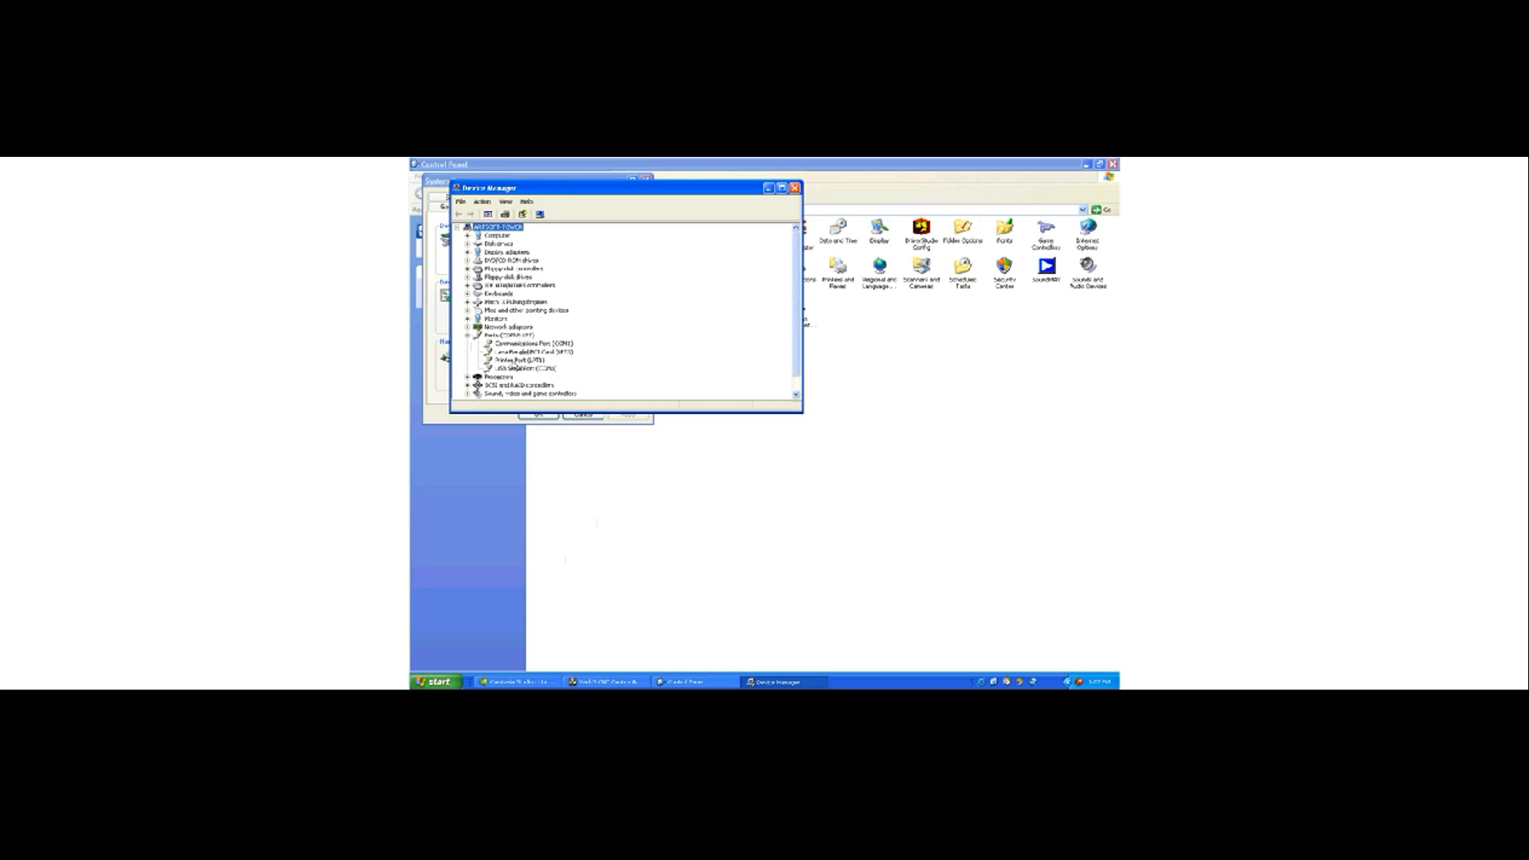
Look up the I/O range of Printer Port (LPT1) in its resource properties.
{"action": "left_click", "coordinate": [517, 360]}
{"action": "right_click", "coordinate": [515, 361]}
{"action": "left_click", "coordinate": [546, 412]}
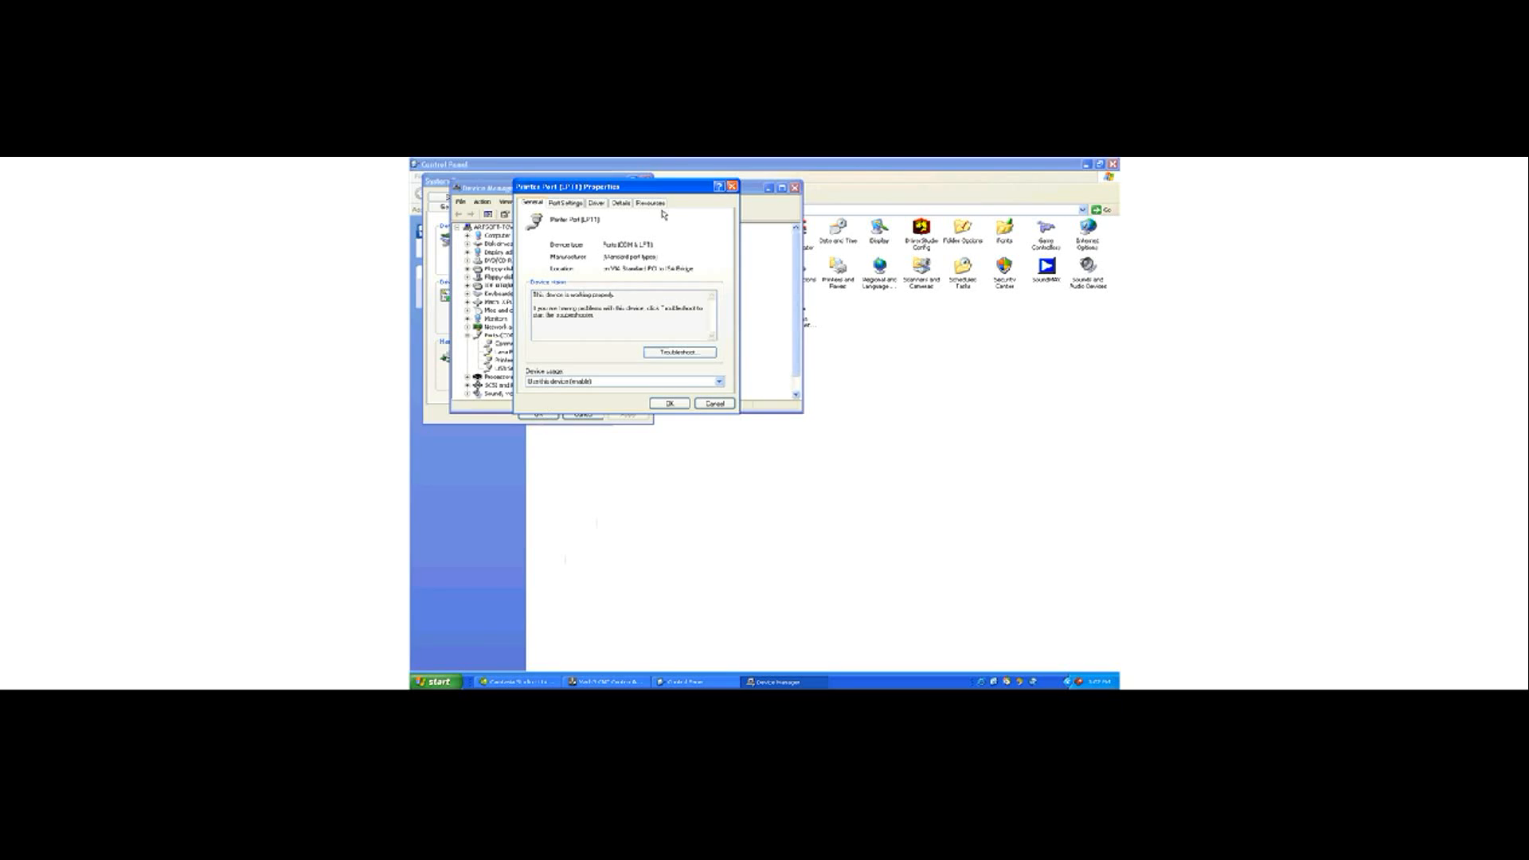
{"action": "left_click", "coordinate": [652, 204]}
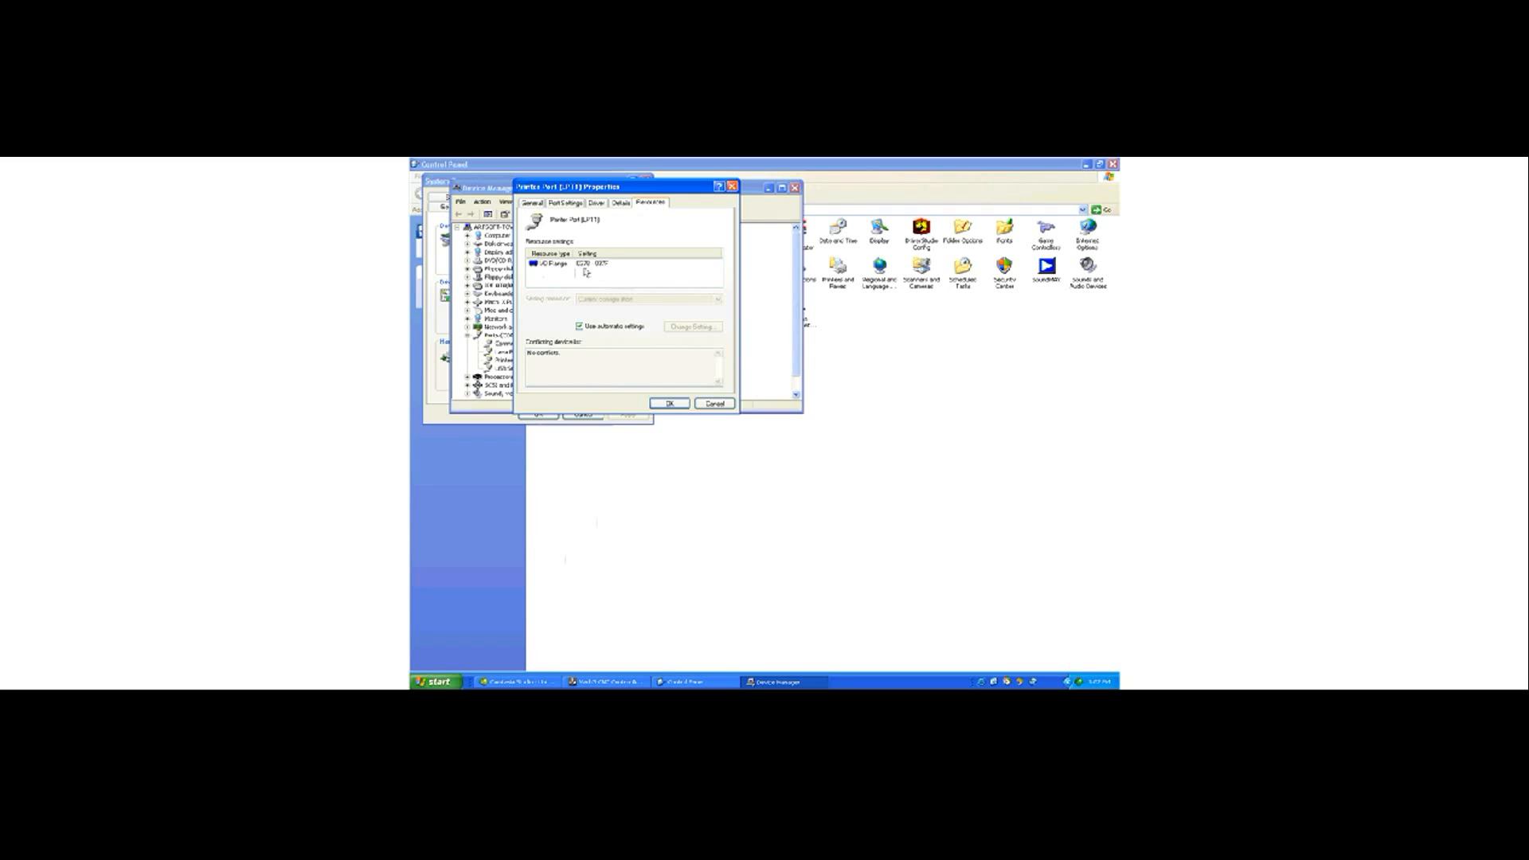
{"action": "left_click", "coordinate": [669, 404]}
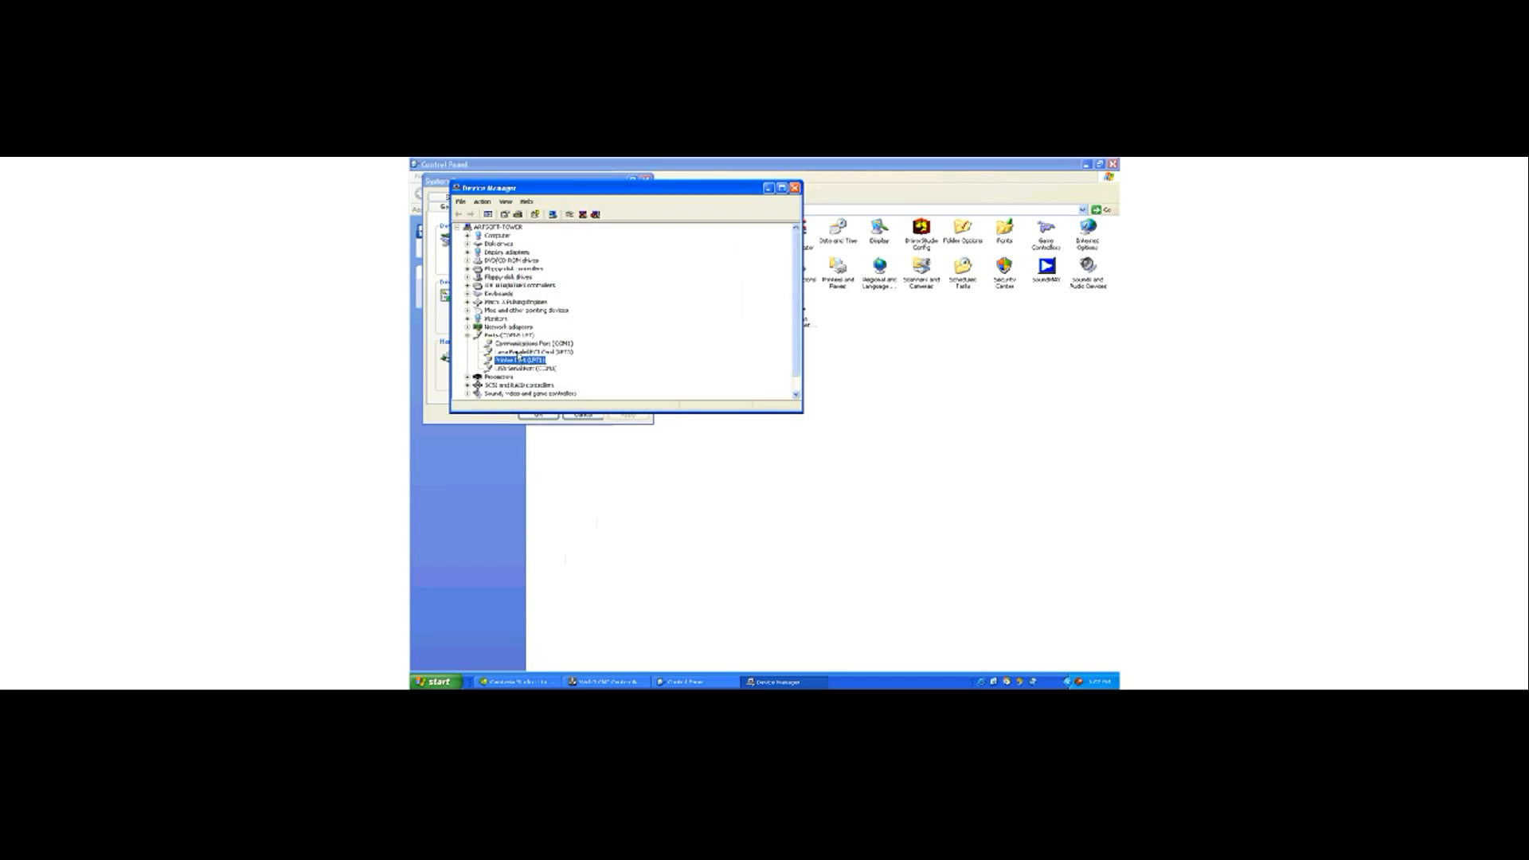
Look up the Lava Parallel PCI card's I/O range in its resource properties, and close Device Manager and the Control Panel.
{"action": "left_click", "coordinate": [519, 352]}
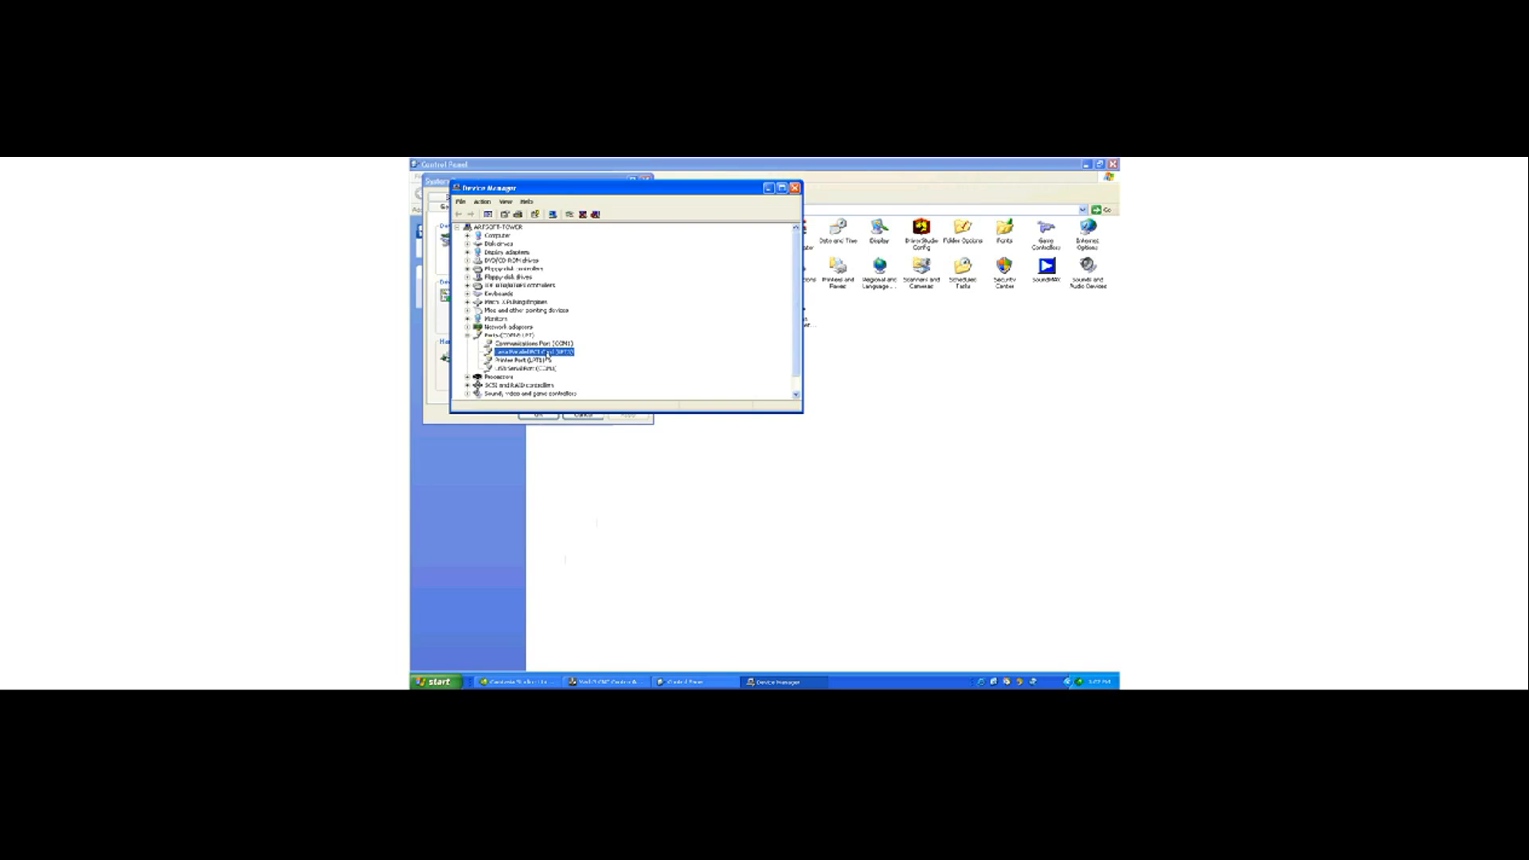
{"action": "right_click", "coordinate": [548, 353]}
{"action": "left_click", "coordinate": [563, 402]}
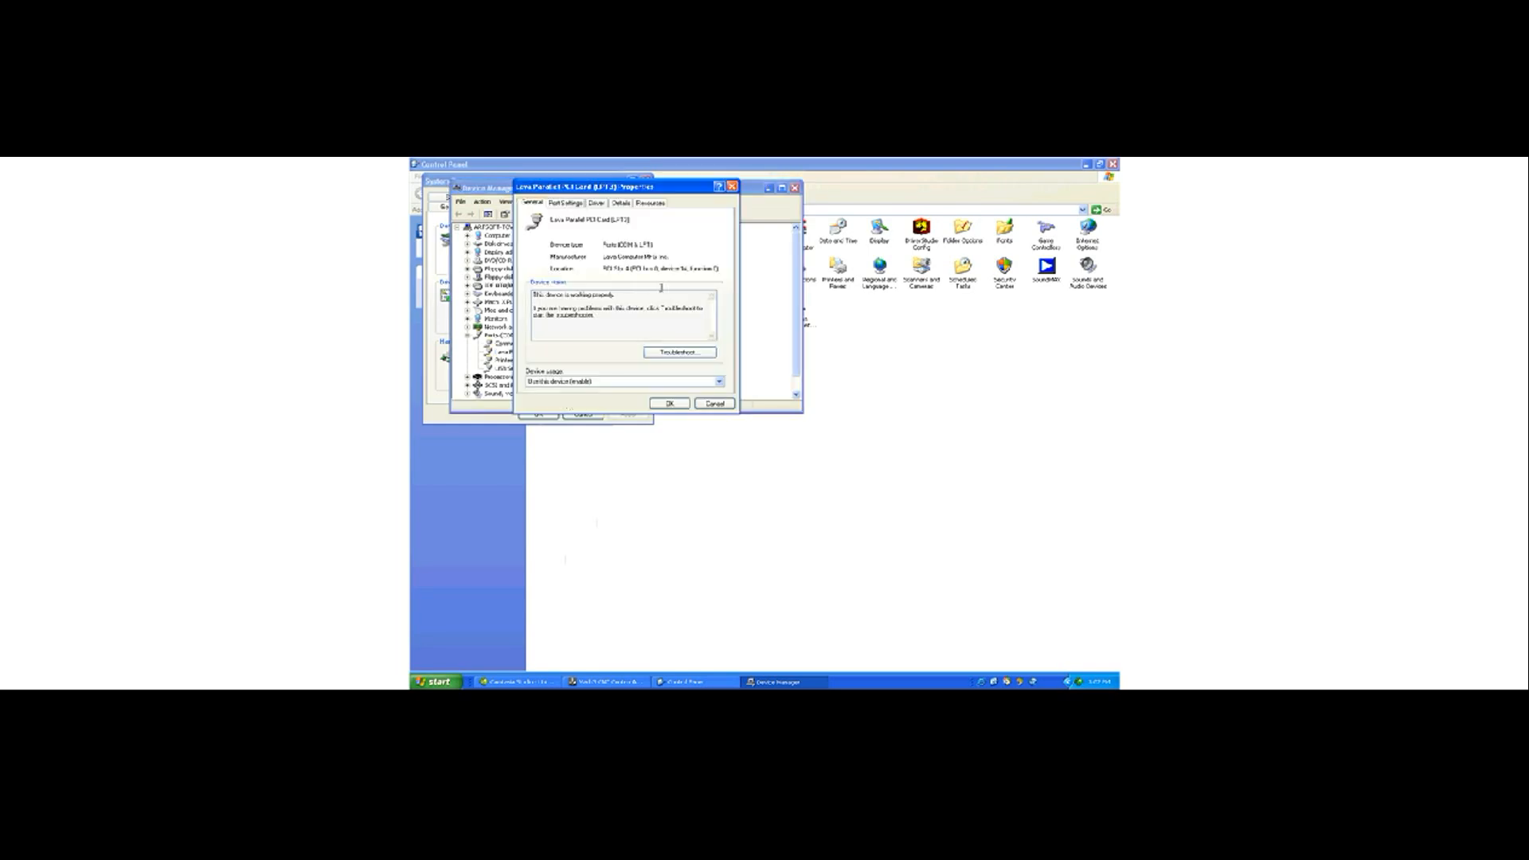
{"action": "left_click", "coordinate": [650, 204]}
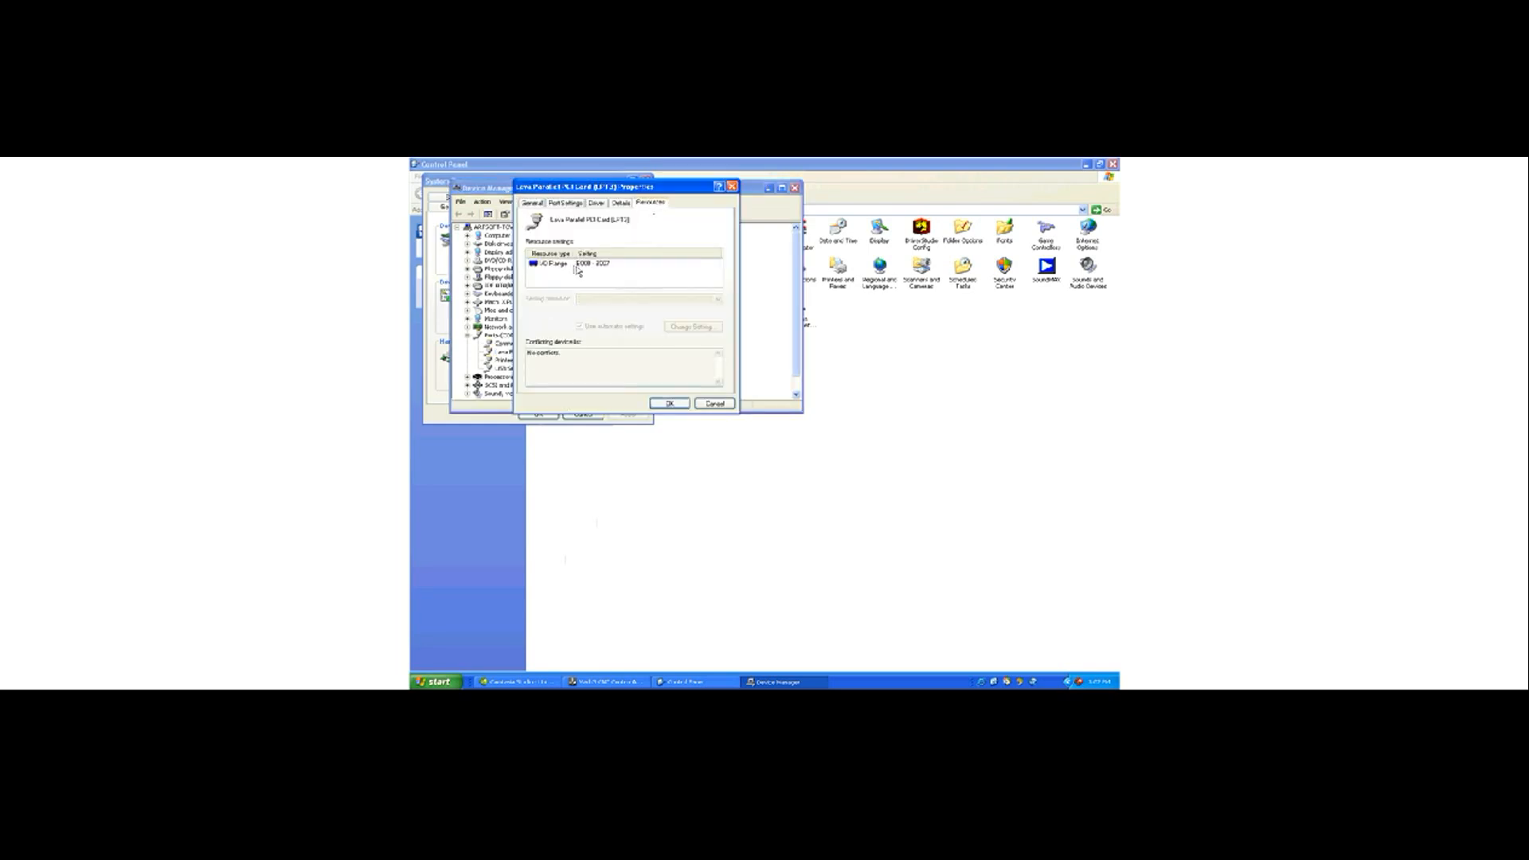
{"action": "left_click", "coordinate": [673, 404]}
{"action": "left_click", "coordinate": [795, 188]}
{"action": "left_click", "coordinate": [646, 182]}
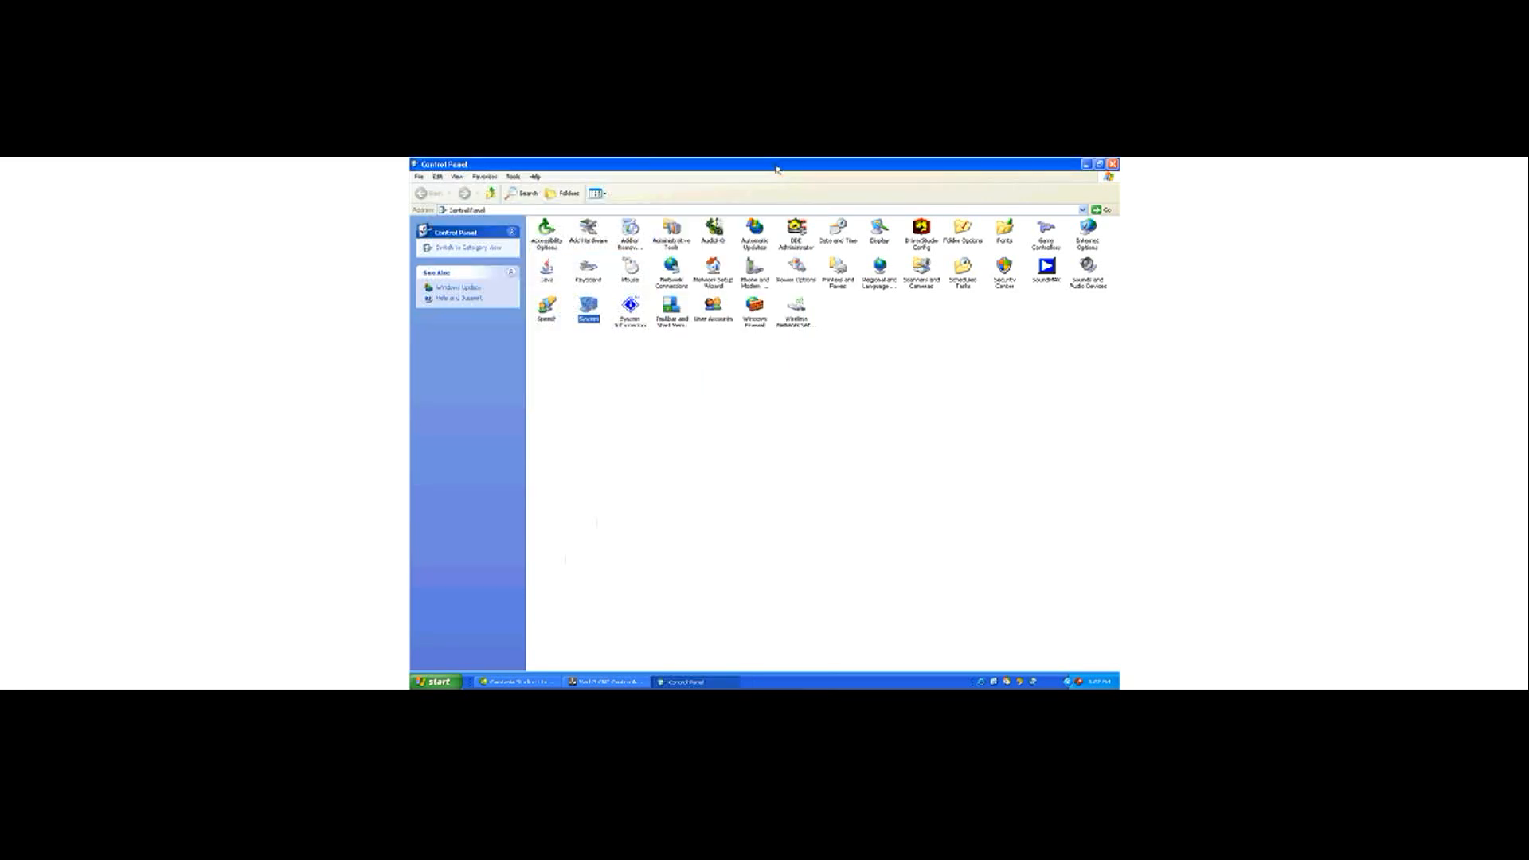
{"action": "left_click", "coordinate": [1112, 165]}
Enable Port #2 in the engine configuration, enter its port address, and apply the change.
{"action": "left_click", "coordinate": [692, 365]}
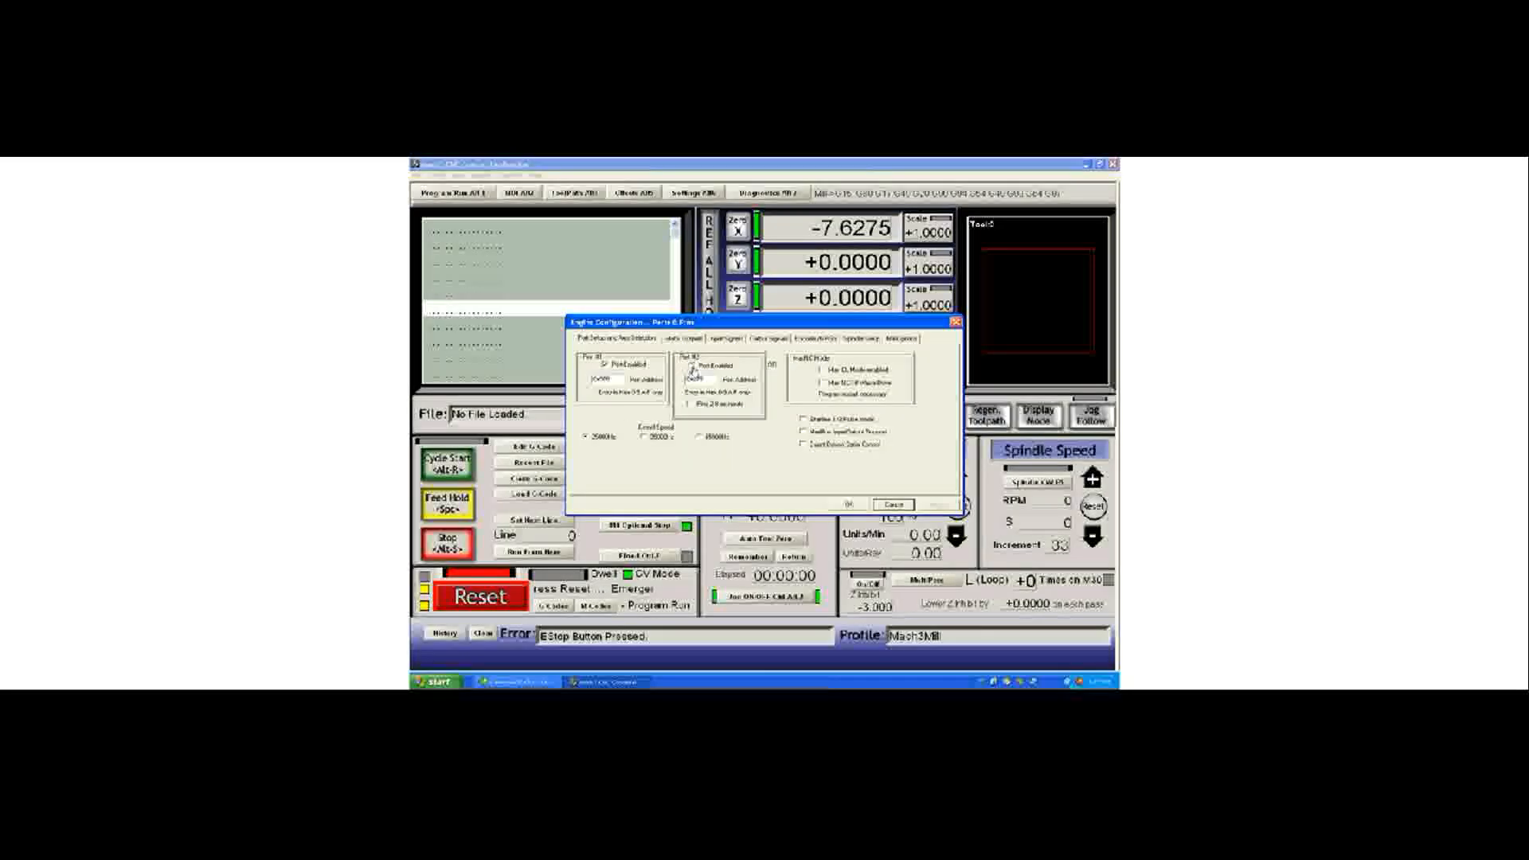
{"action": "double_click", "coordinate": [710, 380]}
{"action": "type", "text": "0"}
{"action": "left_click", "coordinate": [939, 508]}
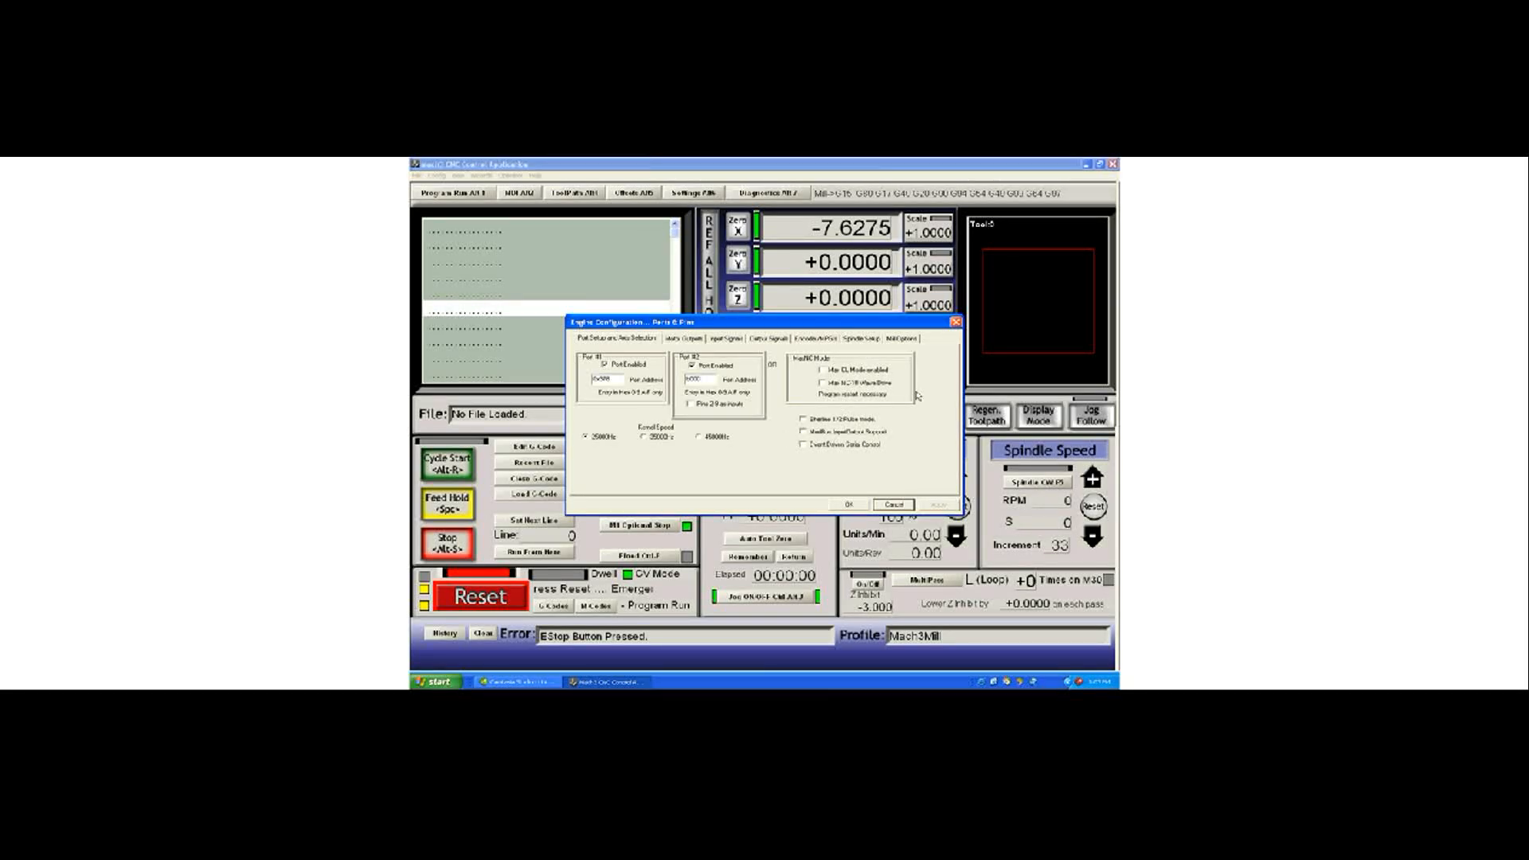
Try the MaxNC mode options and the Sherline 1/2 Pulse mode option, switching each on and back off.
{"action": "left_click", "coordinate": [843, 382]}
{"action": "left_click", "coordinate": [843, 370]}
{"action": "left_click", "coordinate": [832, 385]}
{"action": "left_click", "coordinate": [863, 371]}
{"action": "left_click", "coordinate": [811, 420]}
{"action": "left_click", "coordinate": [803, 420]}
Disable the Spindle in the motor outputs, leaving the X axis enabled, and apply the change.
{"action": "left_click", "coordinate": [690, 339]}
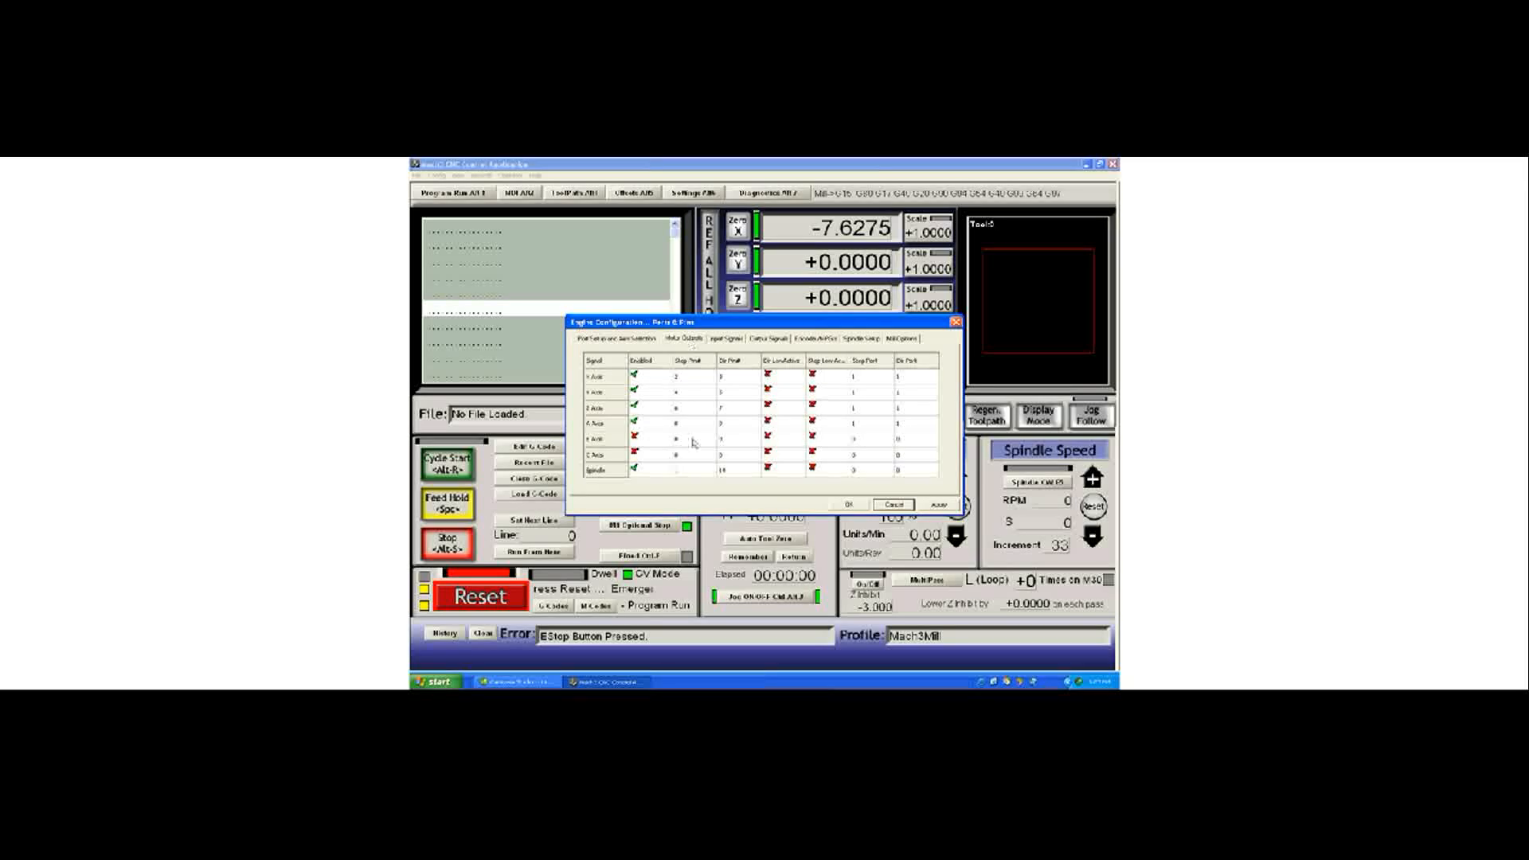
{"action": "left_click", "coordinate": [635, 375]}
{"action": "left_click", "coordinate": [636, 374]}
{"action": "left_click", "coordinate": [644, 472]}
{"action": "left_click", "coordinate": [939, 506]}
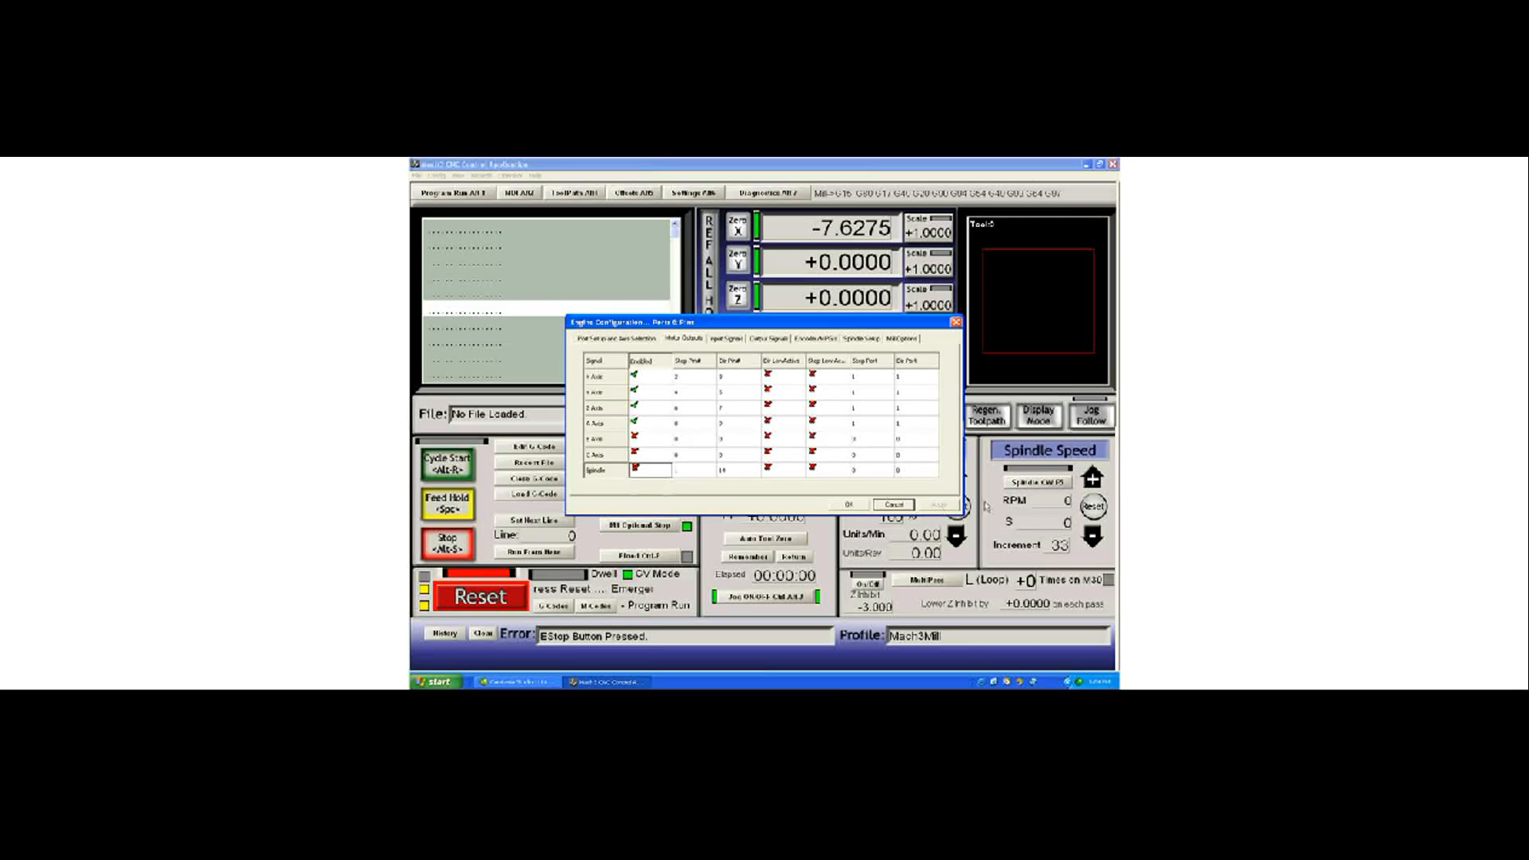
Examine the step and direction pin assignments of the X, Y, Z and A axes in the motor outputs.
{"action": "left_click", "coordinate": [693, 377]}
{"action": "left_click", "coordinate": [738, 379]}
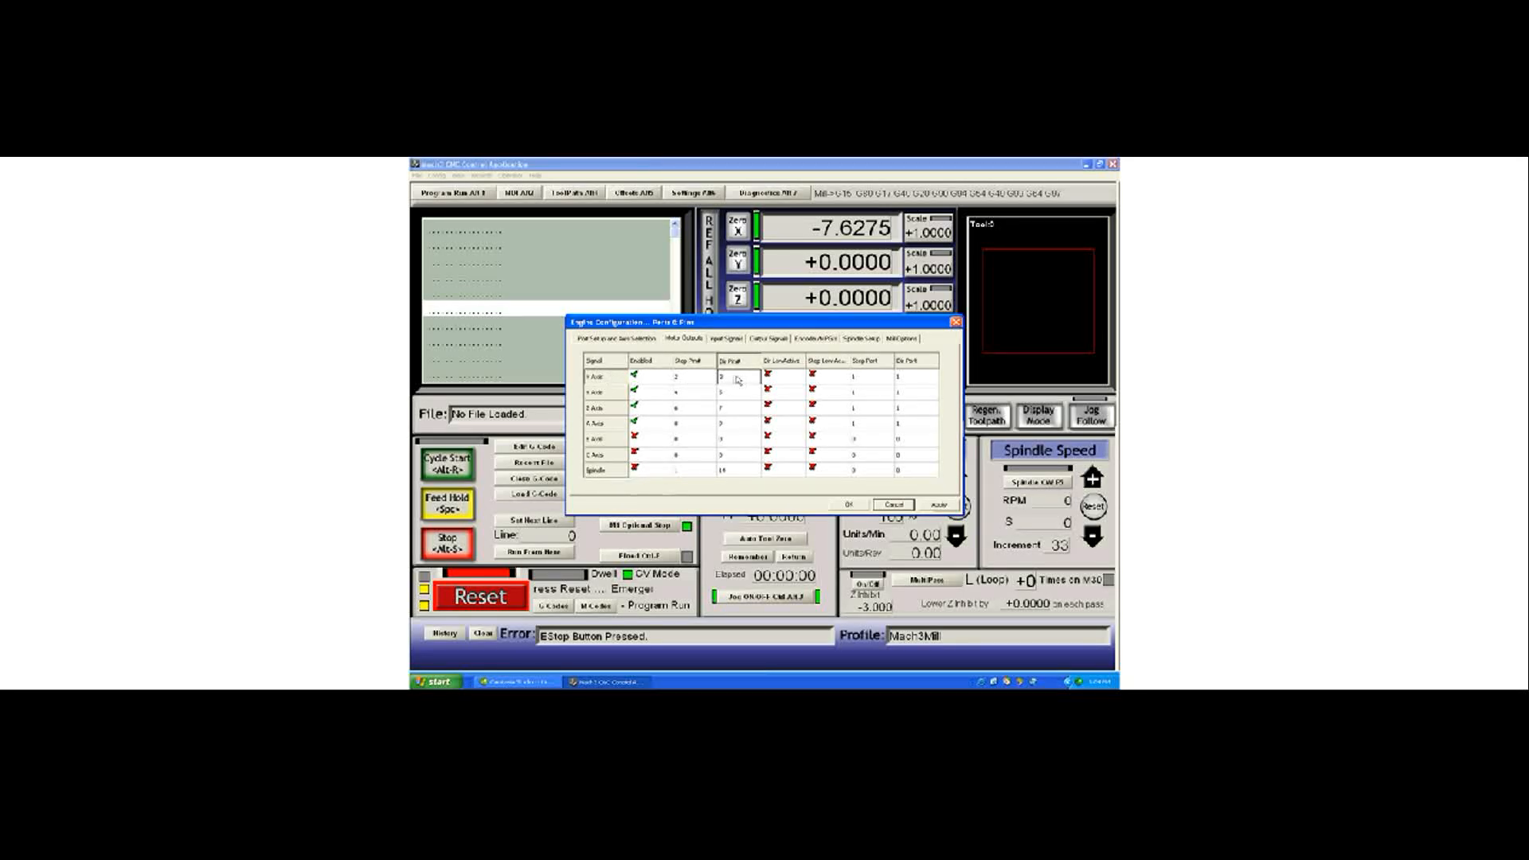
{"action": "left_click", "coordinate": [701, 378]}
{"action": "left_click", "coordinate": [731, 381]}
{"action": "left_click", "coordinate": [698, 394]}
{"action": "left_click", "coordinate": [726, 408]}
{"action": "left_click", "coordinate": [695, 412]}
{"action": "left_click", "coordinate": [693, 424]}
{"action": "left_click", "coordinate": [729, 426]}
{"action": "left_click", "coordinate": [683, 380]}
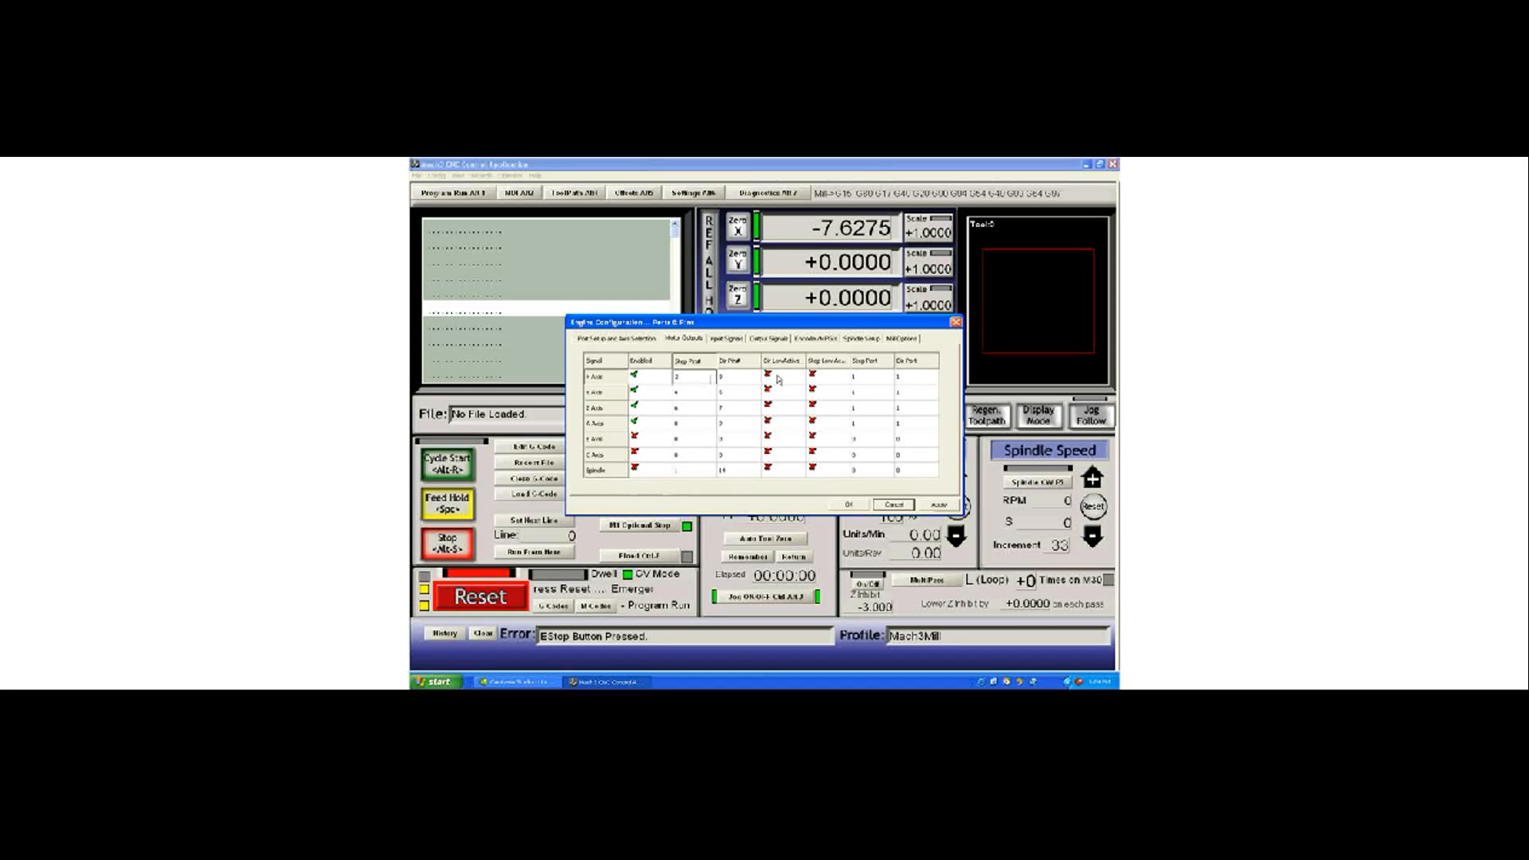
Examine the step port and direction port assignments of the X, Y, Z and A axes.
{"action": "left_click", "coordinate": [868, 376]}
{"action": "left_click", "coordinate": [906, 379]}
{"action": "left_click", "coordinate": [905, 392]}
{"action": "left_click", "coordinate": [880, 395]}
{"action": "left_click", "coordinate": [881, 407]}
{"action": "left_click", "coordinate": [910, 411]}
{"action": "left_click", "coordinate": [909, 425]}
{"action": "left_click", "coordinate": [869, 424]}
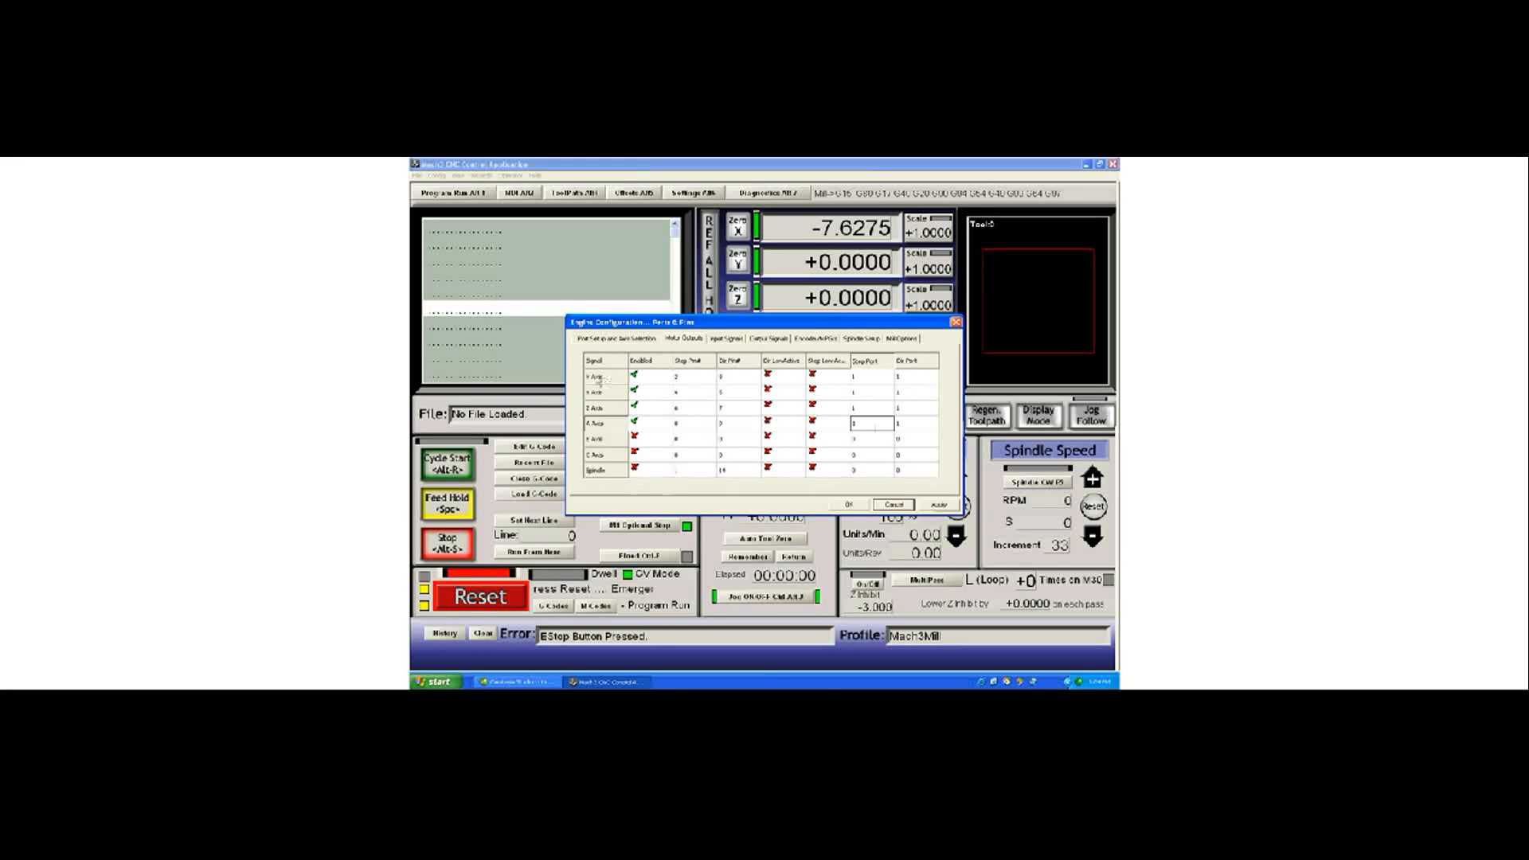
Try the active-low direction setting on the X and Y axis motor outputs, switch both back off, and apply.
{"action": "left_click", "coordinate": [785, 376]}
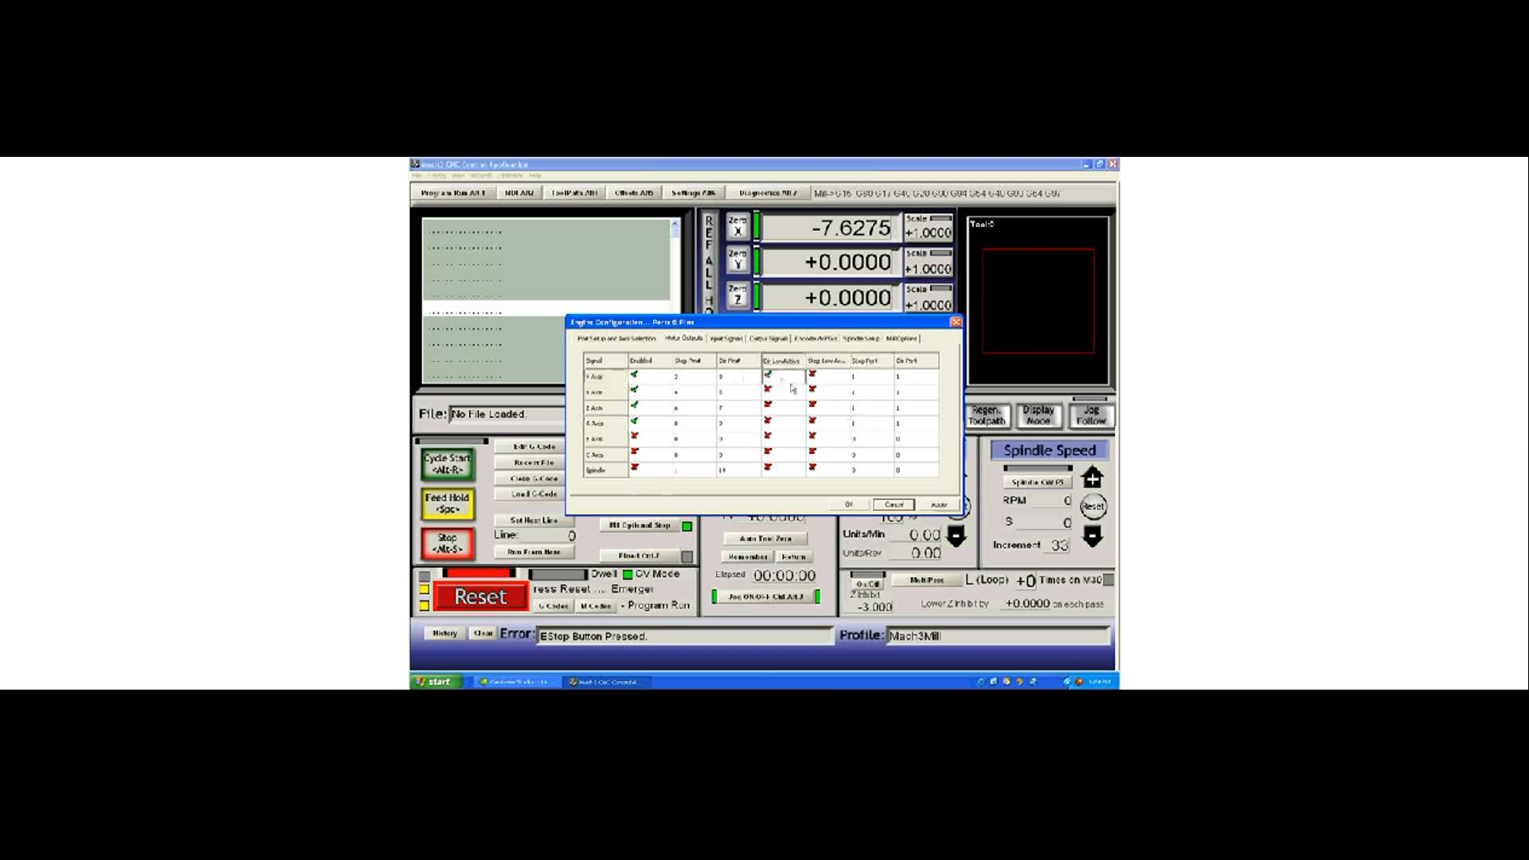
{"action": "left_click", "coordinate": [783, 394]}
{"action": "left_click", "coordinate": [782, 379]}
{"action": "left_click", "coordinate": [783, 395]}
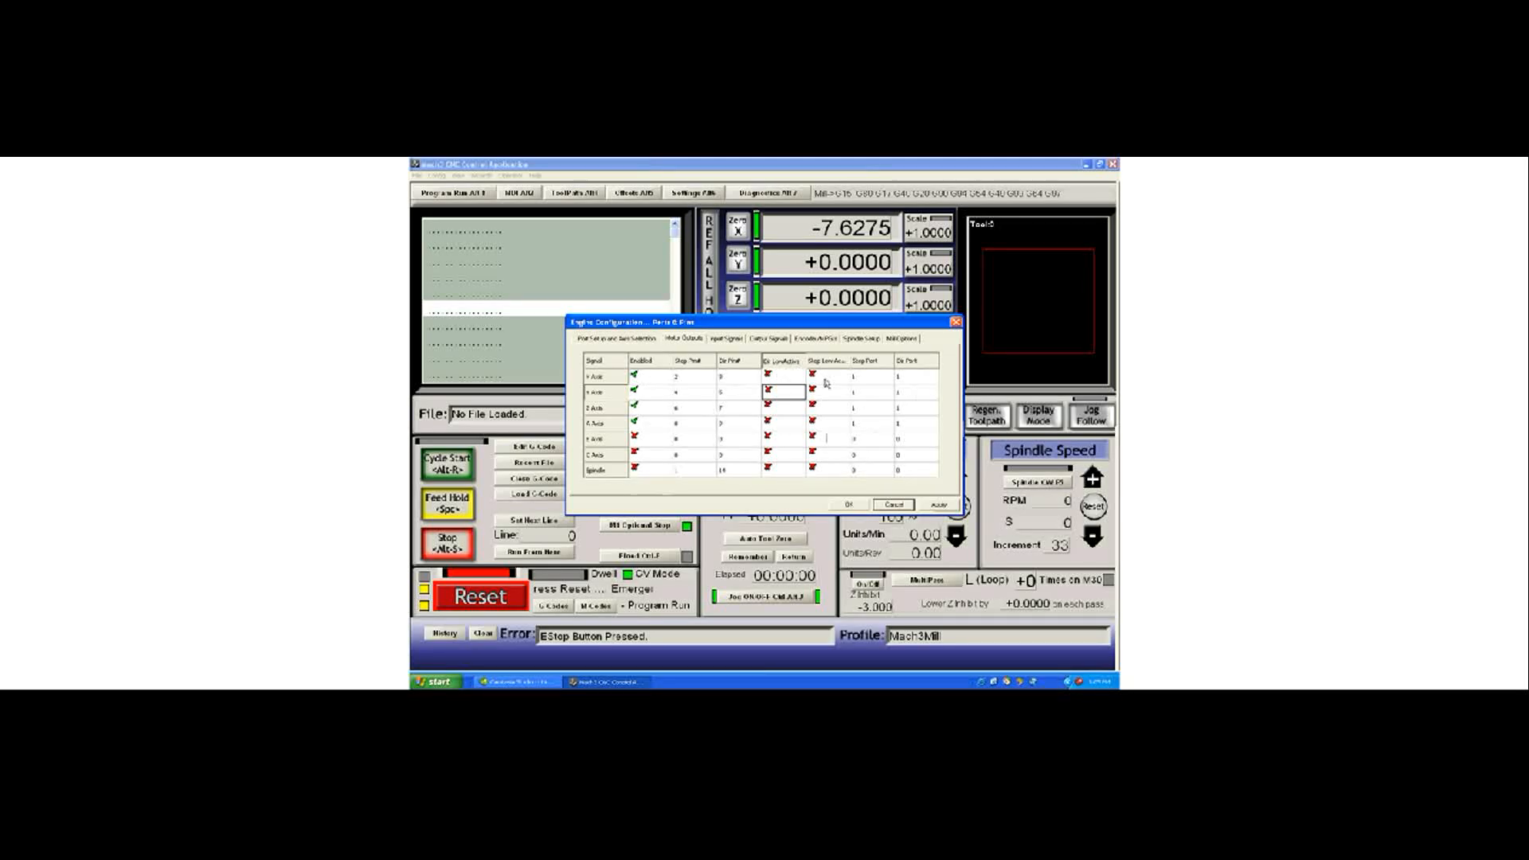
{"action": "left_click", "coordinate": [936, 507]}
Assign the EStop input signal to port 1, pin 15, and apply the change.
{"action": "left_click", "coordinate": [734, 340]}
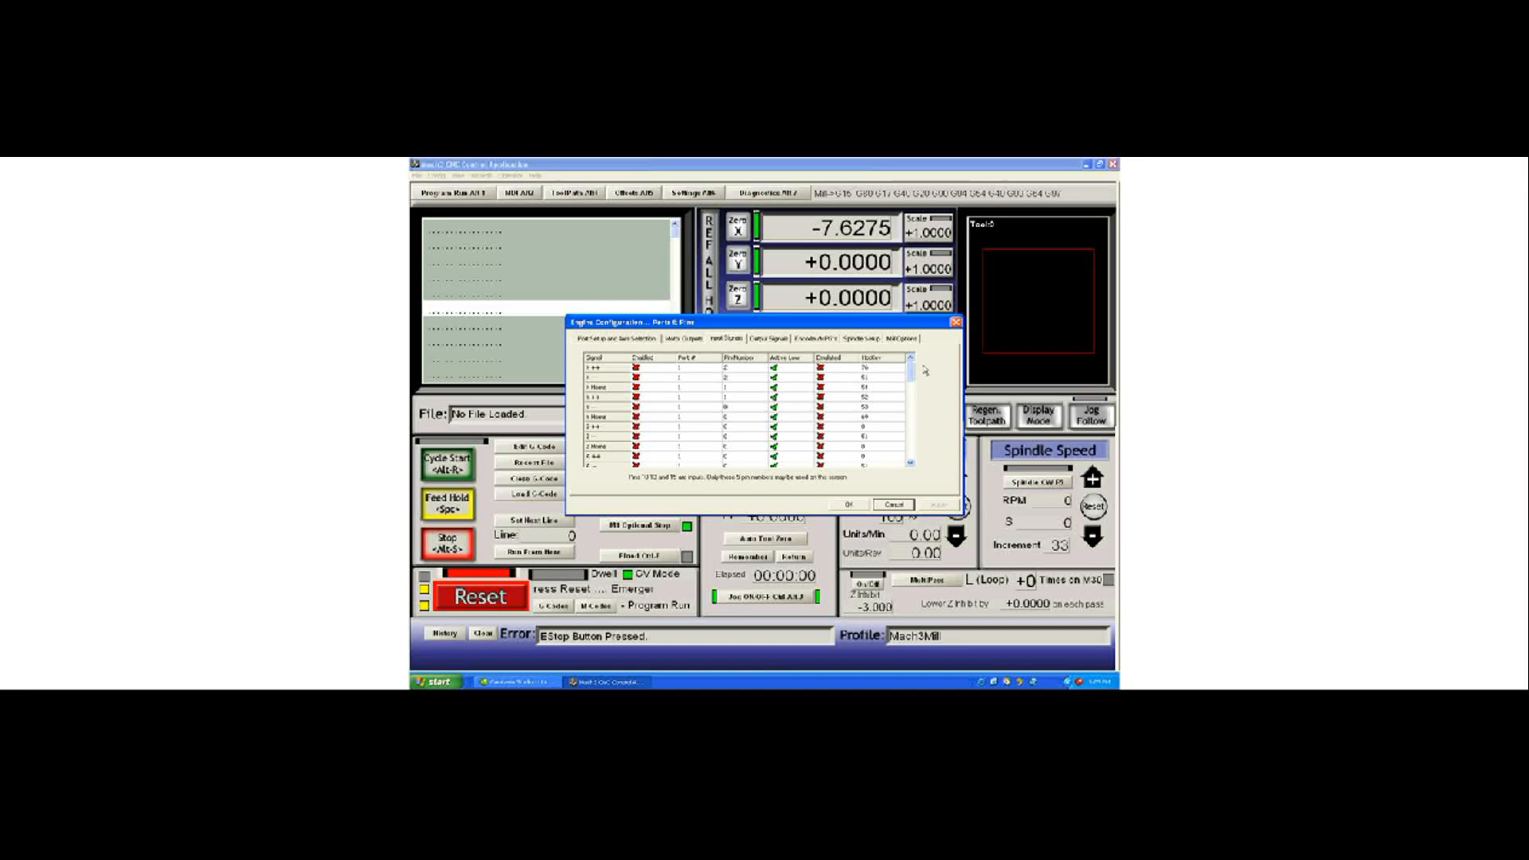
{"action": "left_click_drag", "start_coordinate": [913, 379], "coordinate": [913, 419]}
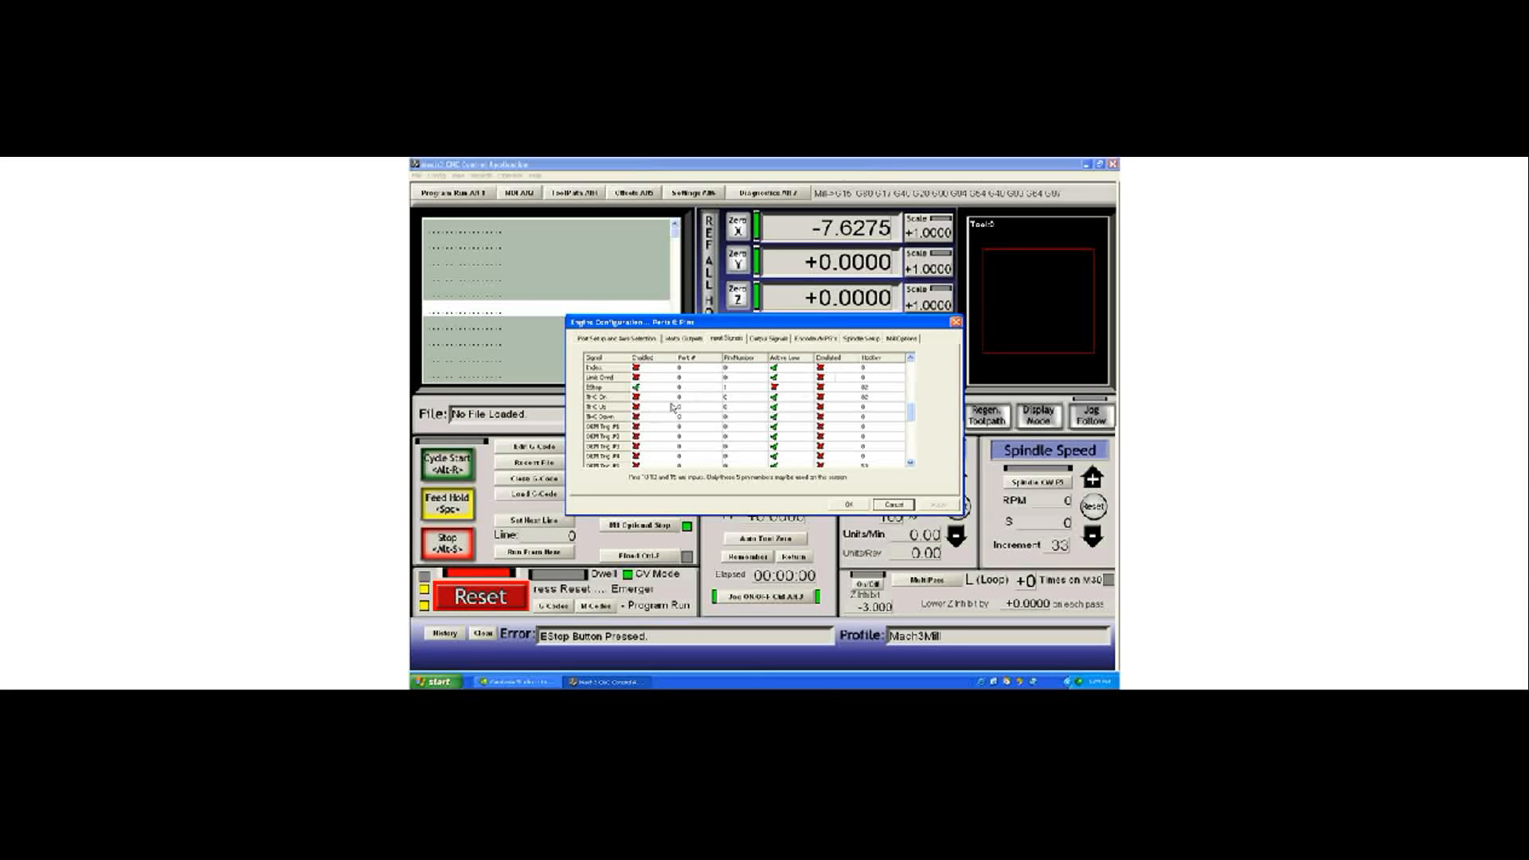
{"action": "left_click", "coordinate": [688, 388]}
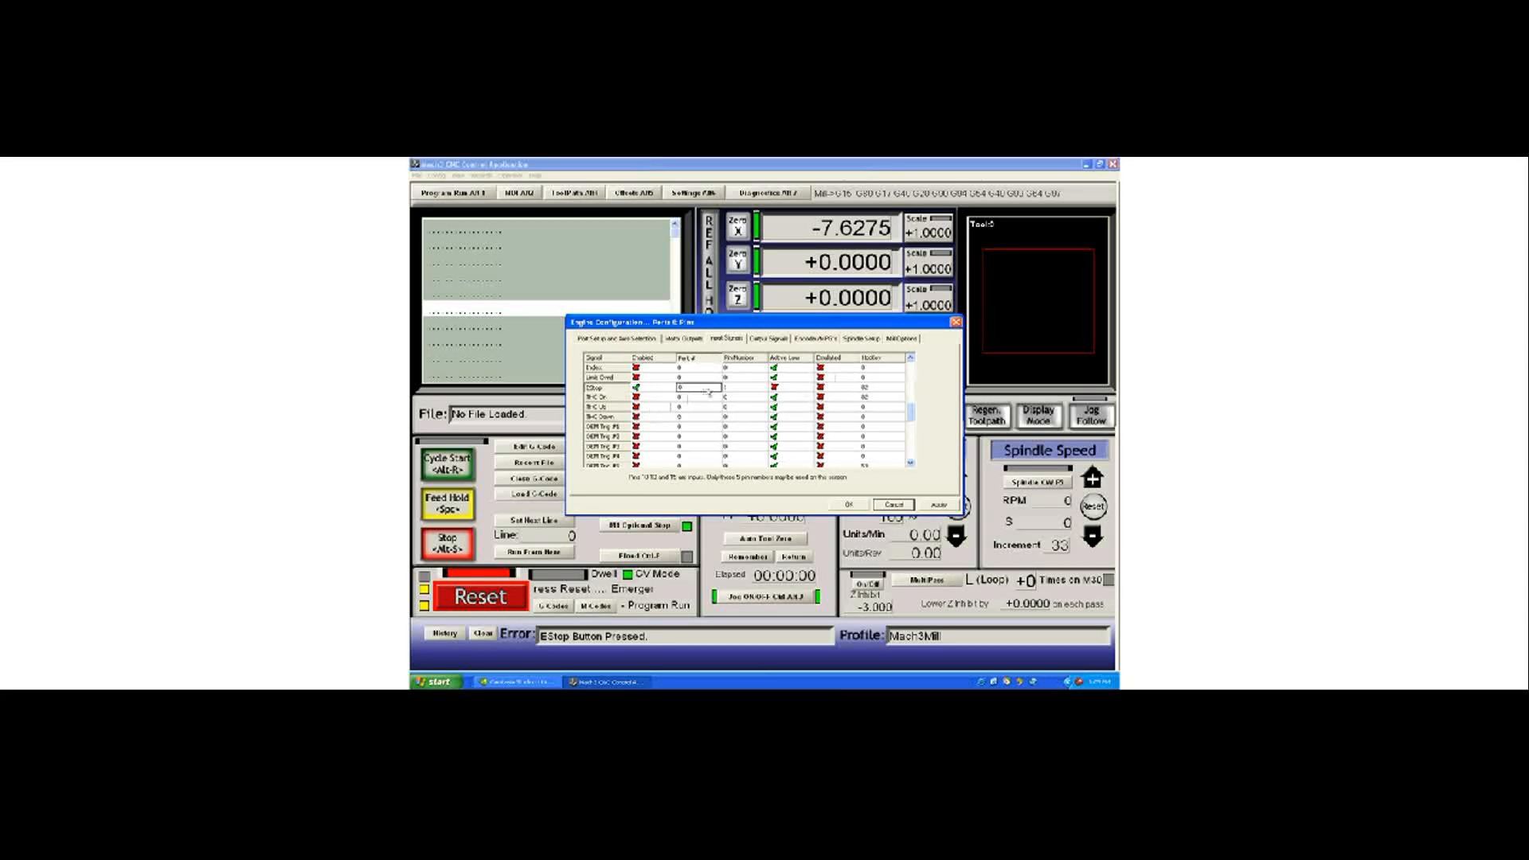
{"action": "type", "text": "1"}
{"action": "left_click", "coordinate": [737, 392]}
{"action": "type", "text": "107"}
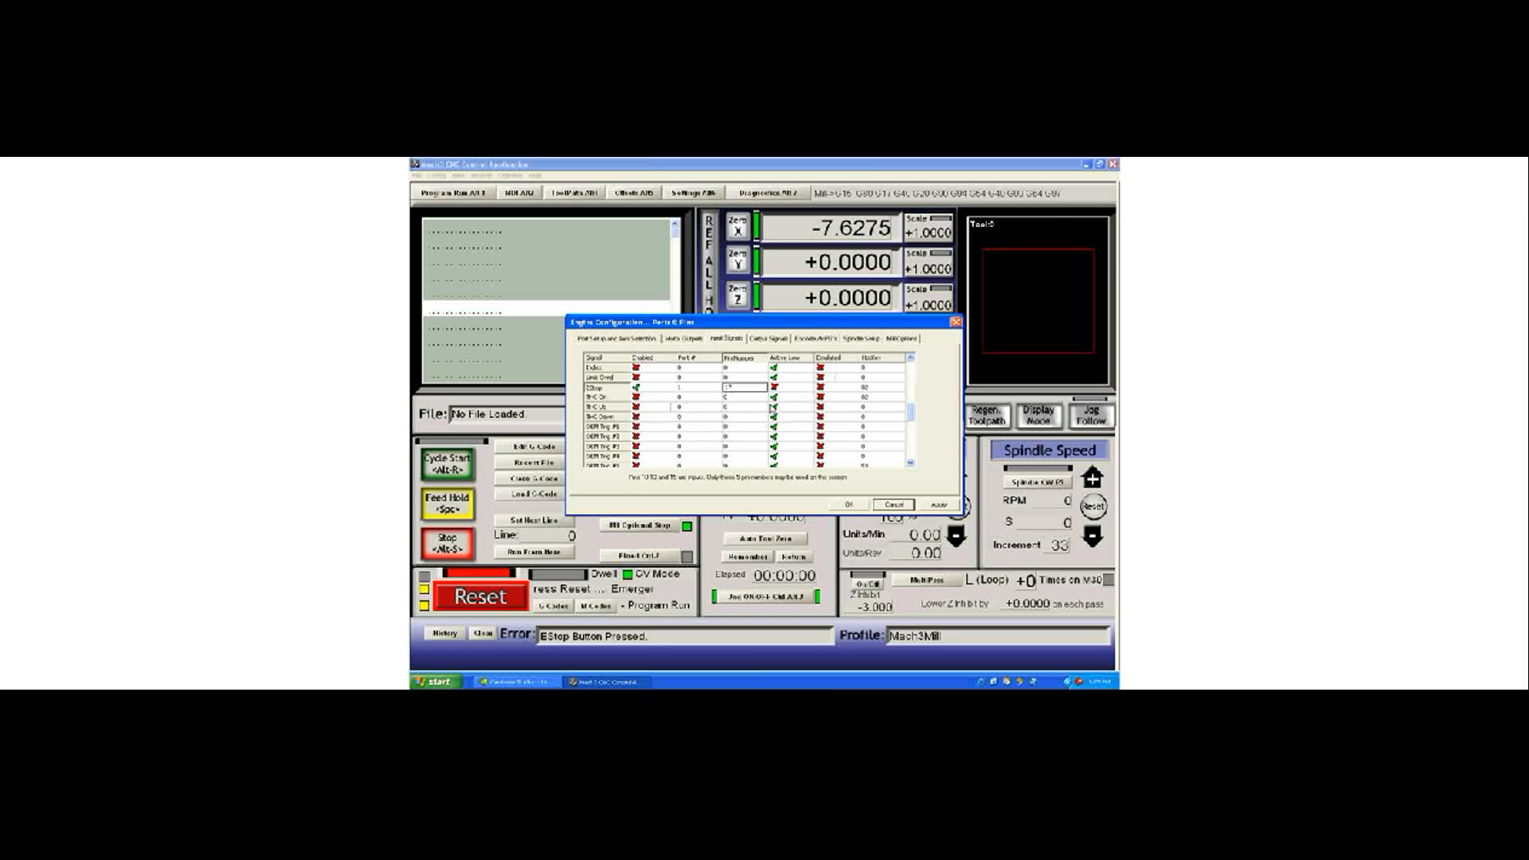
{"action": "type", "text": "15"}
{"action": "left_click", "coordinate": [940, 505]}
Disable parallel port 2, accept the ports and pins configuration, and try resetting the control.
{"action": "left_click", "coordinate": [687, 338]}
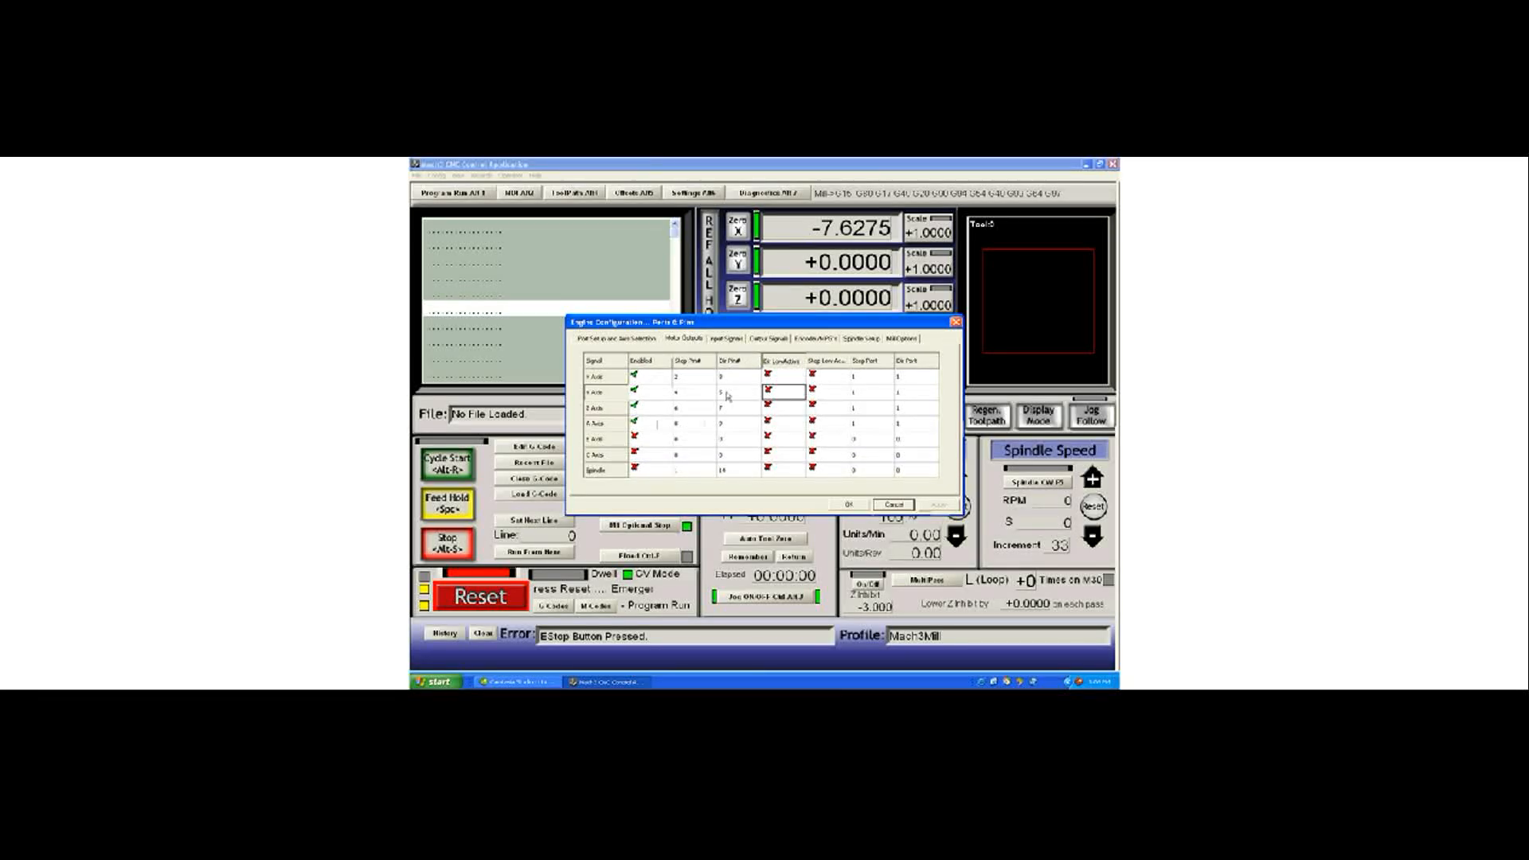
{"action": "left_click", "coordinate": [616, 339]}
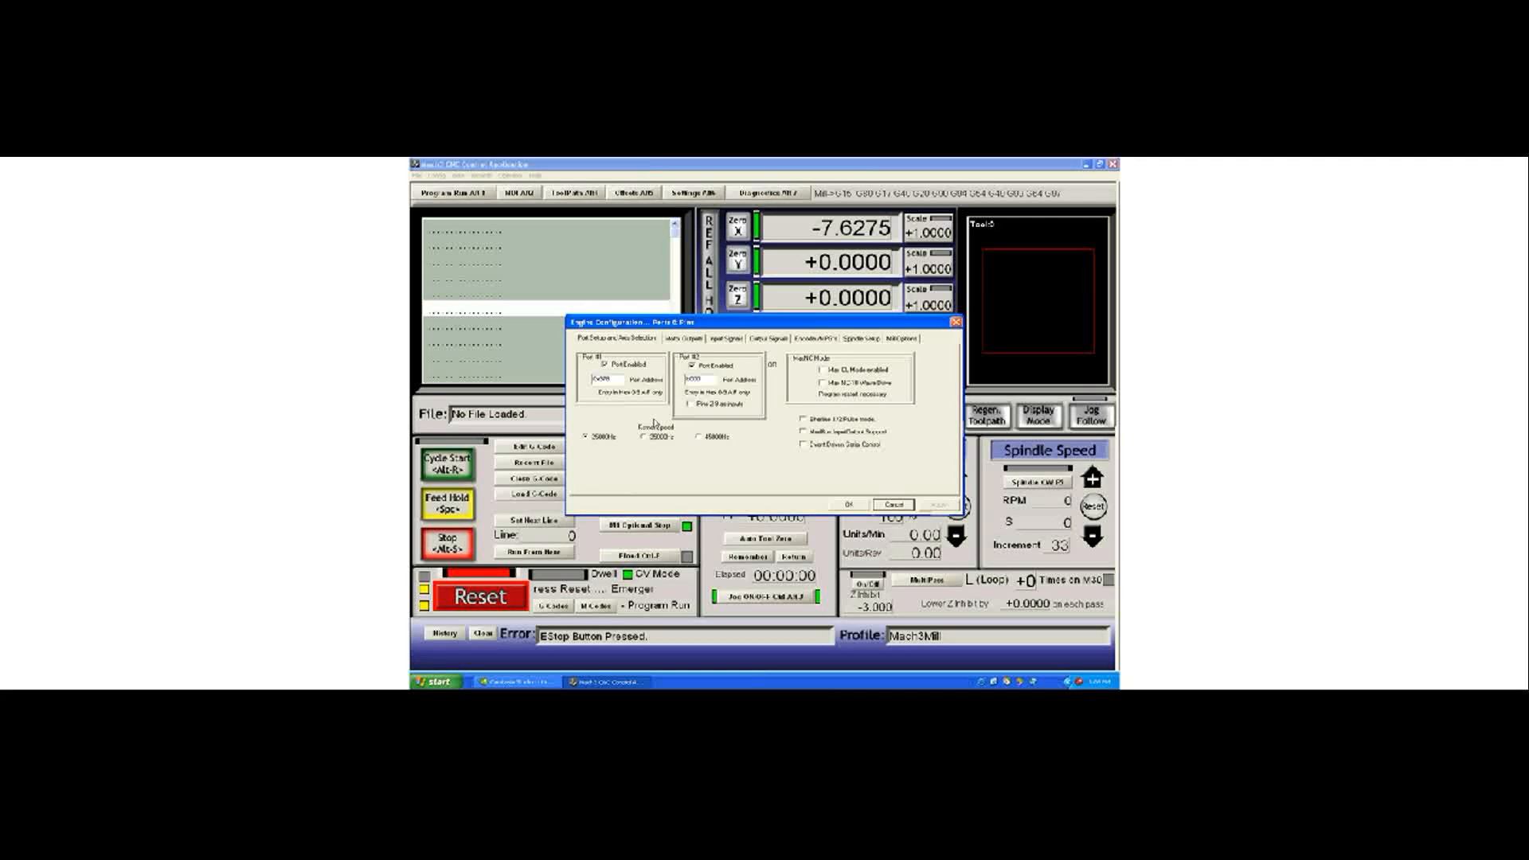
{"action": "left_click", "coordinate": [692, 365]}
{"action": "left_click", "coordinate": [849, 504]}
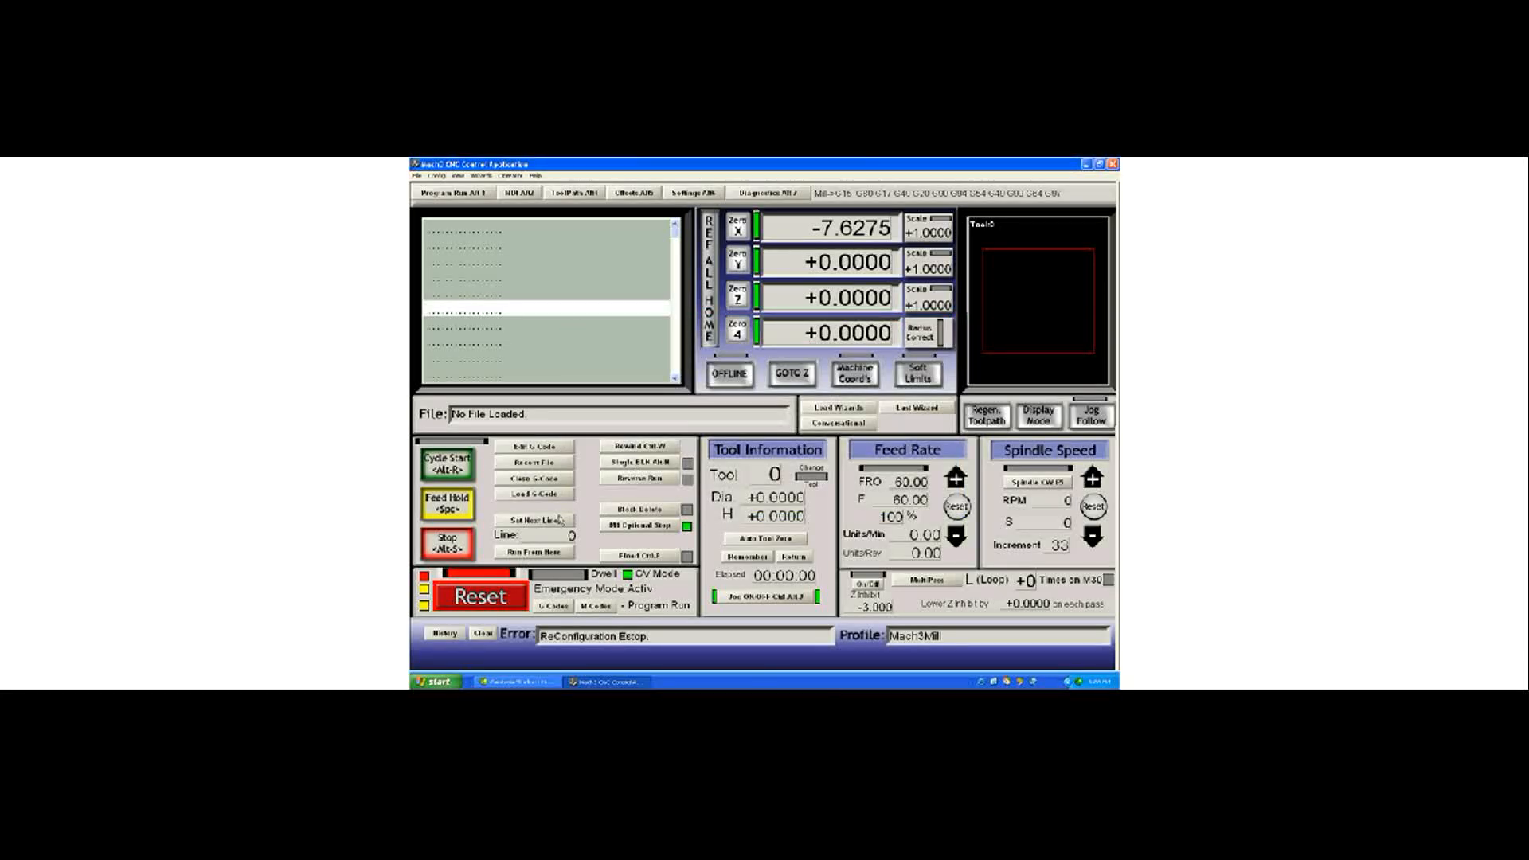
{"action": "left_click", "coordinate": [476, 597]}
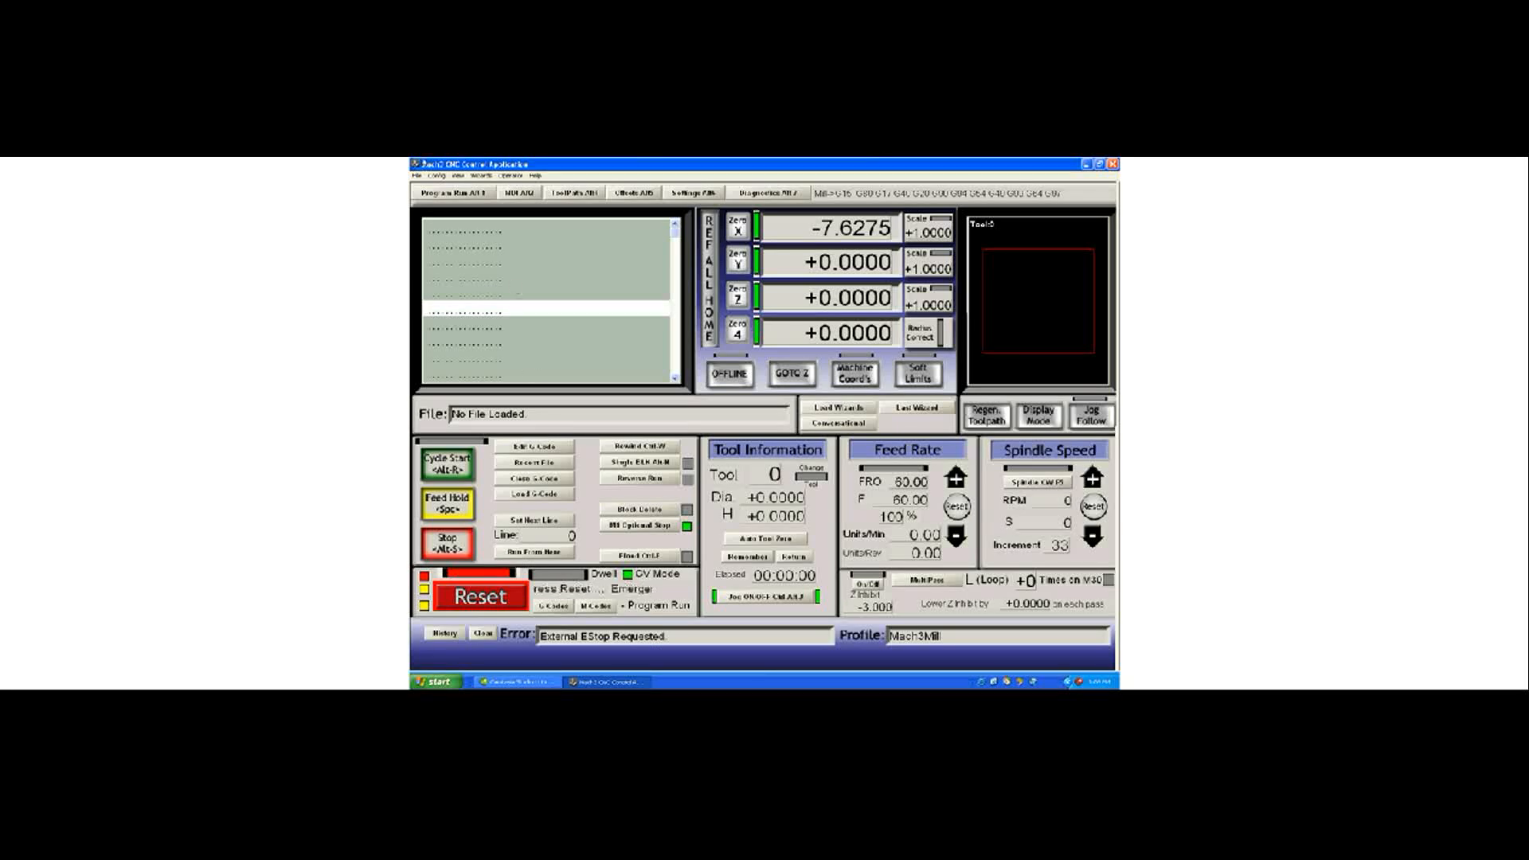
Set the EStop input signal to active low in the ports and pins configuration, and save the configuration.
{"action": "left_click", "coordinate": [436, 175]}
{"action": "left_click", "coordinate": [450, 195]}
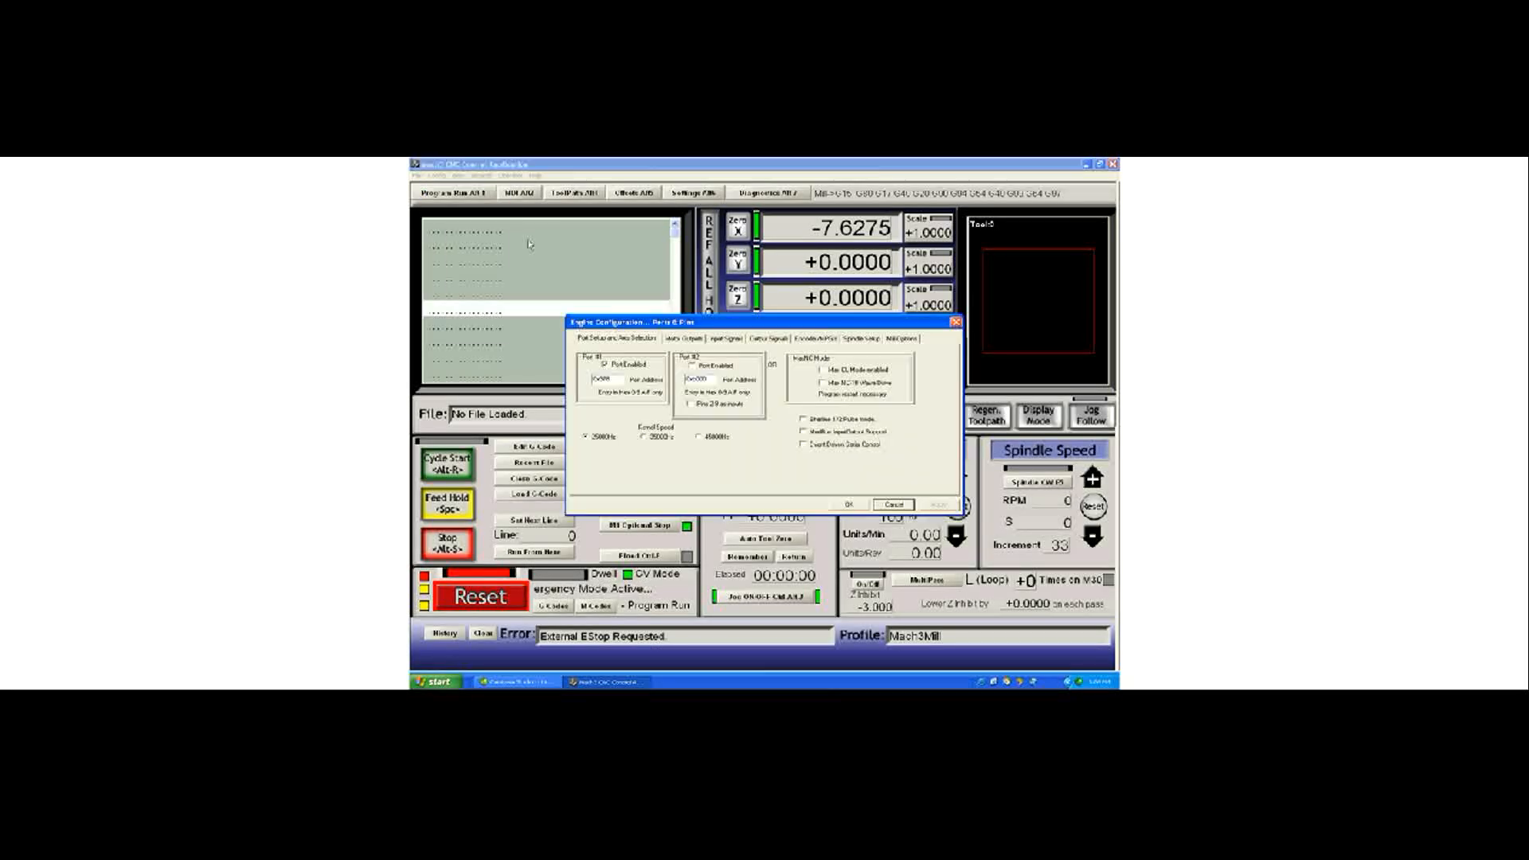
{"action": "left_click", "coordinate": [733, 339]}
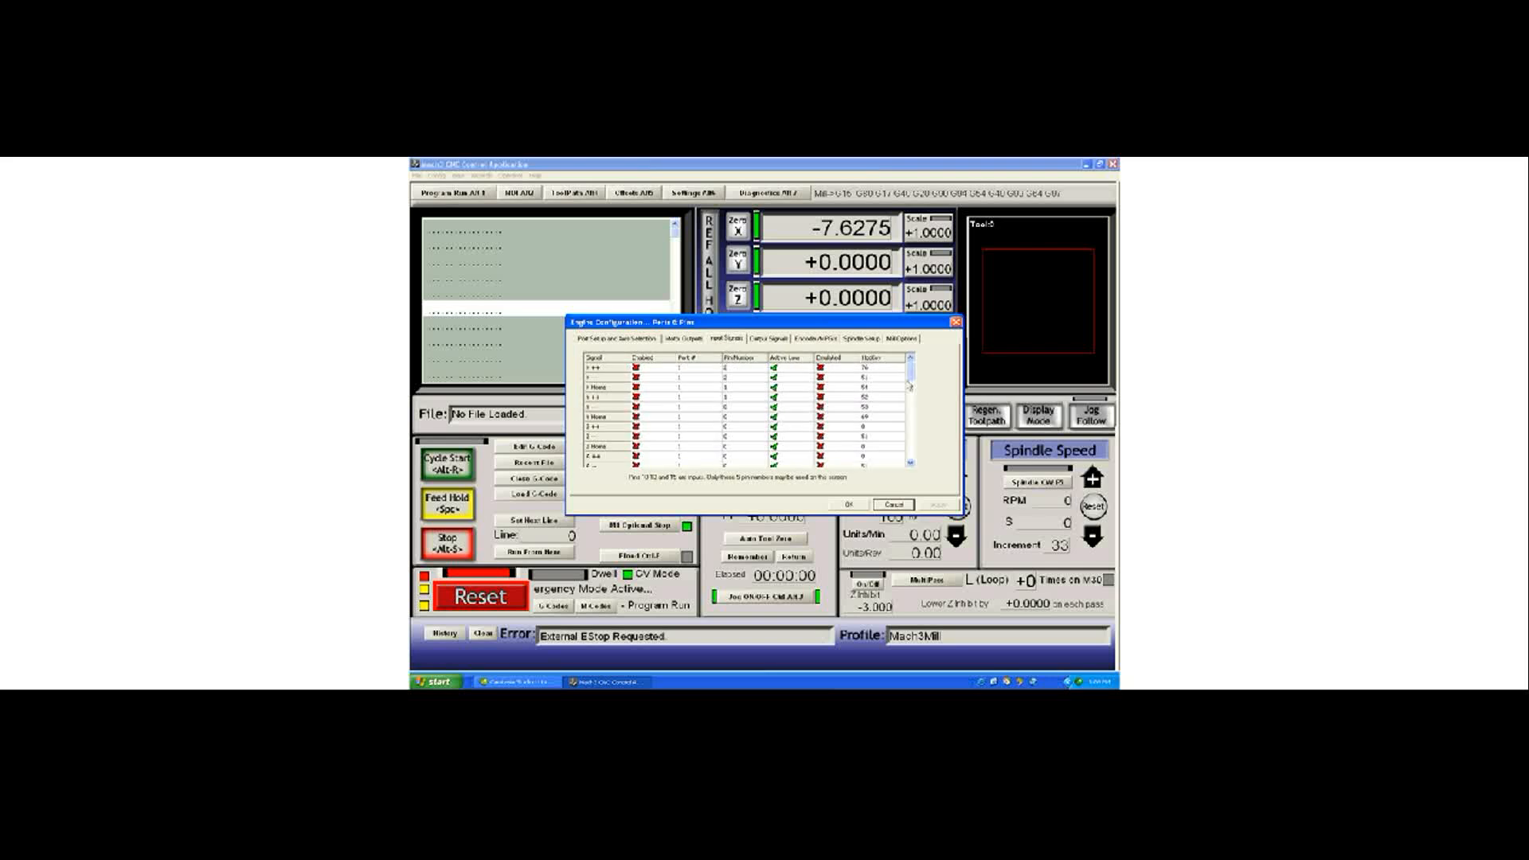
{"action": "left_click_drag", "start_coordinate": [912, 374], "coordinate": [908, 411]}
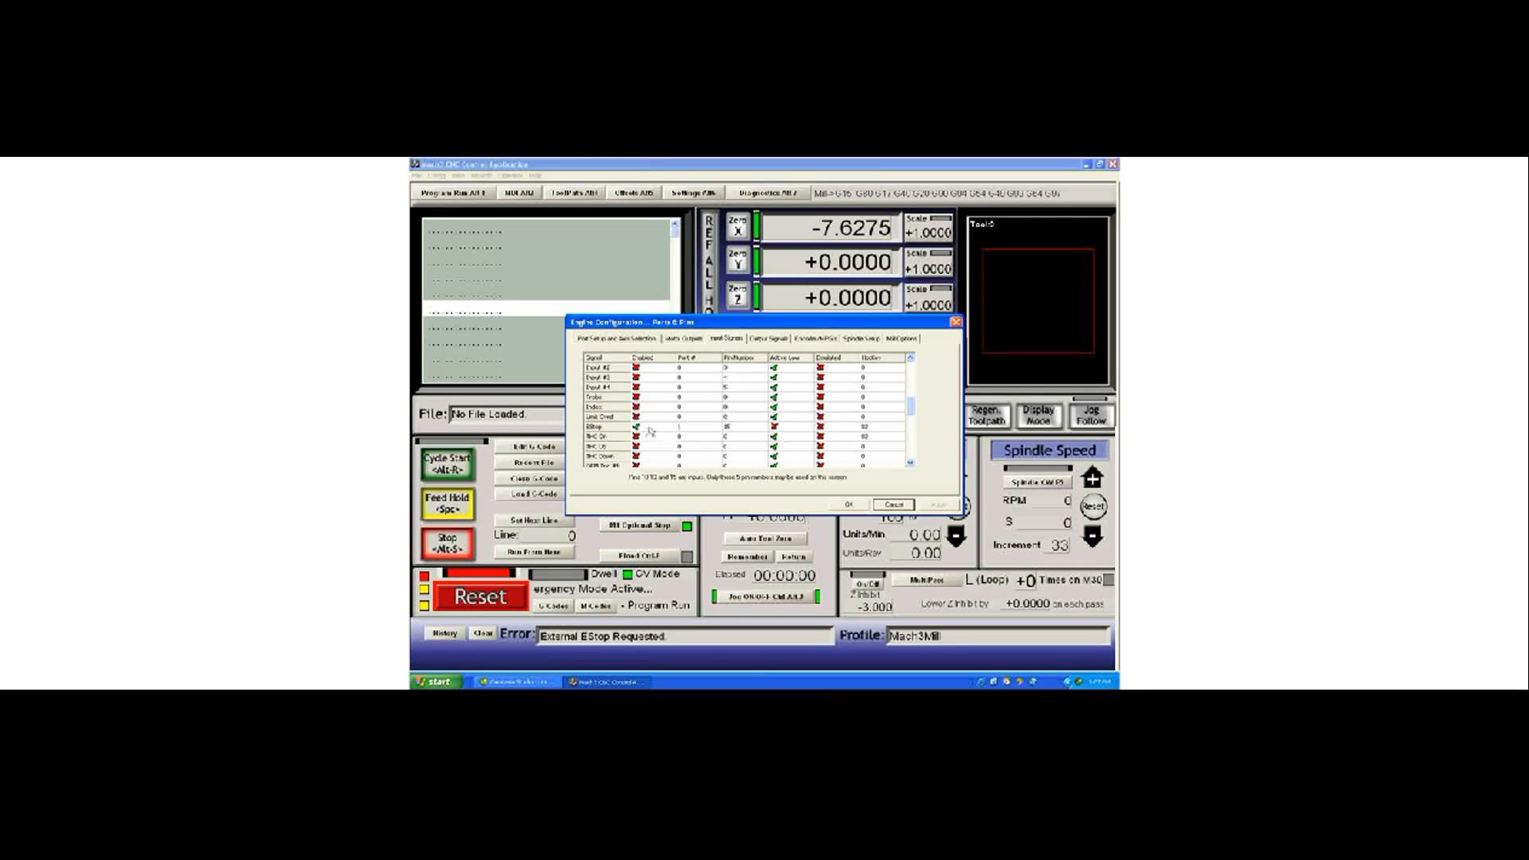
{"action": "left_click", "coordinate": [781, 431]}
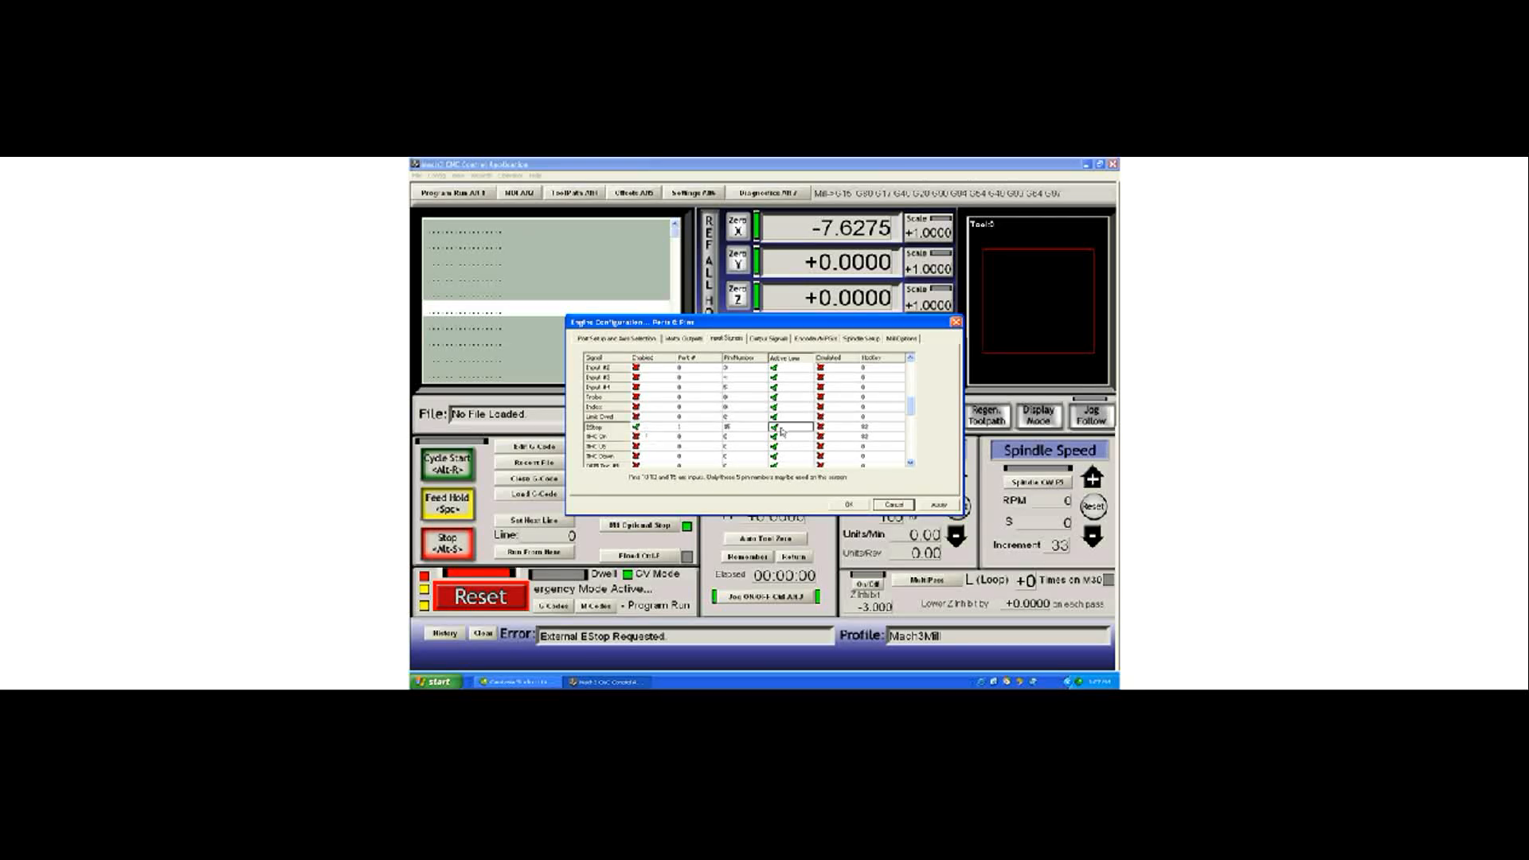
{"action": "left_click", "coordinate": [938, 506]}
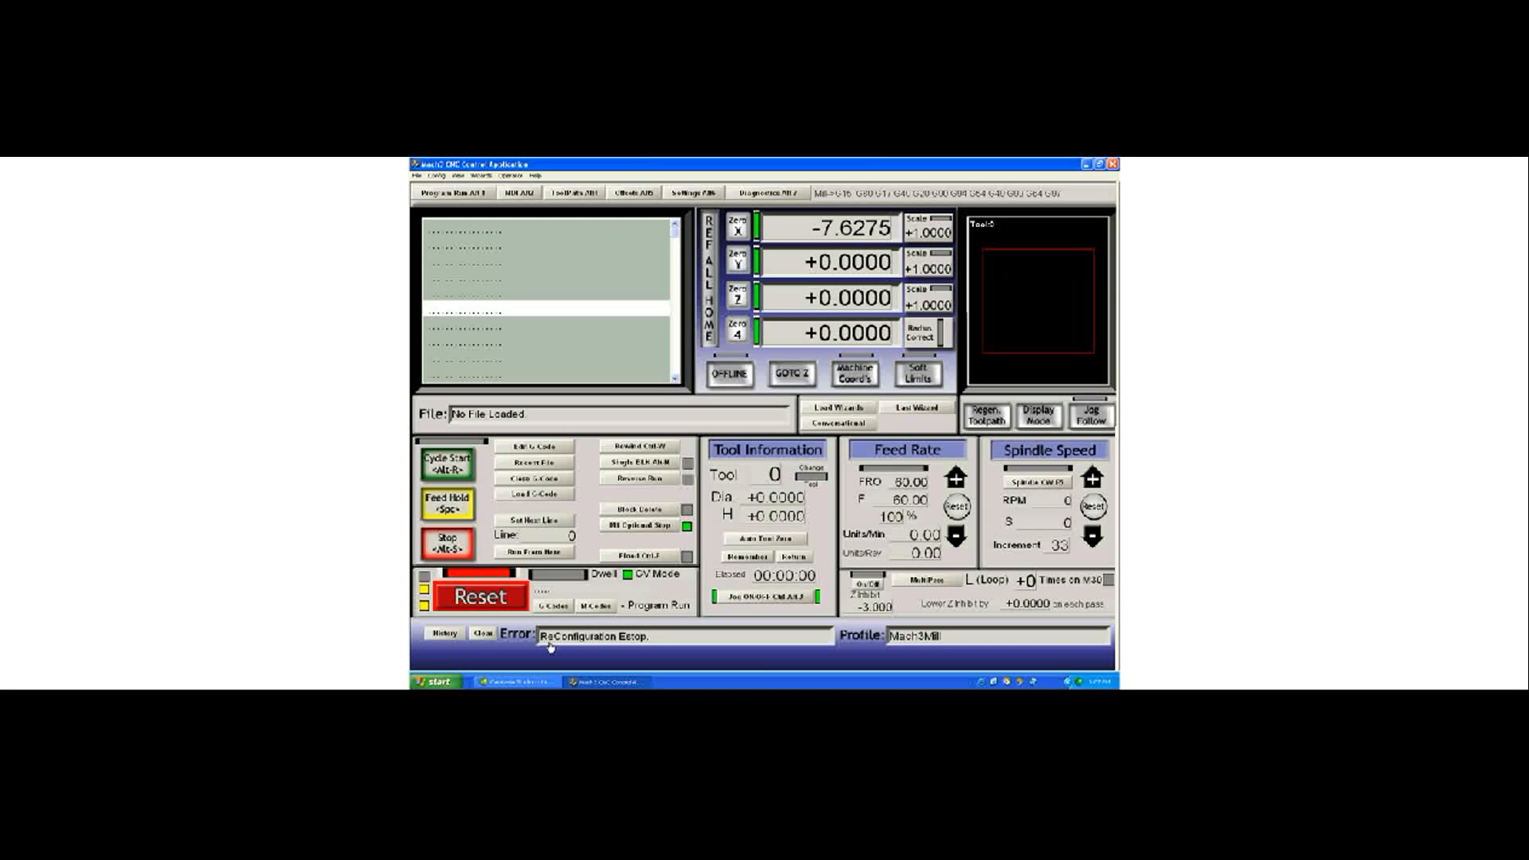
Reset the control out of emergency stop, check the input indicators in the diagnostics, and return to the program run screen.
{"action": "left_click", "coordinate": [484, 596]}
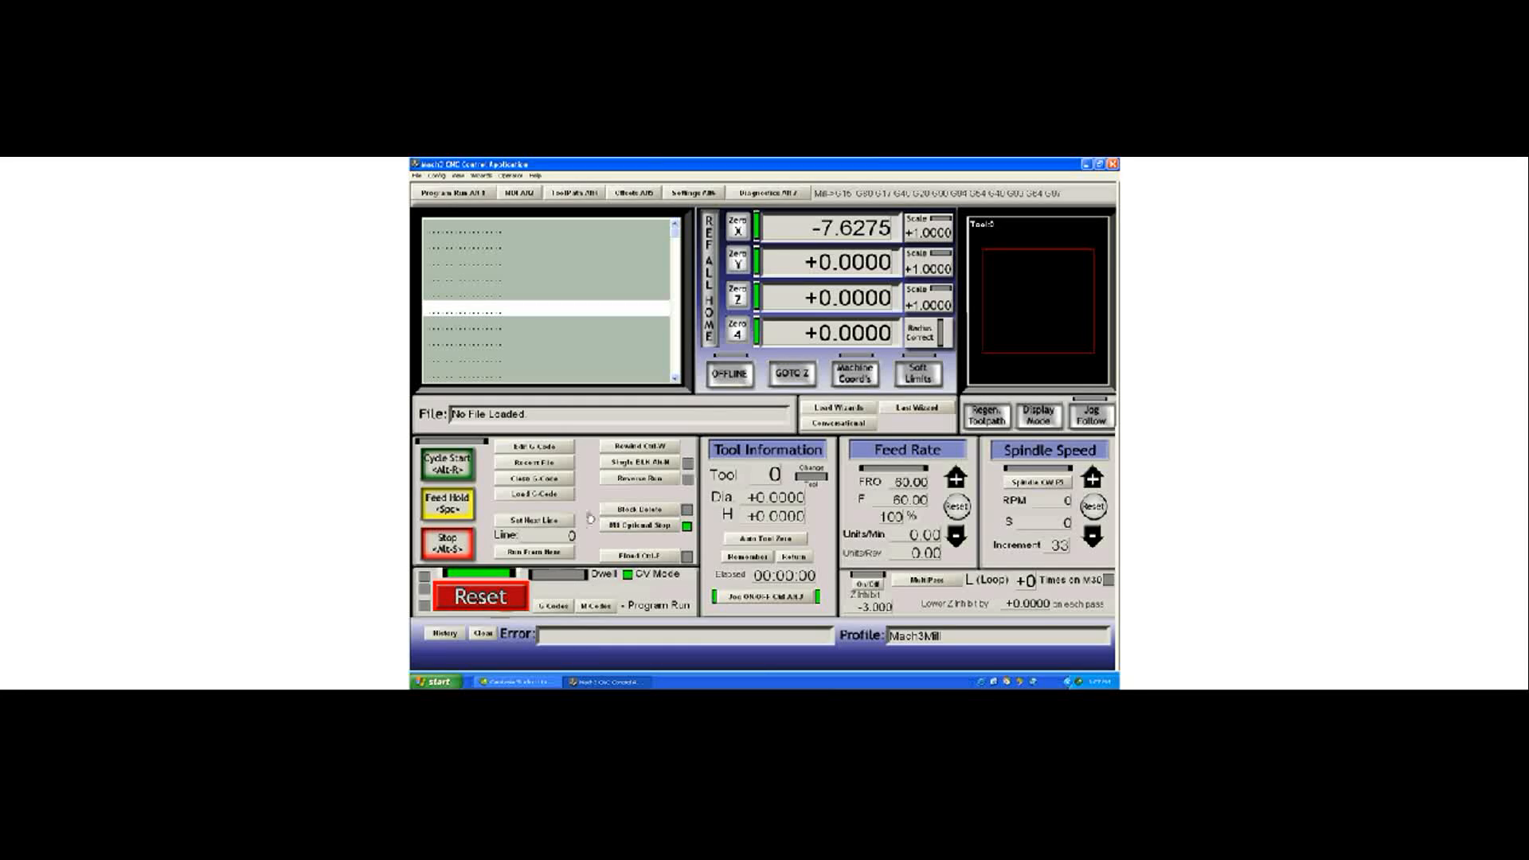
{"action": "left_click", "coordinate": [767, 193]}
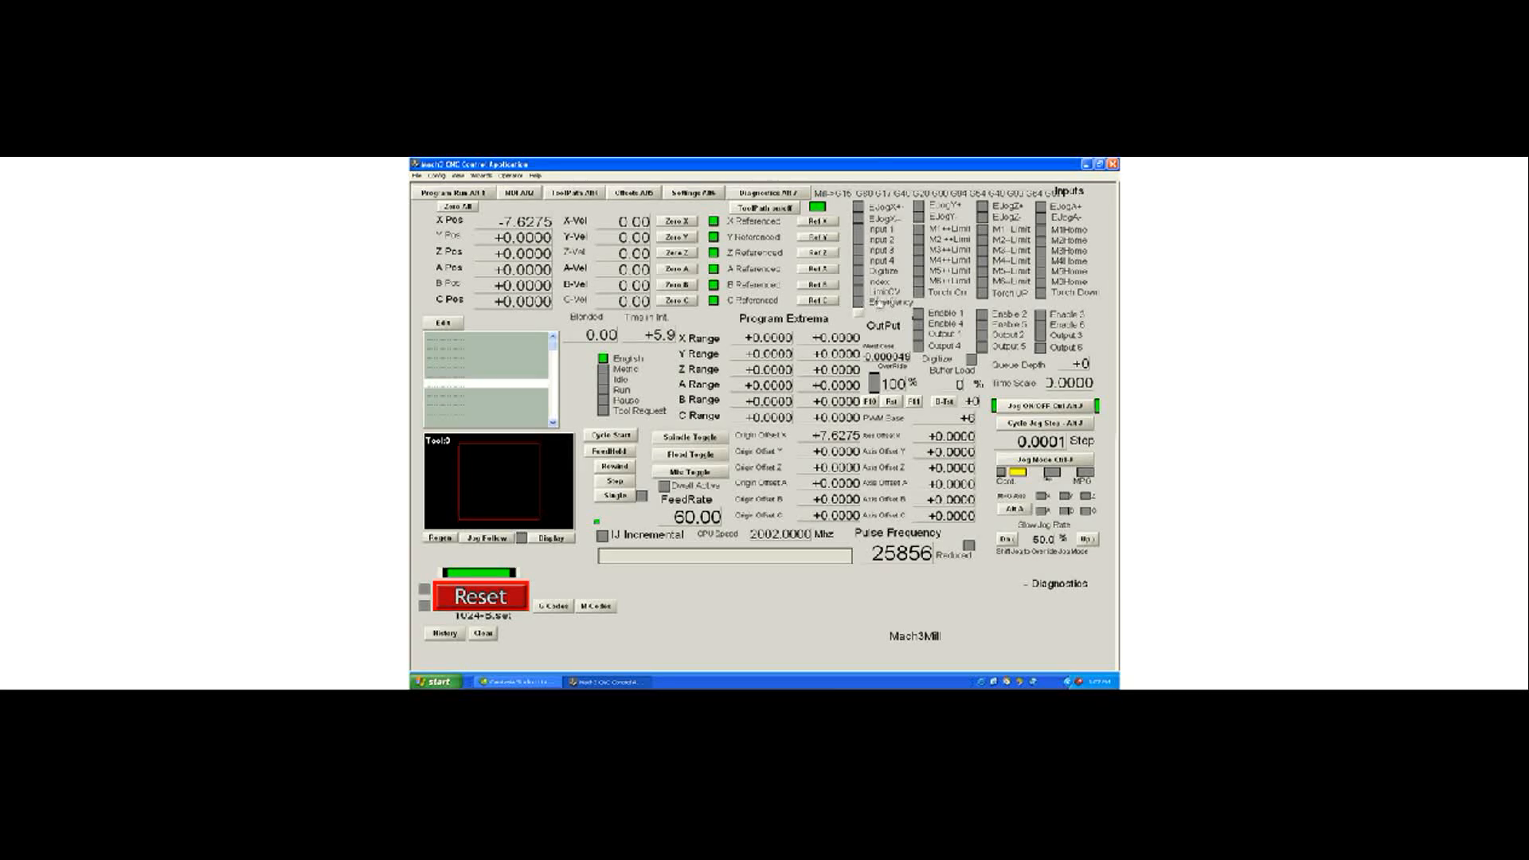
{"action": "left_click", "coordinate": [473, 196]}
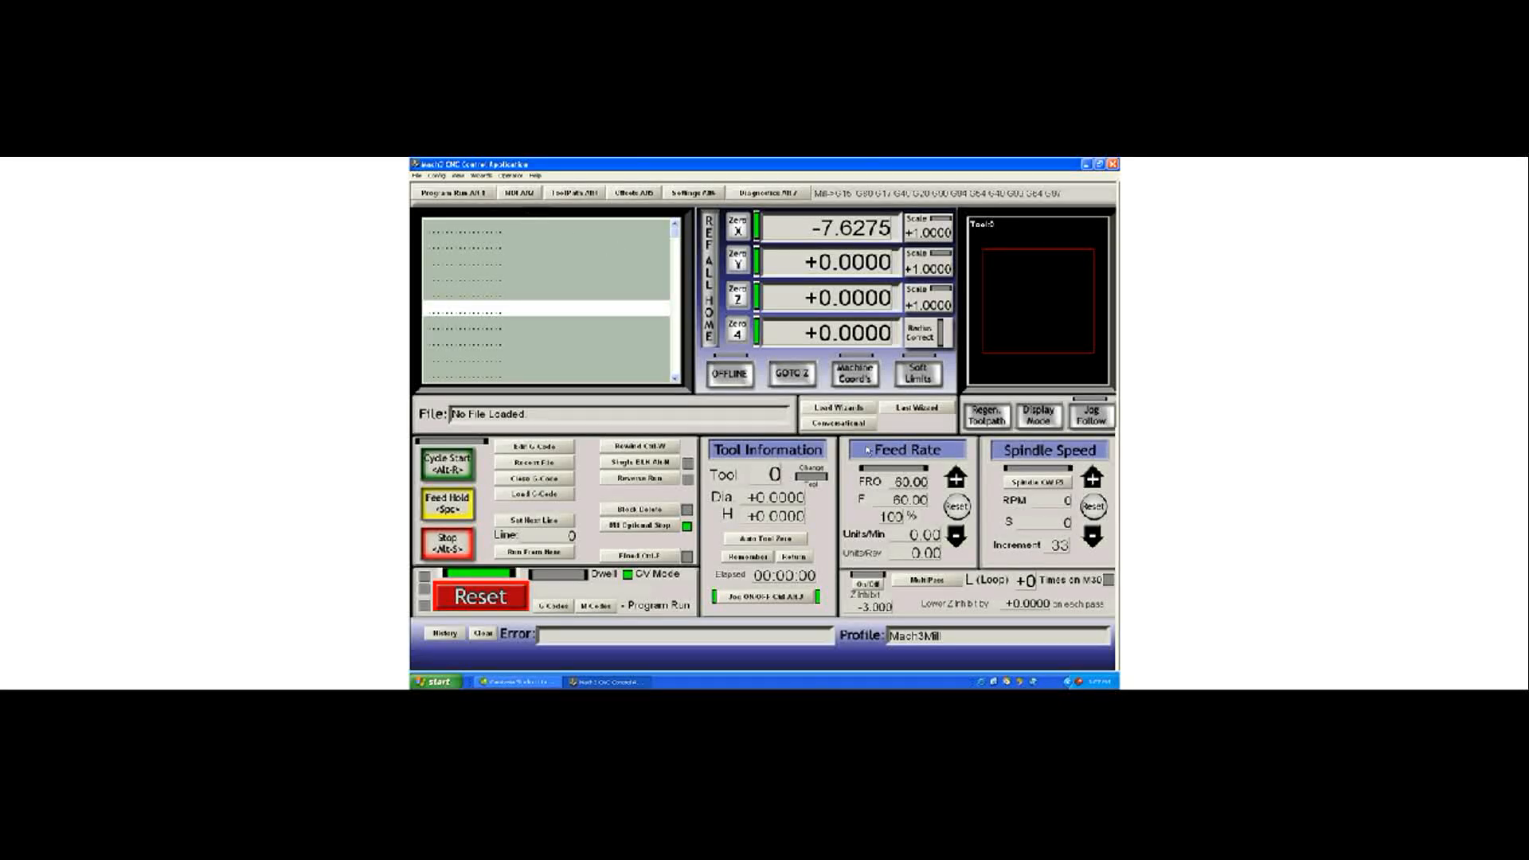
Enter 2000 steps per unit in the X axis motor tuning, try a lower velocity, and reload the X axis profile.
{"action": "left_click", "coordinate": [436, 175]}
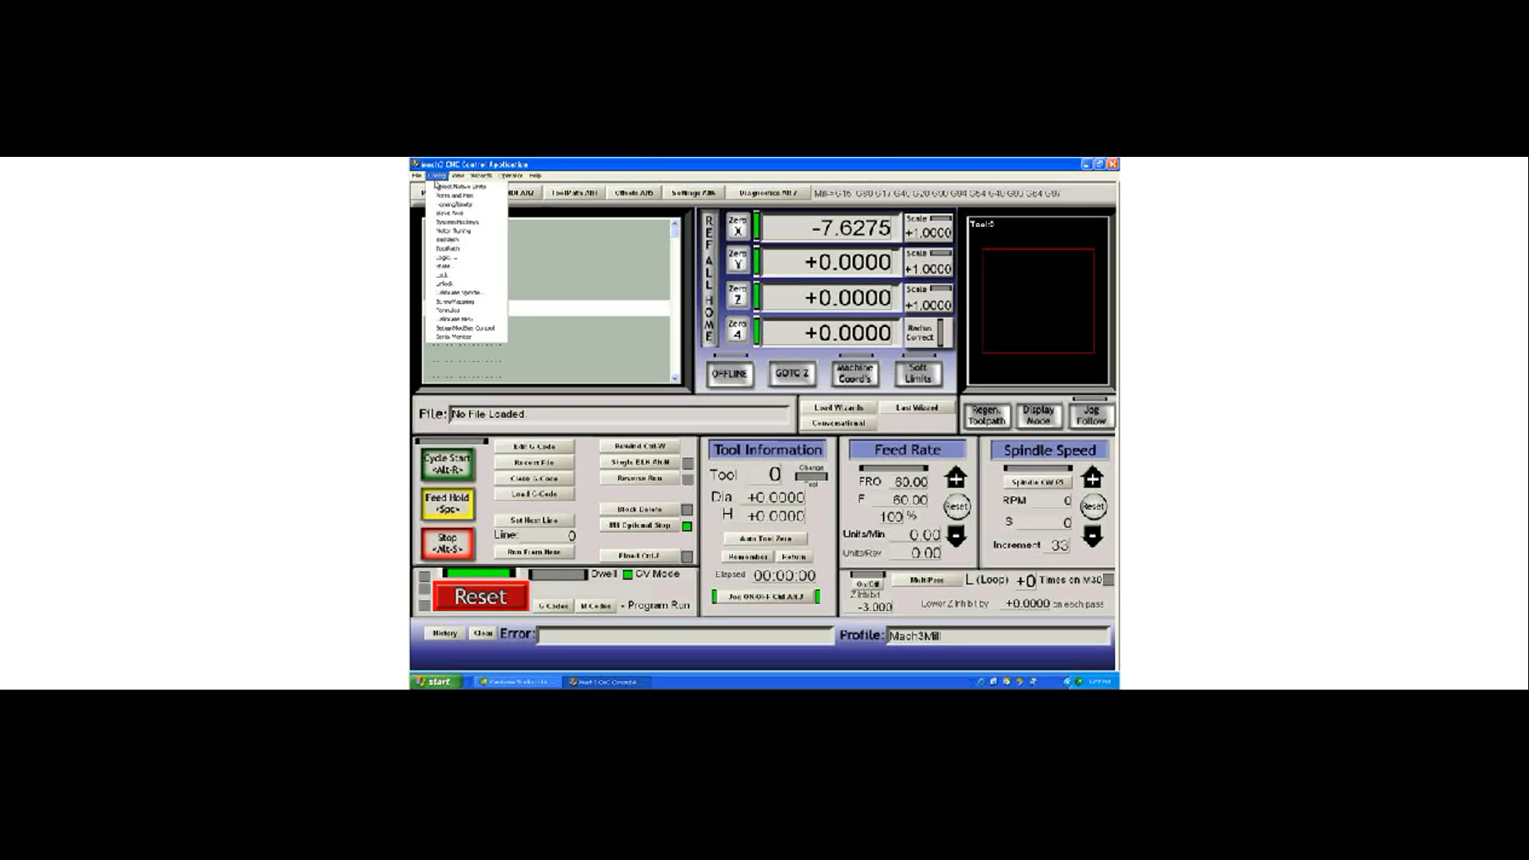
{"action": "left_click", "coordinate": [456, 231]}
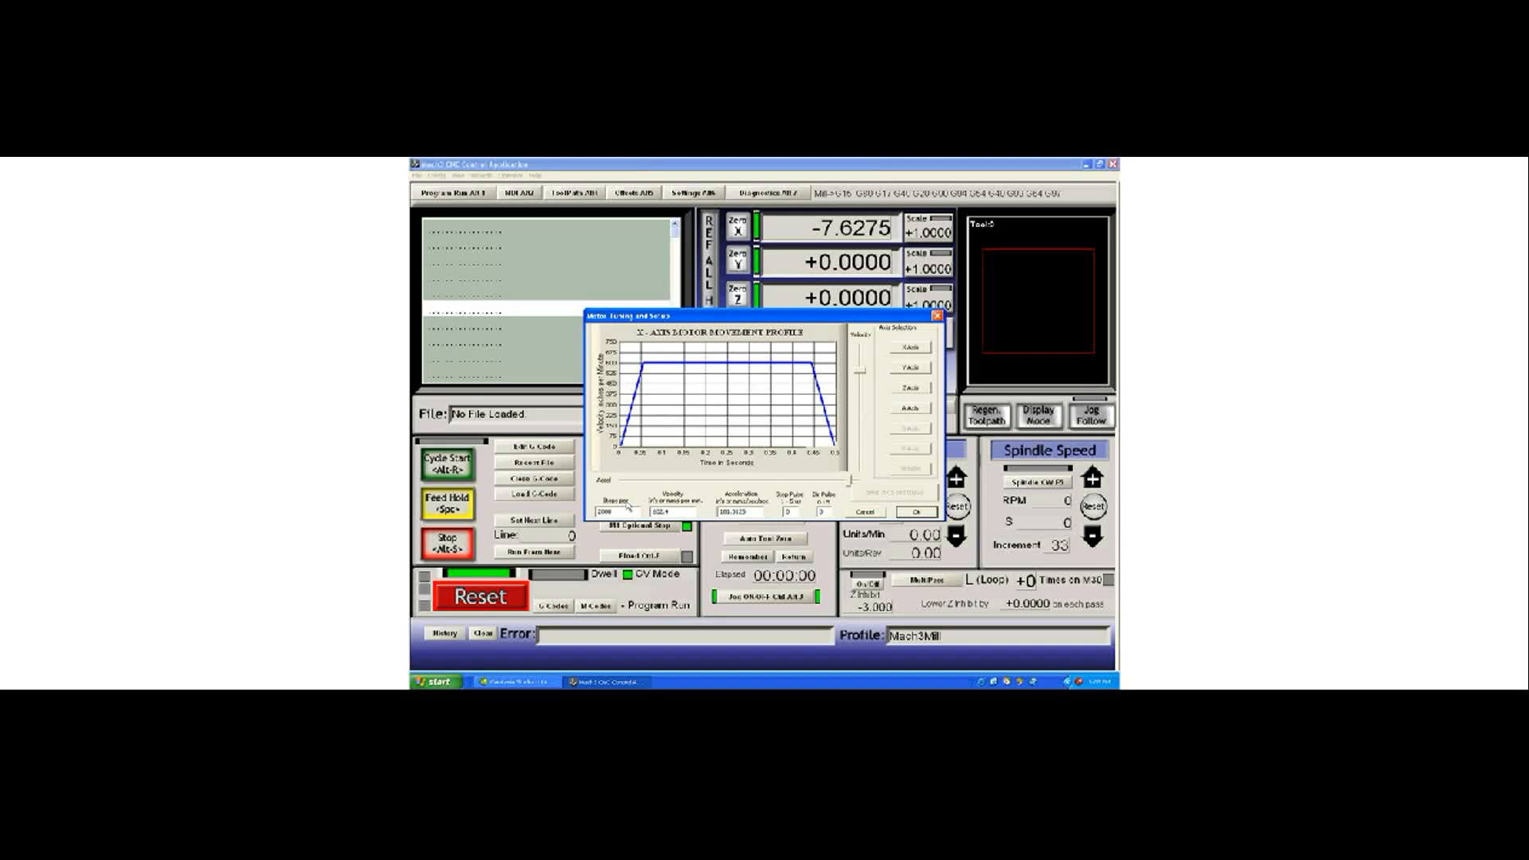
{"action": "left_click_drag", "start_coordinate": [614, 510], "coordinate": [595, 514]}
{"action": "type", "text": "2000"}
{"action": "left_click_drag", "start_coordinate": [860, 373], "coordinate": [860, 379]}
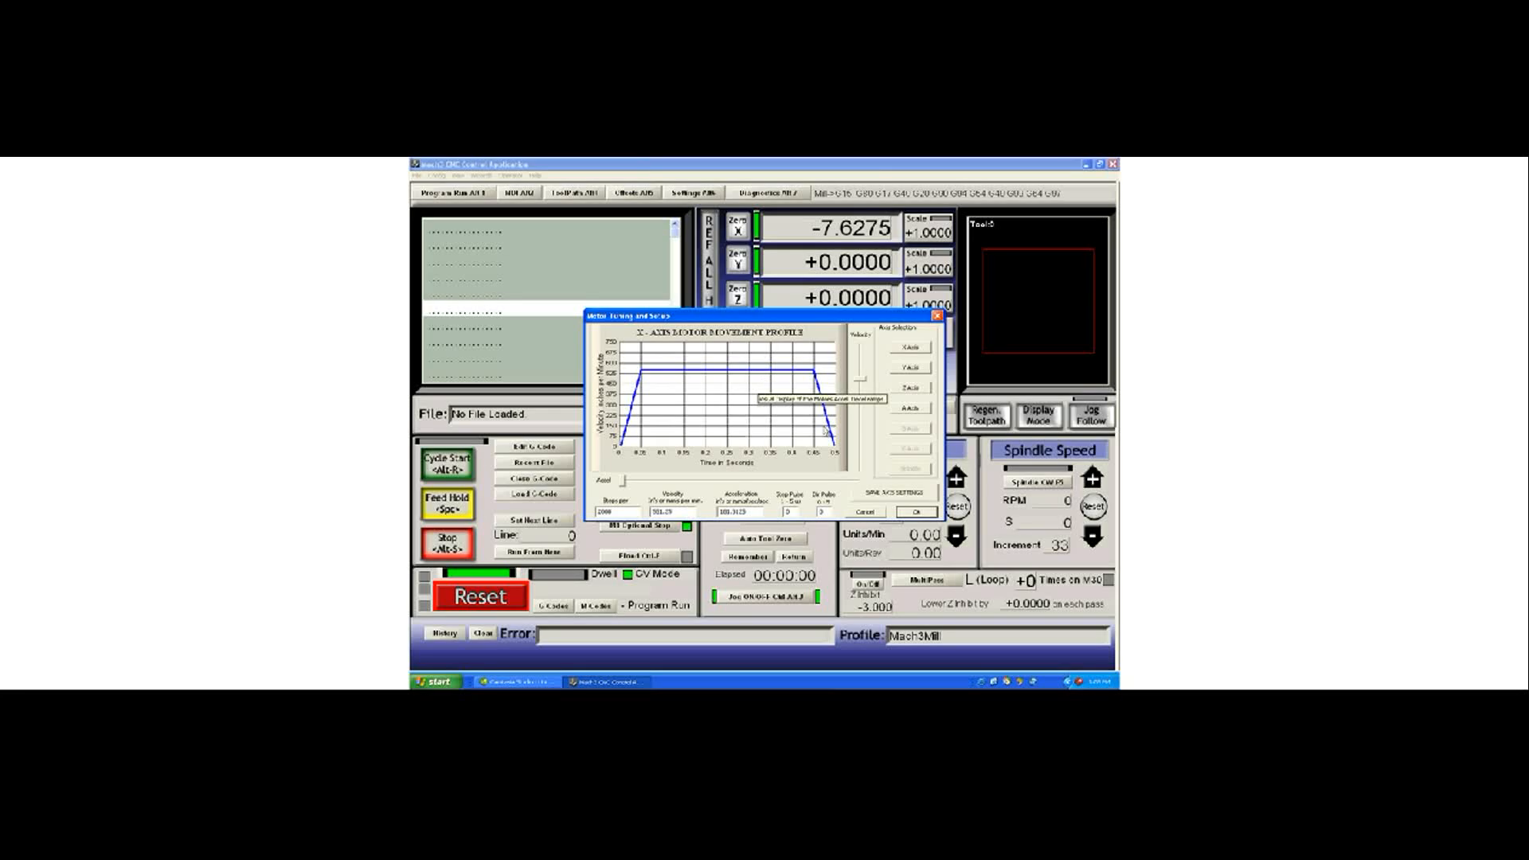
{"action": "left_click", "coordinate": [912, 349]}
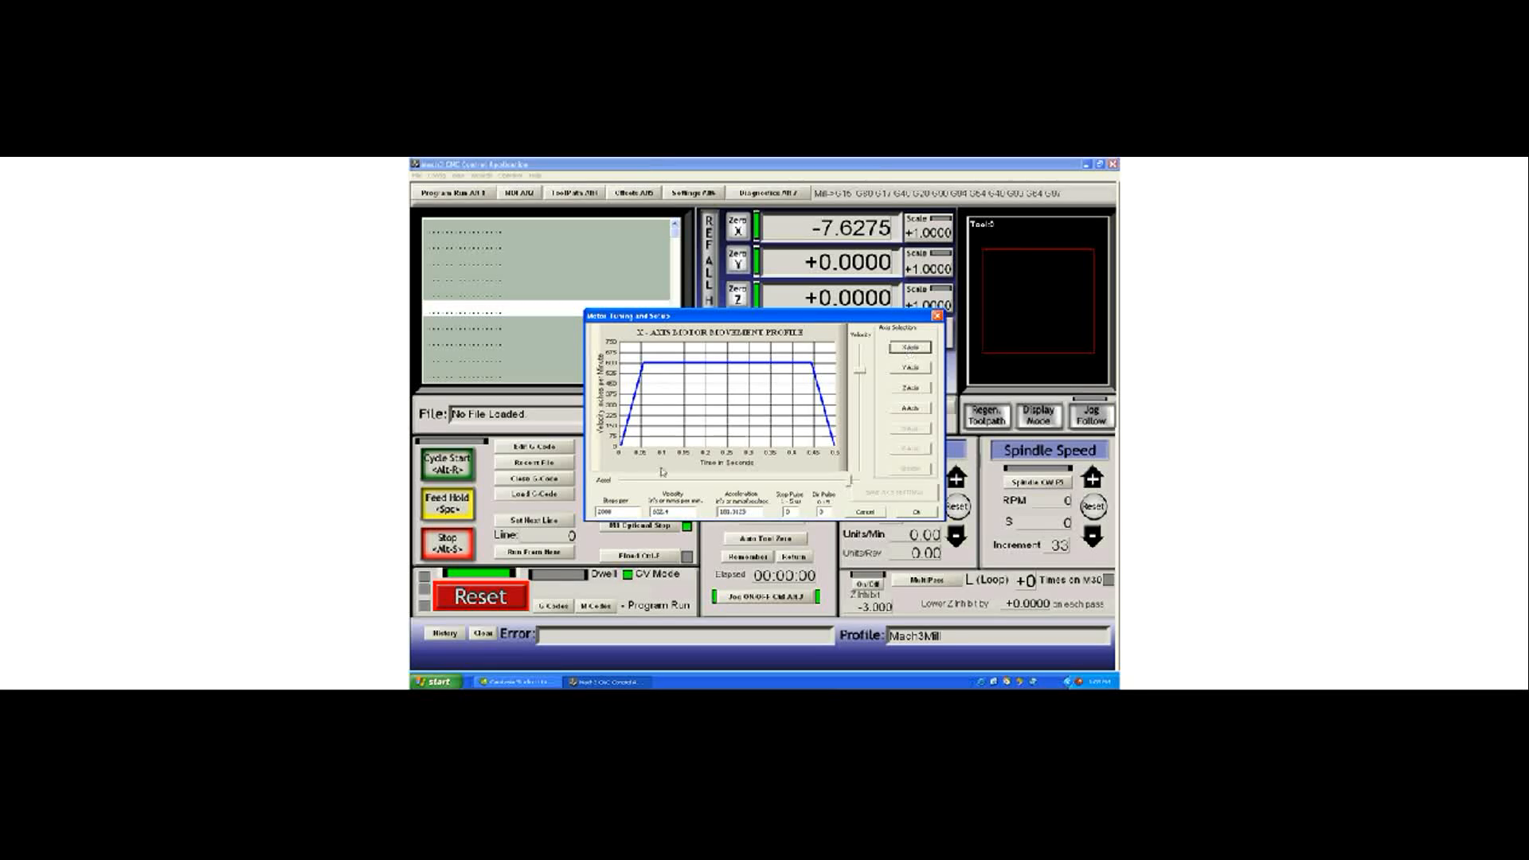
Set the X axis motor to 1800 steps per unit and try a velocity of about 735 inches per minute.
{"action": "double_click", "coordinate": [617, 511]}
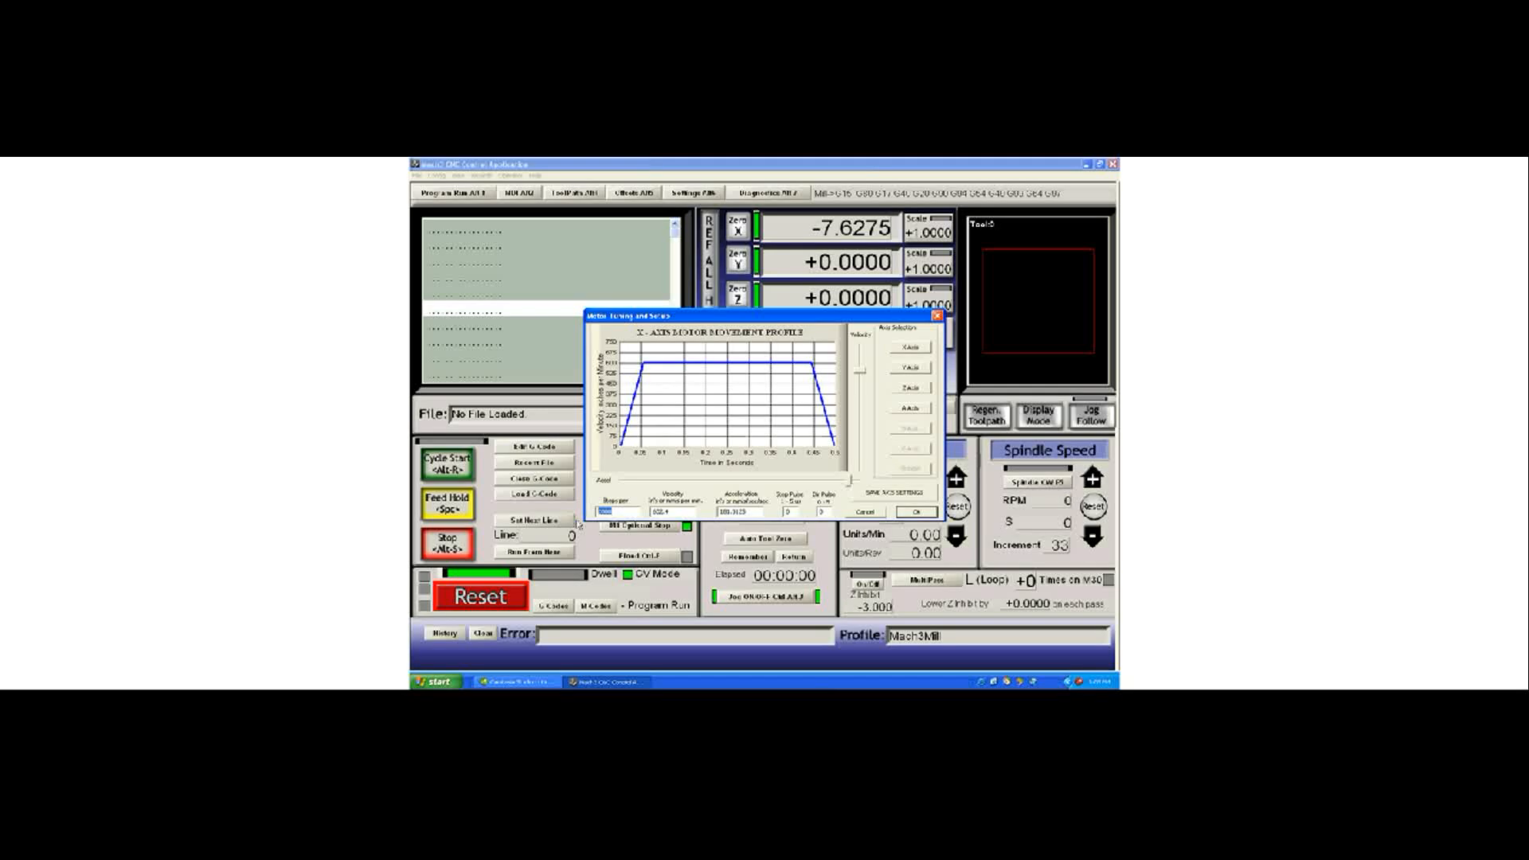
{"action": "type", "text": "16"}
{"action": "left_click", "coordinate": [861, 373]}
{"action": "left_click", "coordinate": [861, 373]}
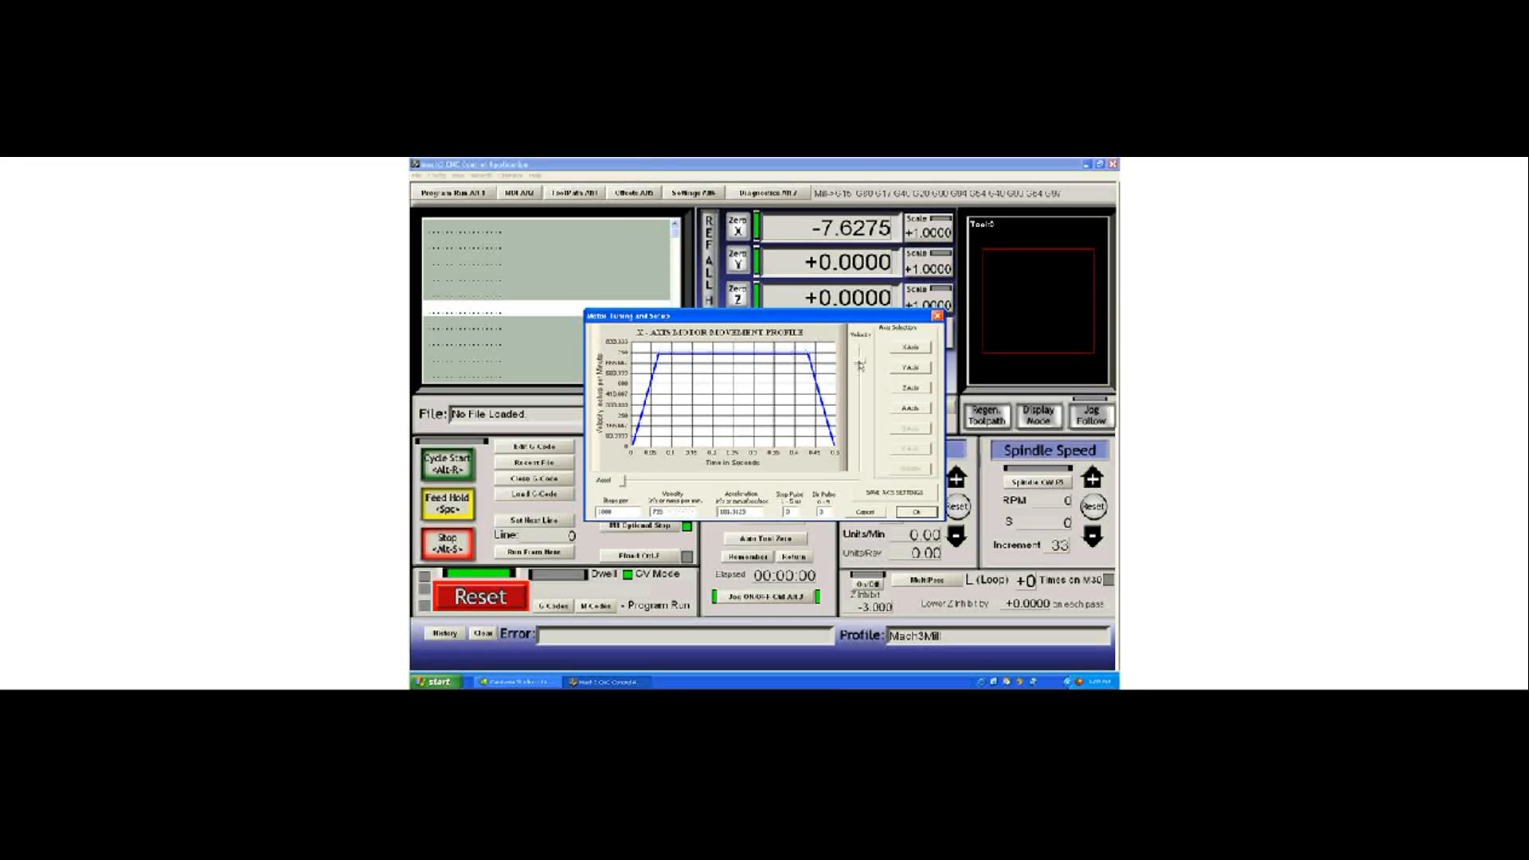
Lower the X axis velocity to about 82 inches per minute, adjust its acceleration for a steeper ramp, and save the axis settings.
{"action": "left_click_drag", "start_coordinate": [619, 483], "coordinate": [615, 483]}
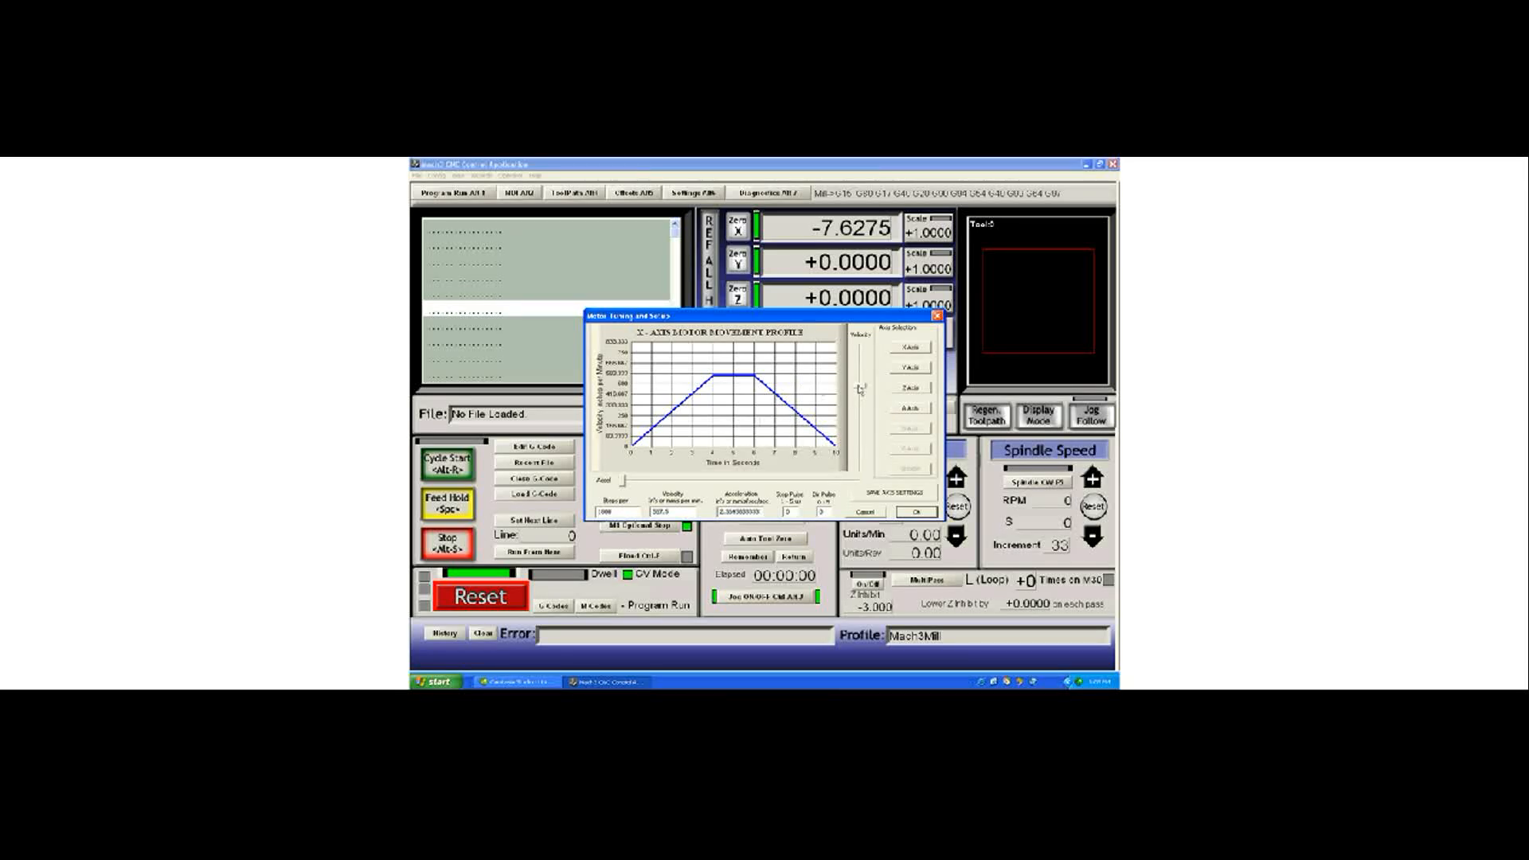
{"action": "left_click_drag", "start_coordinate": [861, 389], "coordinate": [860, 459]}
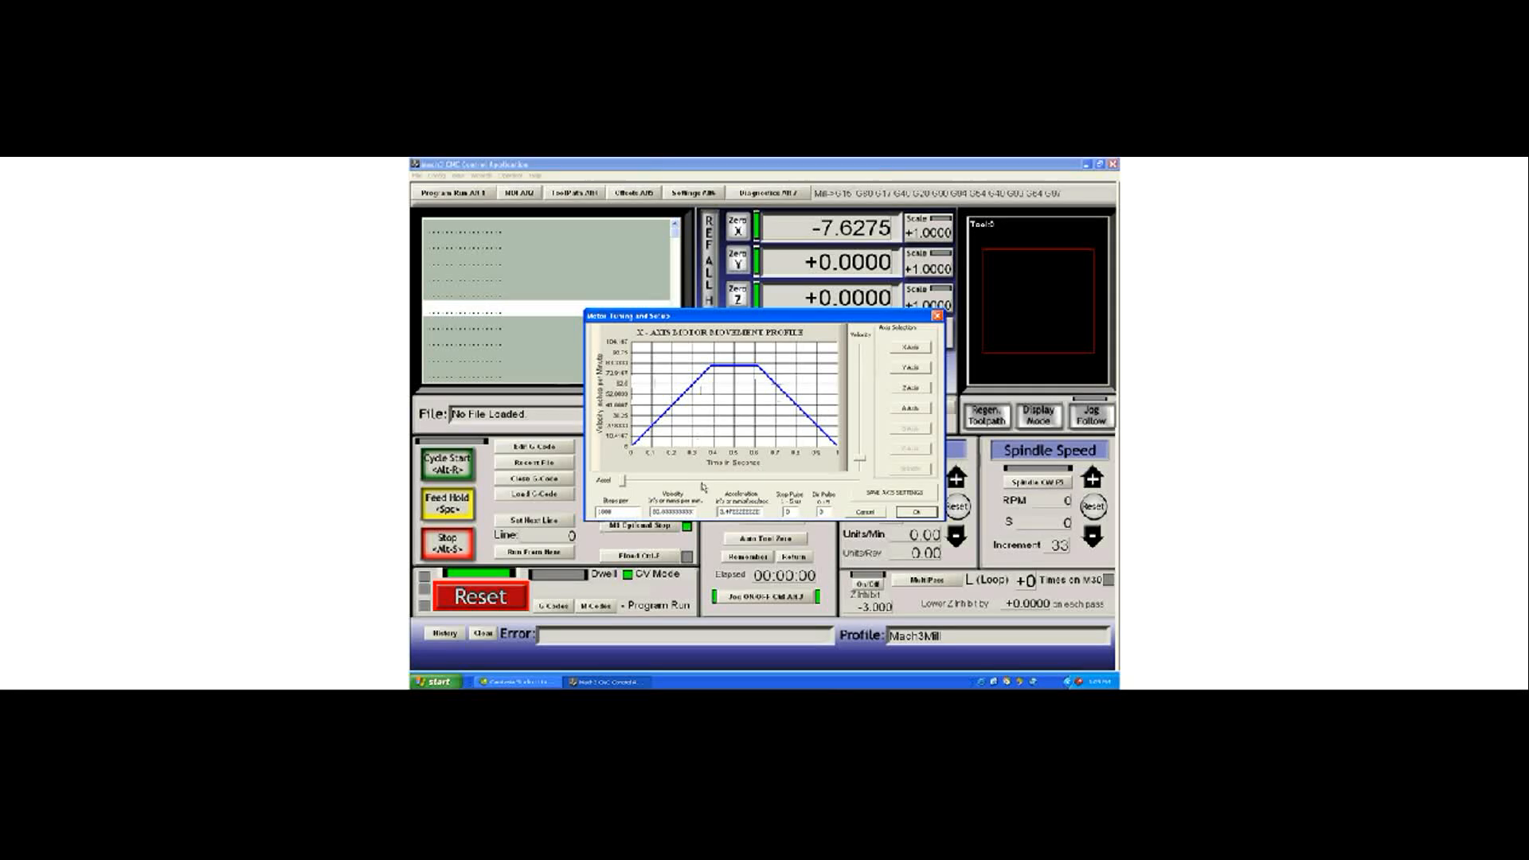
{"action": "mouse_move", "coordinate": [860, 460]}
{"action": "left_mouse_down"}
{"action": "mouse_move", "coordinate": [861, 430]}
{"action": "mouse_move", "coordinate": [861, 459]}
{"action": "left_mouse_up"}
{"action": "mouse_move", "coordinate": [861, 461]}
{"action": "left_mouse_down"}
{"action": "mouse_move", "coordinate": [861, 369]}
{"action": "mouse_move", "coordinate": [861, 462]}
{"action": "left_mouse_up"}
{"action": "left_click_drag", "start_coordinate": [623, 484], "coordinate": [673, 483]}
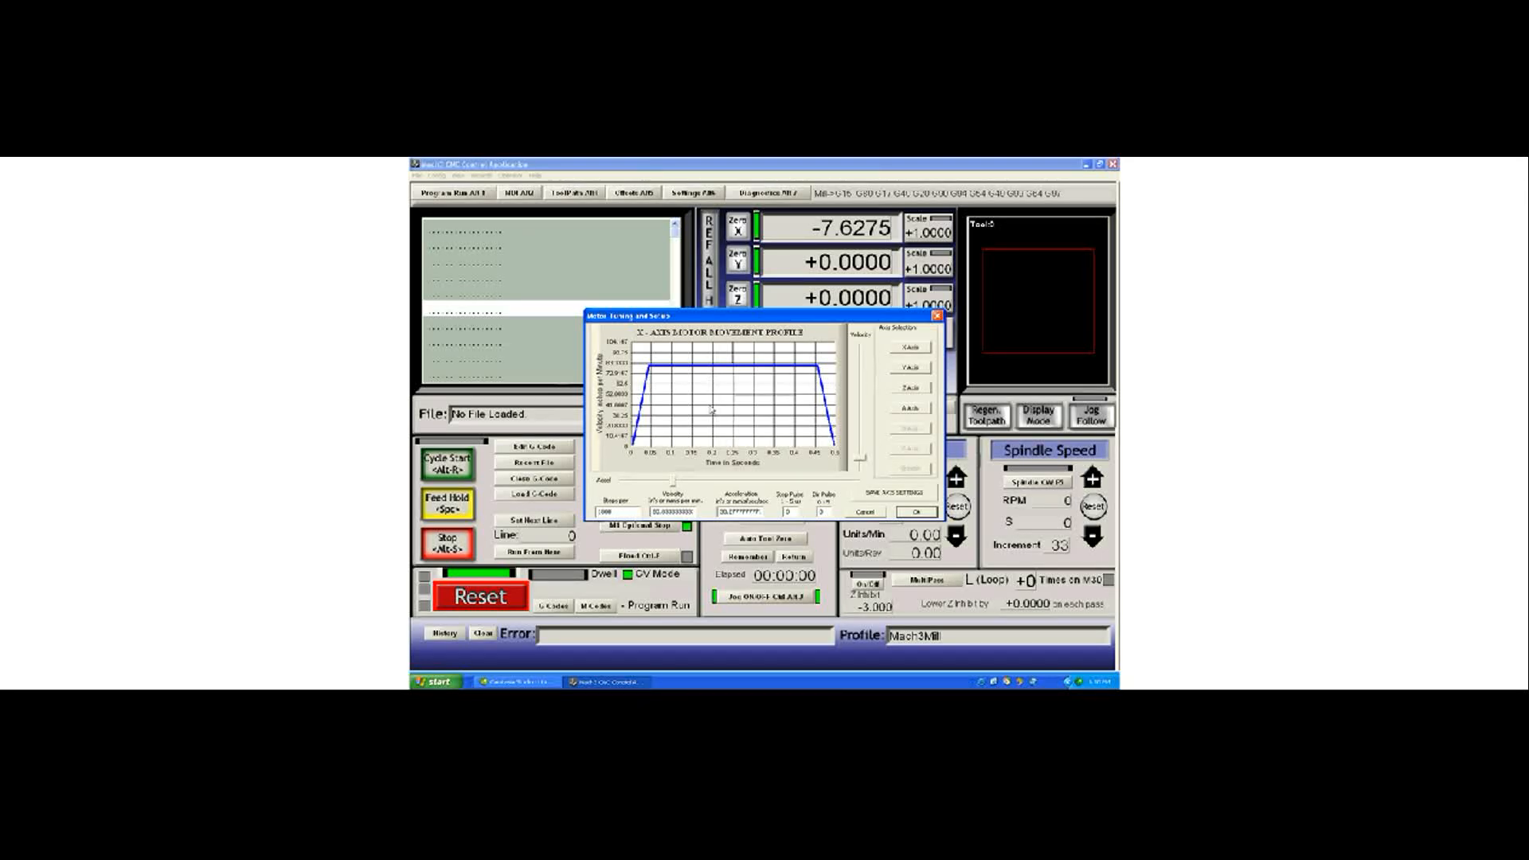
{"action": "left_click", "coordinate": [898, 493]}
Examine the motor movement profiles of the Y, Z and A axes.
{"action": "left_click", "coordinate": [910, 367]}
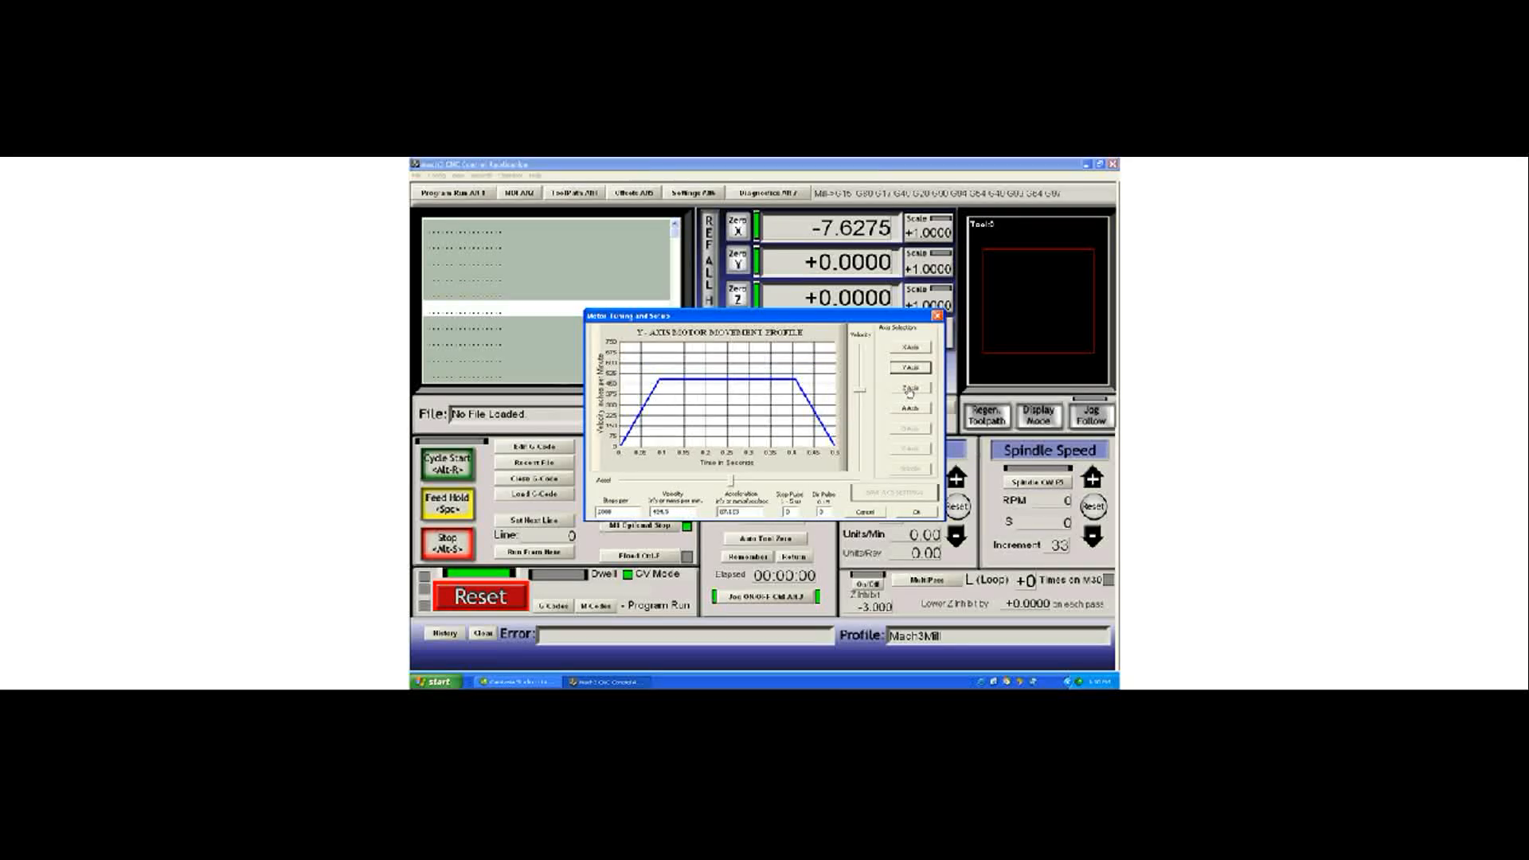
{"action": "left_click", "coordinate": [910, 388]}
{"action": "left_click", "coordinate": [910, 408]}
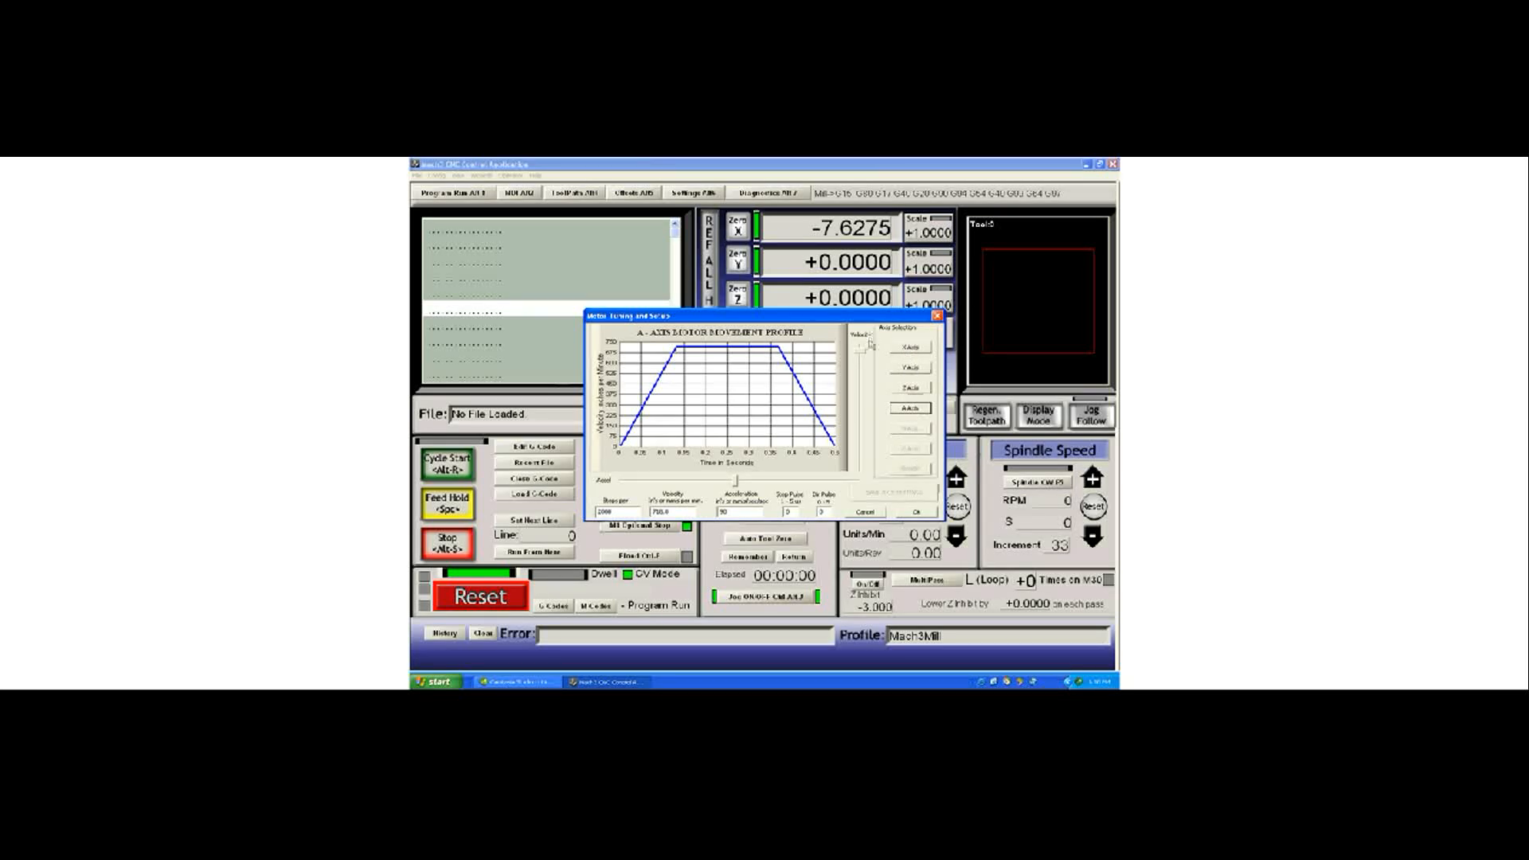
Lower the A axis velocity to about 510 per minute, select its step pulse value, and accept the motor tuning.
{"action": "left_click_drag", "start_coordinate": [860, 358], "coordinate": [861, 385]}
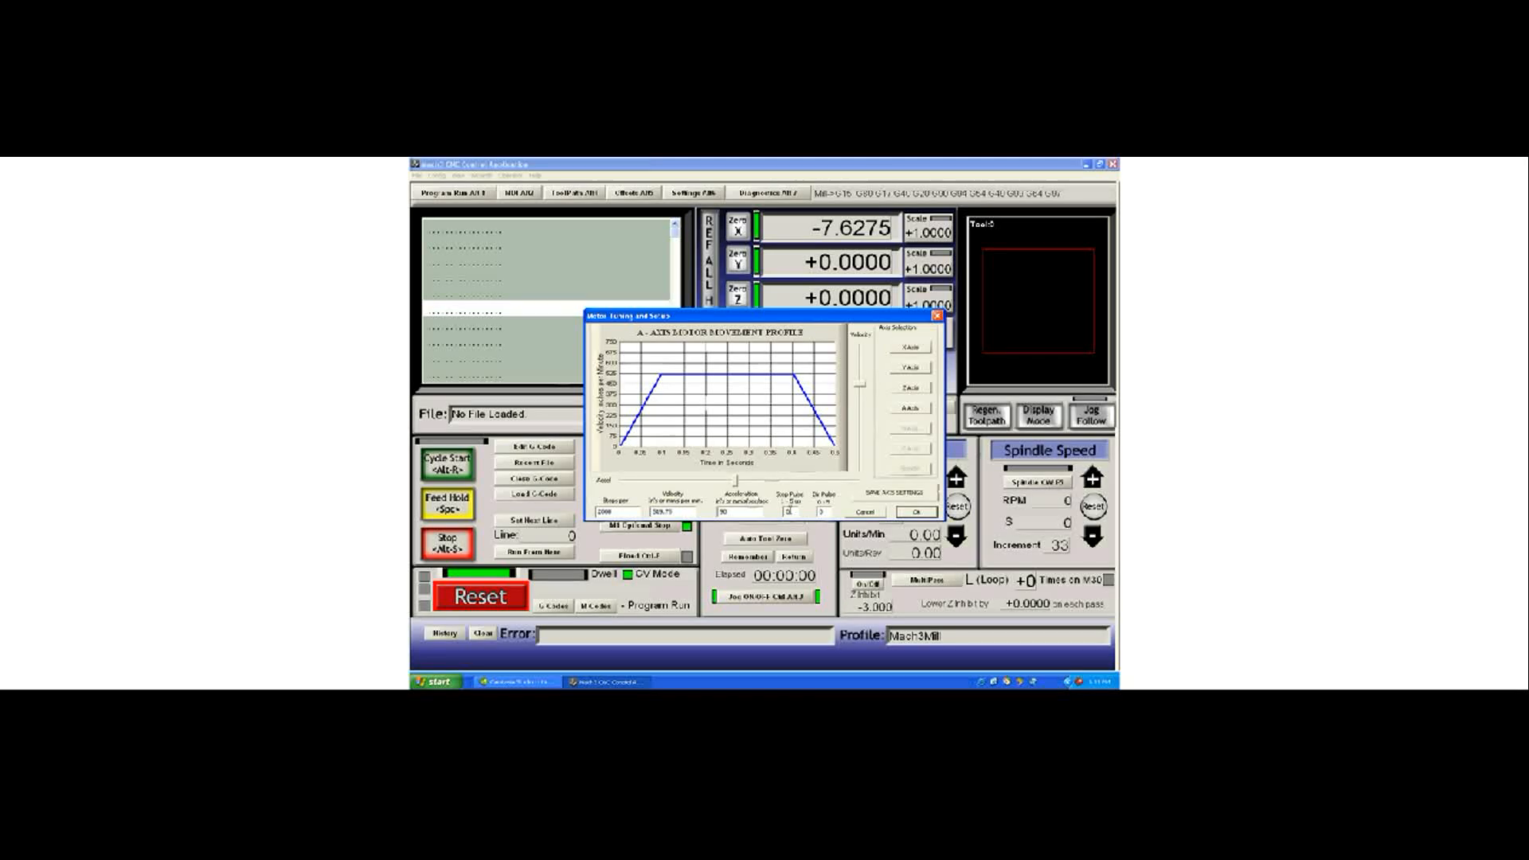
{"action": "double_click", "coordinate": [788, 512]}
{"action": "left_click", "coordinate": [793, 511]}
{"action": "left_click", "coordinate": [915, 513]}
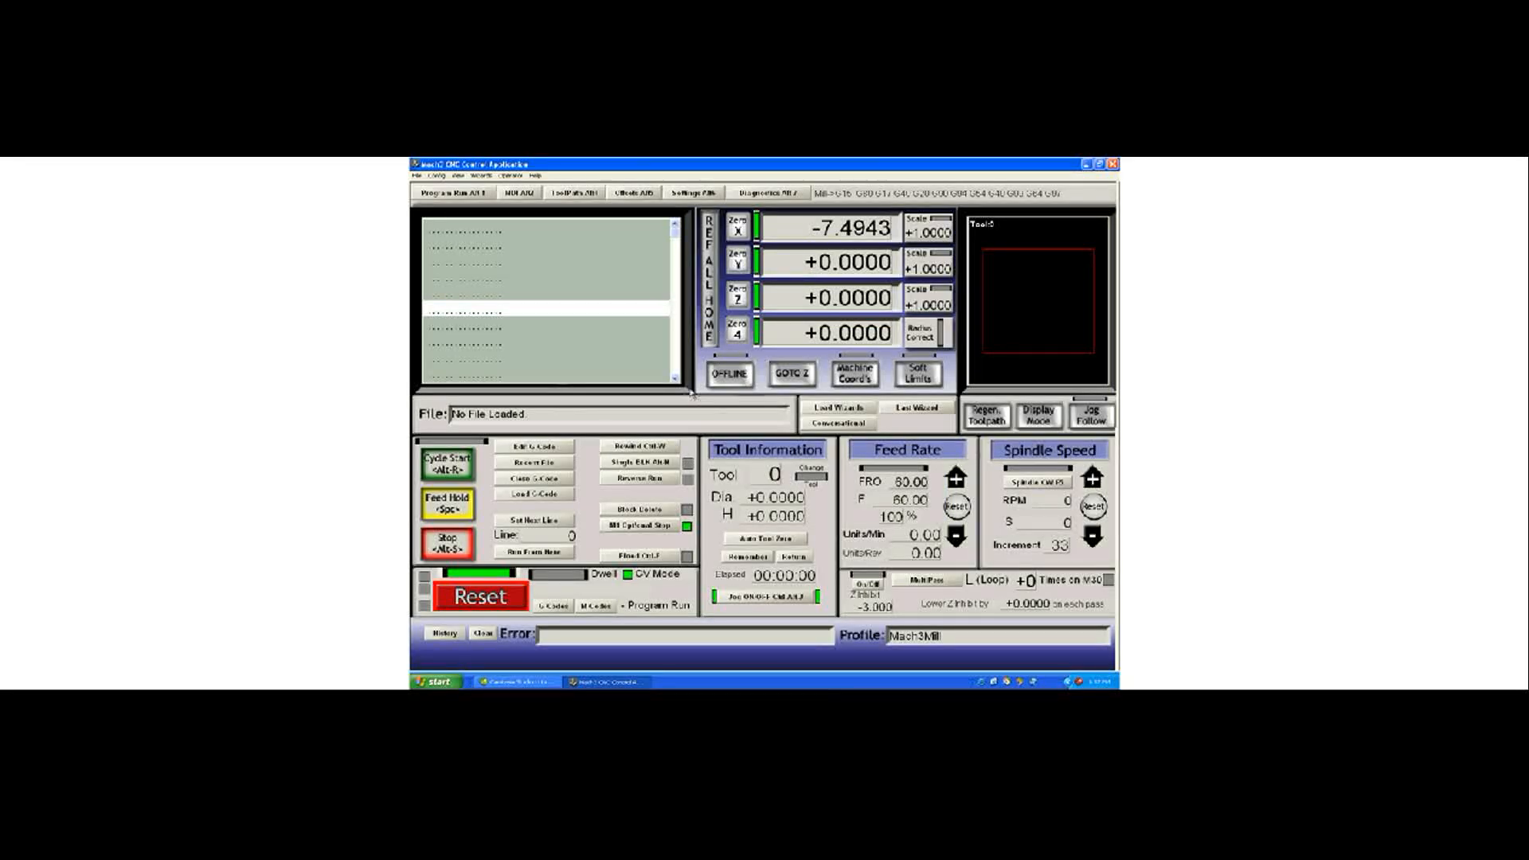
Jog the X axis back and forth and the Y axis in the positive direction to test their movement.
{"action": "key", "text": "Up"}
{"action": "key", "text": "Left"}
{"action": "key", "text": "Up"}
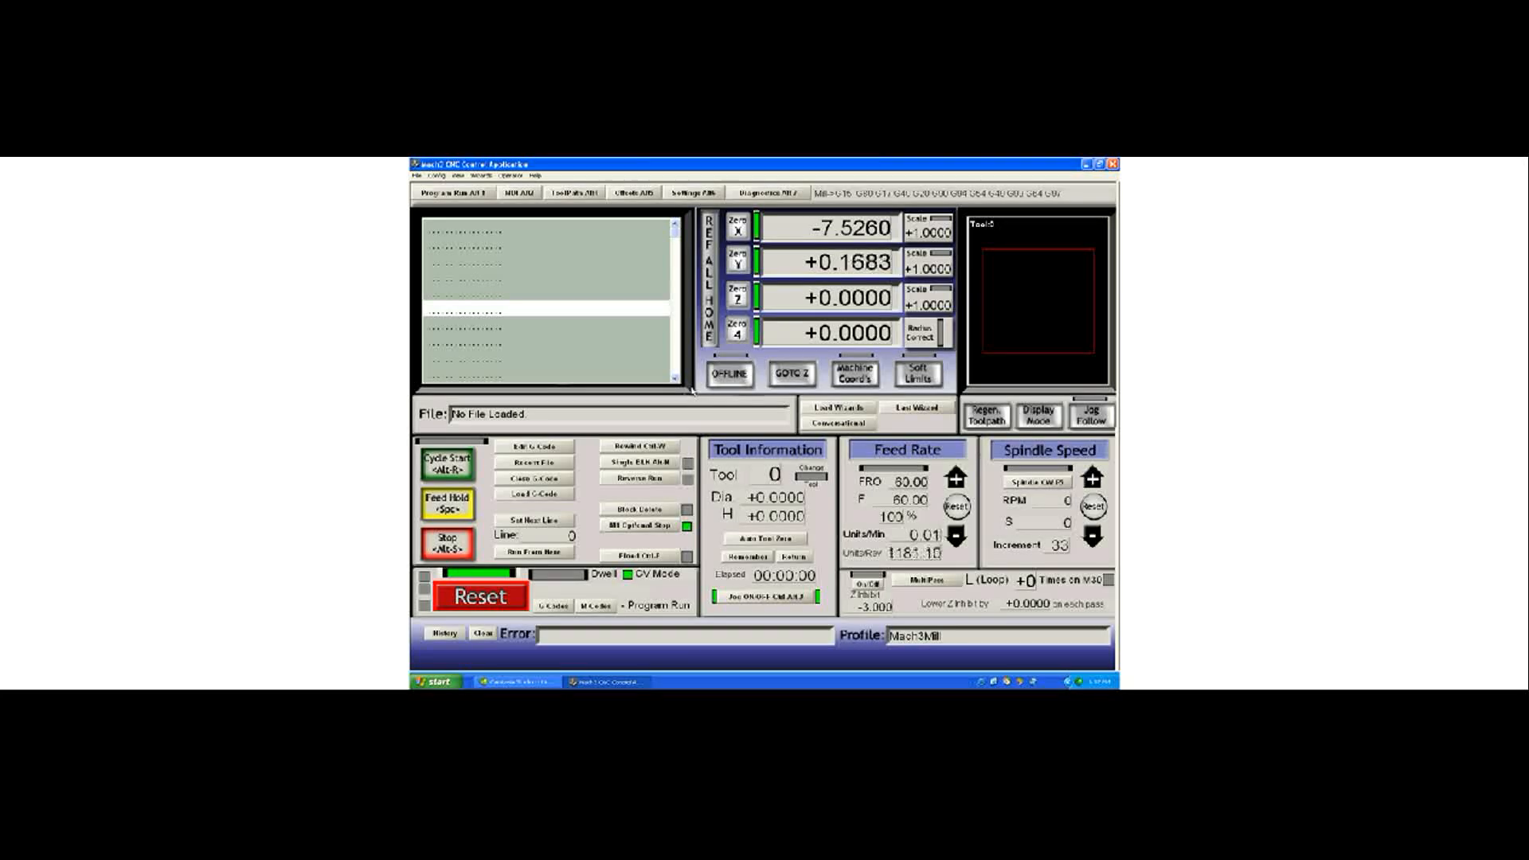
{"action": "key", "text": "Right"}
{"action": "key", "text": "Right"}
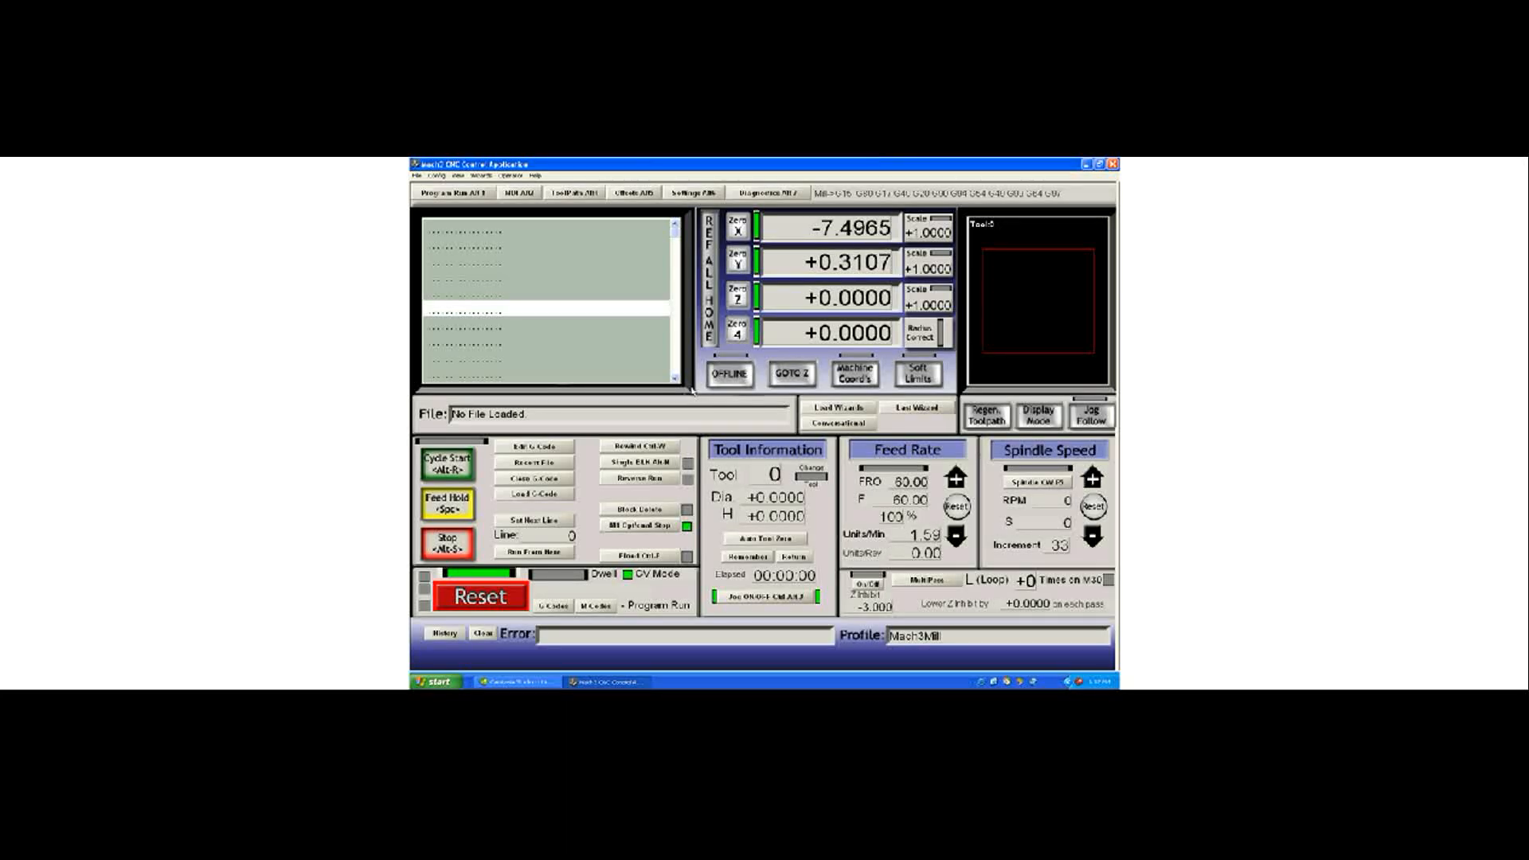
{"action": "key", "text": "Left"}
{"action": "key", "text": "Right"}
{"action": "key", "text": "Up"}
{"action": "key", "text": "Left"}
Show the jog controls, set the slow jog rate to 50%, and jog X negative and Y positive.
{"action": "key", "text": "Tab"}
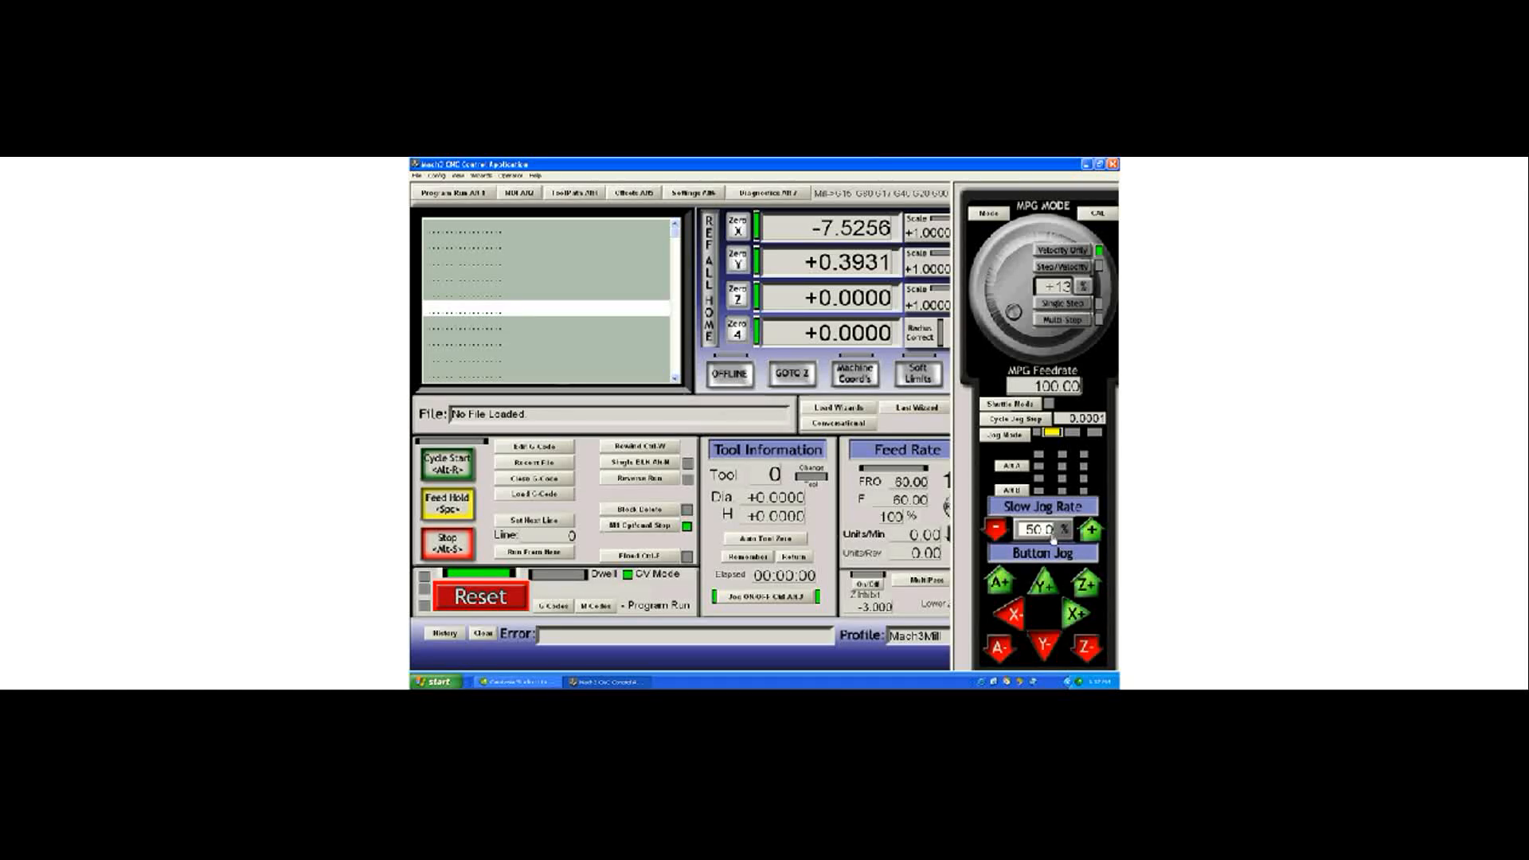
{"action": "type", "text": "50"}
{"action": "key", "text": "Return"}
{"action": "key", "text": "Left"}
{"action": "key", "text": "Left"}
{"action": "key", "text": "Left"}
{"action": "key", "text": "Up"}
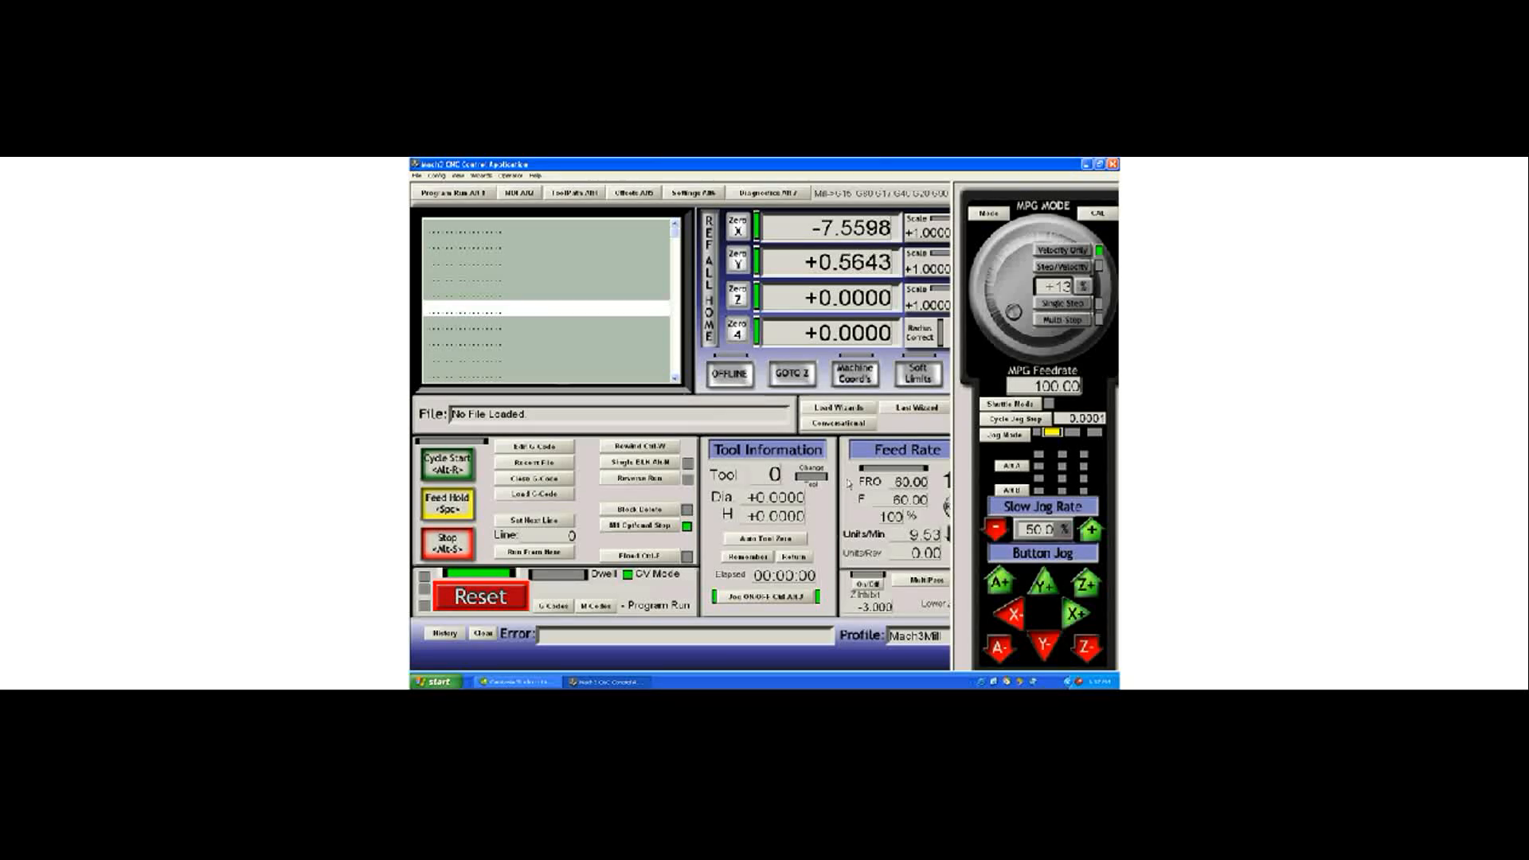
Jog the Y axis in the positive direction and the X axis back and forth at the slow jog rate.
{"action": "key", "text": "Up"}
{"action": "key", "text": "Right"}
{"action": "key", "text": "Up"}
{"action": "key", "text": "Left"}
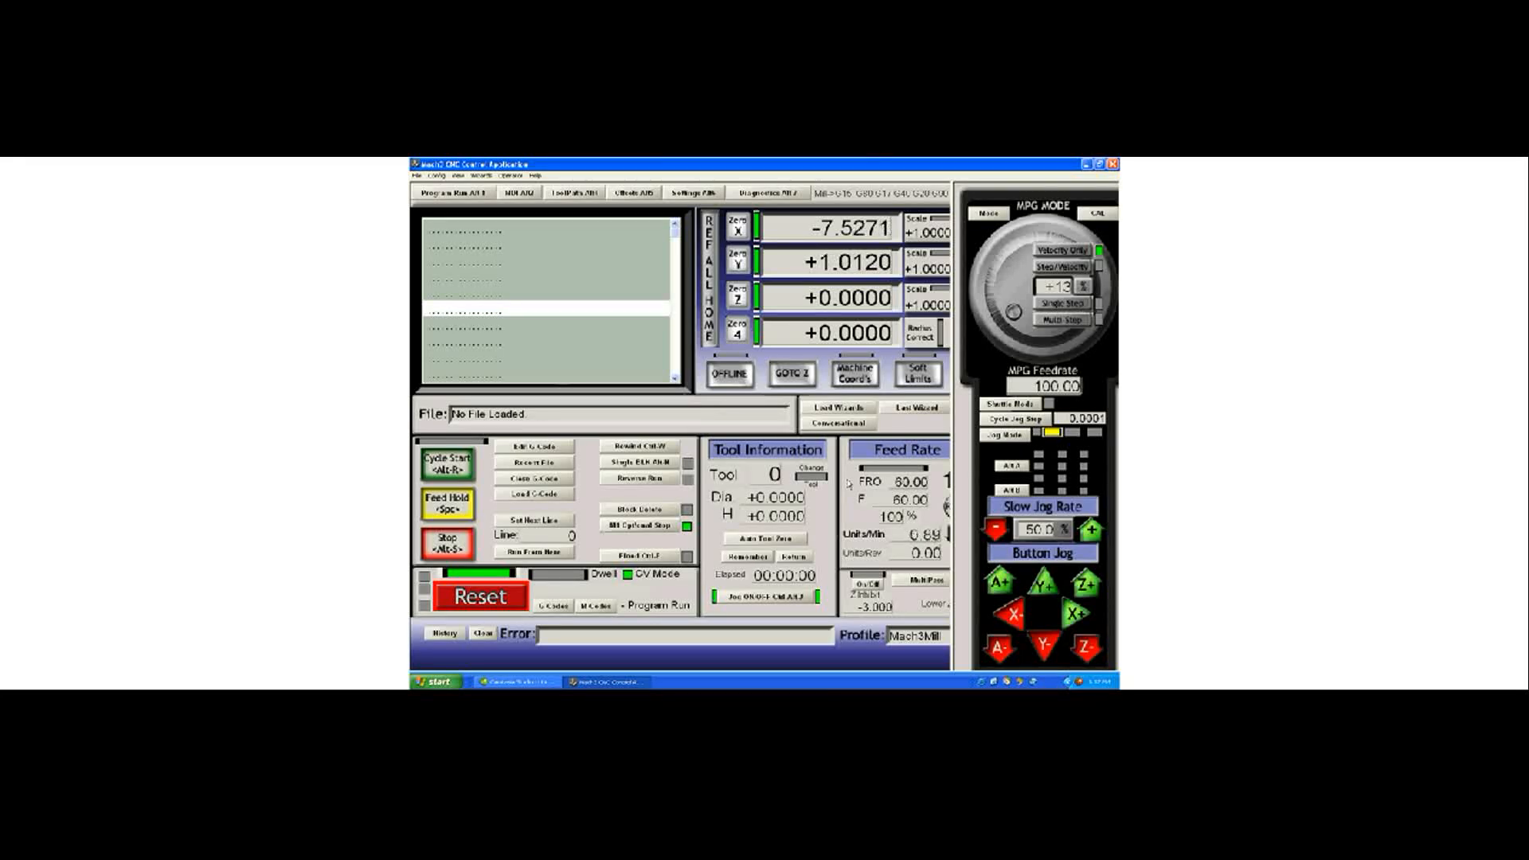
Jog X positive and Y repeatedly positive, overriding the slow jog rate to test full-speed movement.
{"action": "key", "text": "shift"}
{"action": "key", "text": "Up"}
{"action": "key", "text": "Right"}
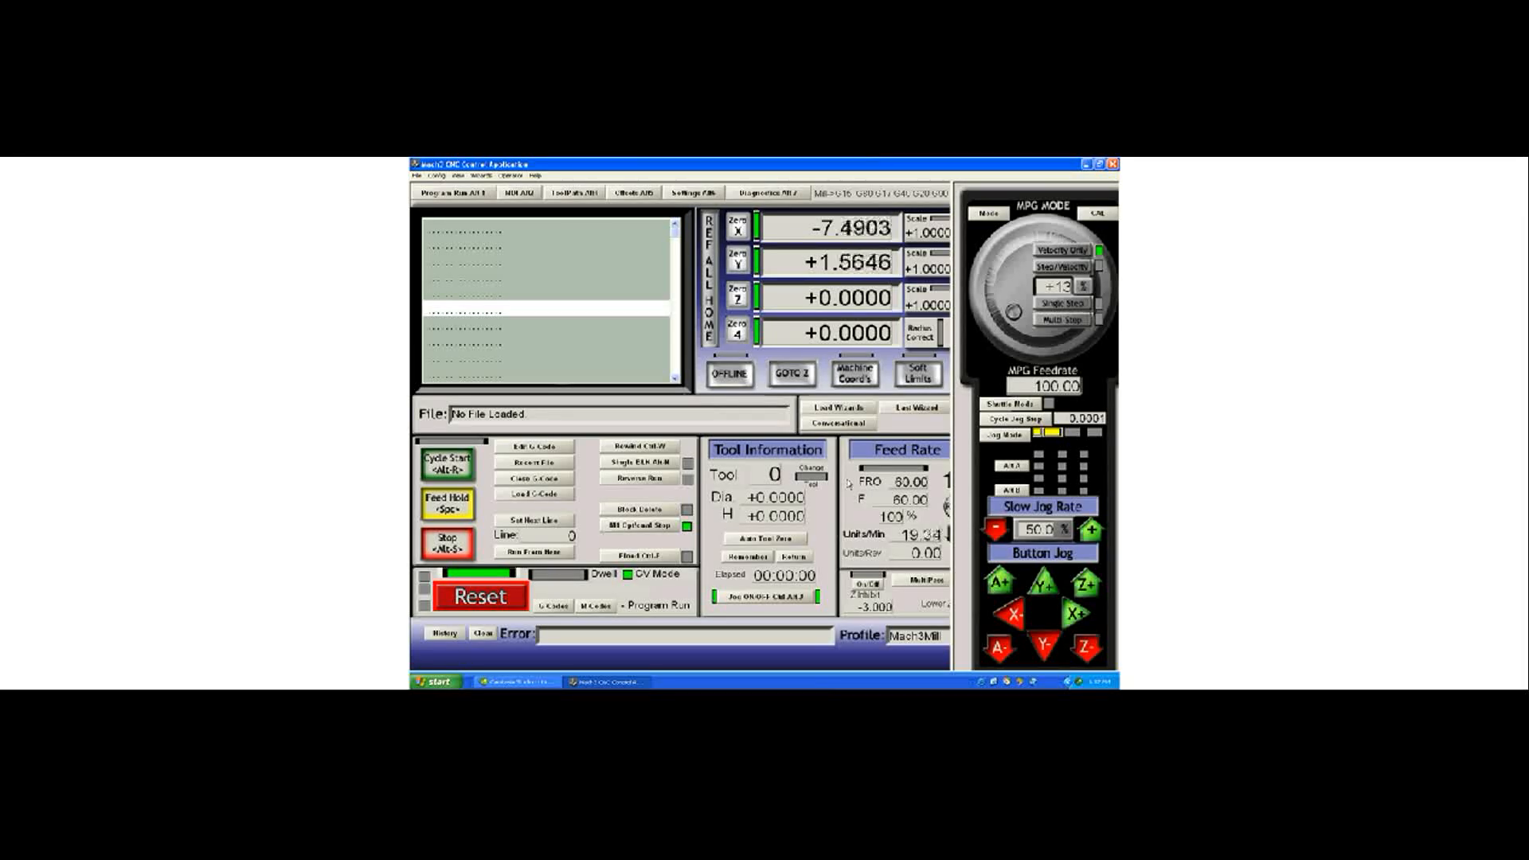
{"action": "key", "text": "Up"}
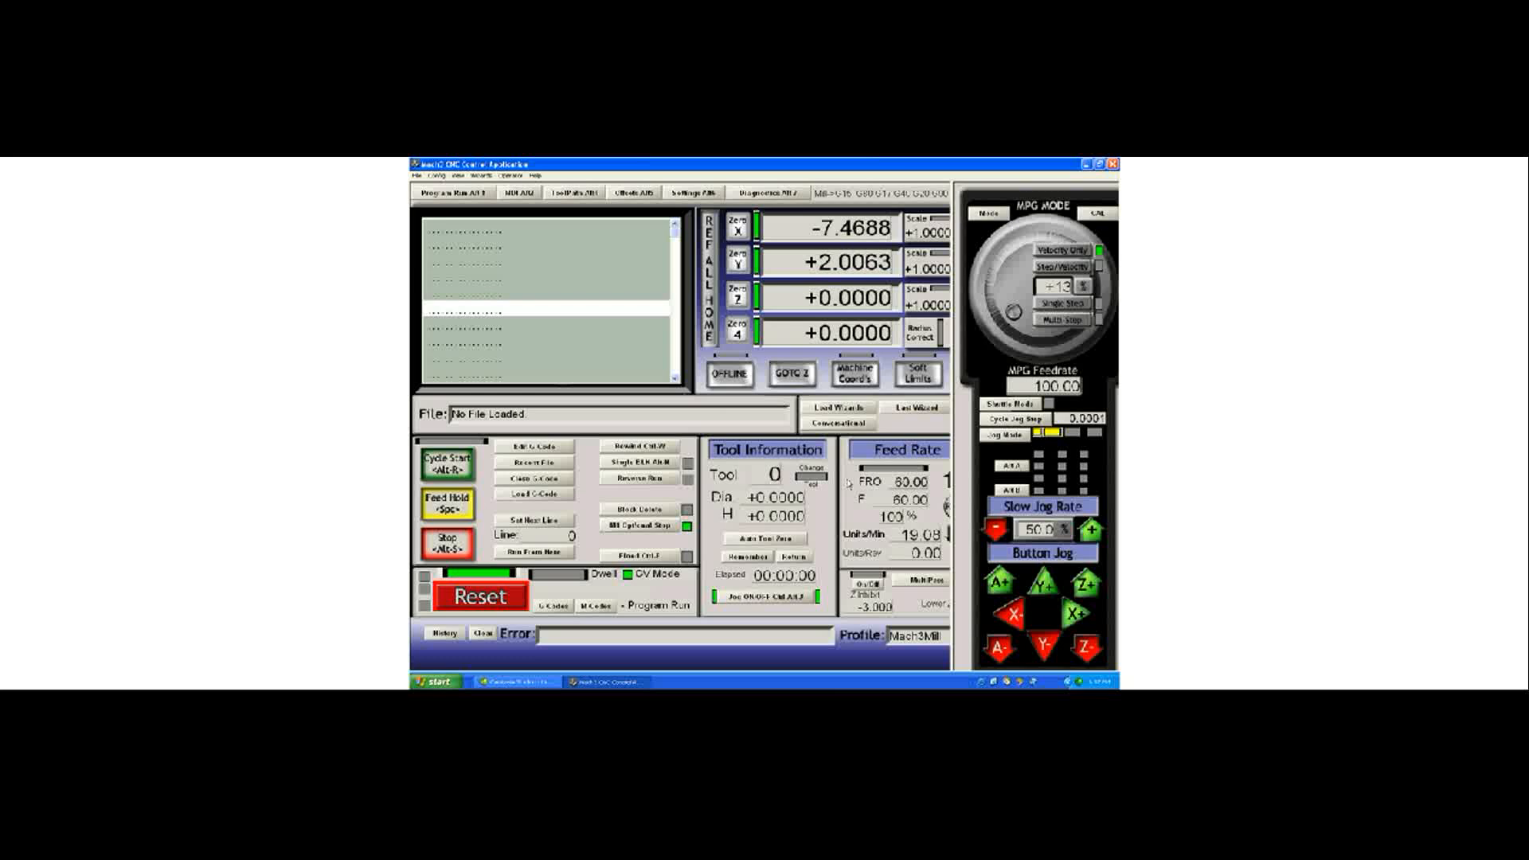
{"action": "key", "text": "Up"}
{"action": "key", "text": "Up"}
Raise the slow jog rate and return it to 50%, and jog X and Y both ways with the on-screen controls.
{"action": "left_click", "coordinate": [1091, 530]}
{"action": "left_click", "coordinate": [1003, 533]}
{"action": "left_click", "coordinate": [1075, 617]}
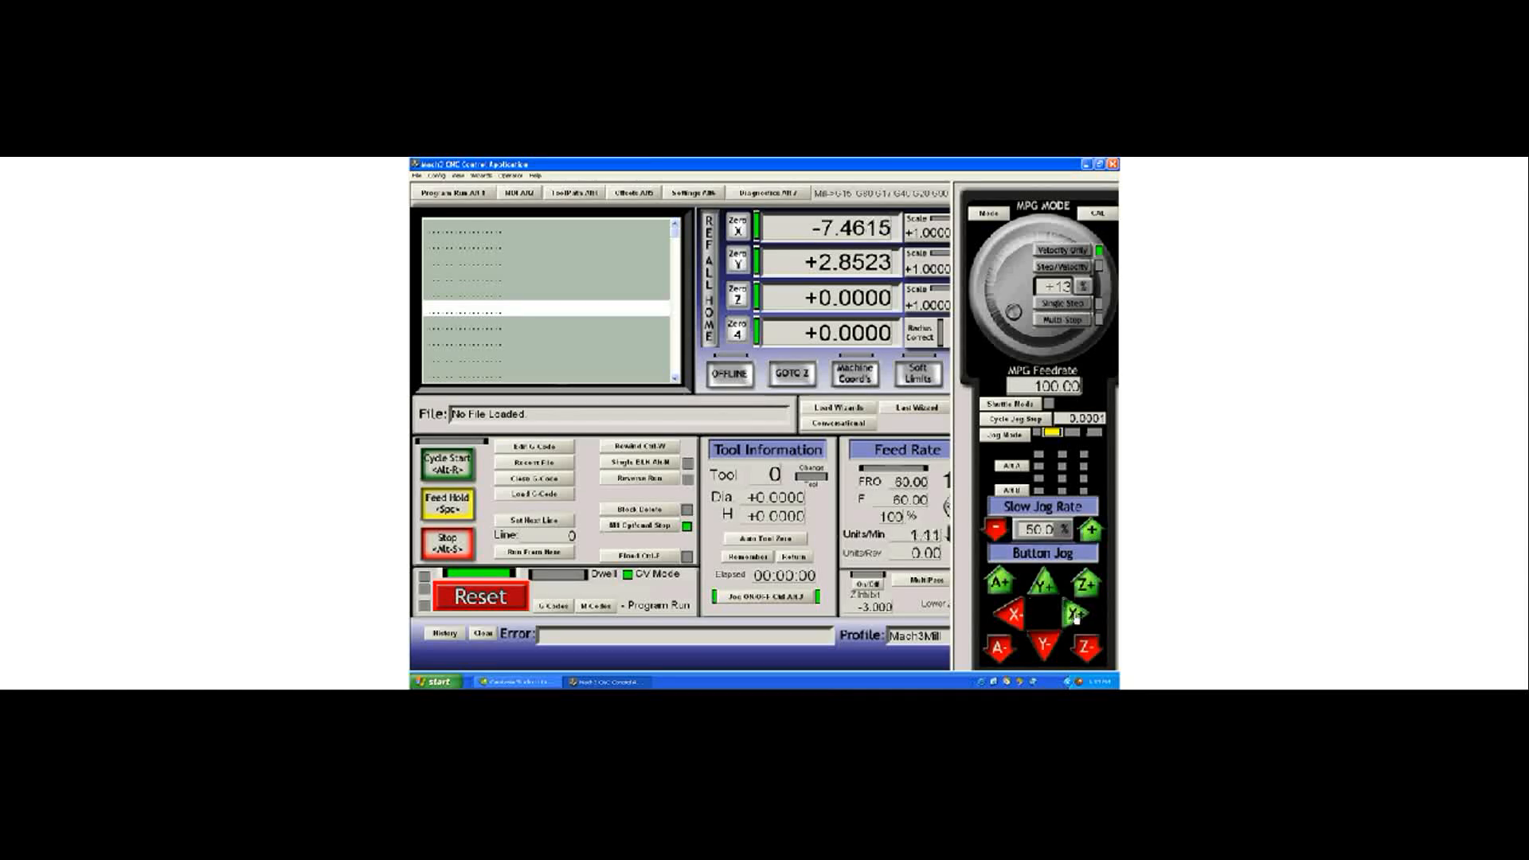
{"action": "left_click", "coordinate": [1010, 614]}
{"action": "left_click", "coordinate": [1043, 585]}
{"action": "left_click", "coordinate": [1046, 647]}
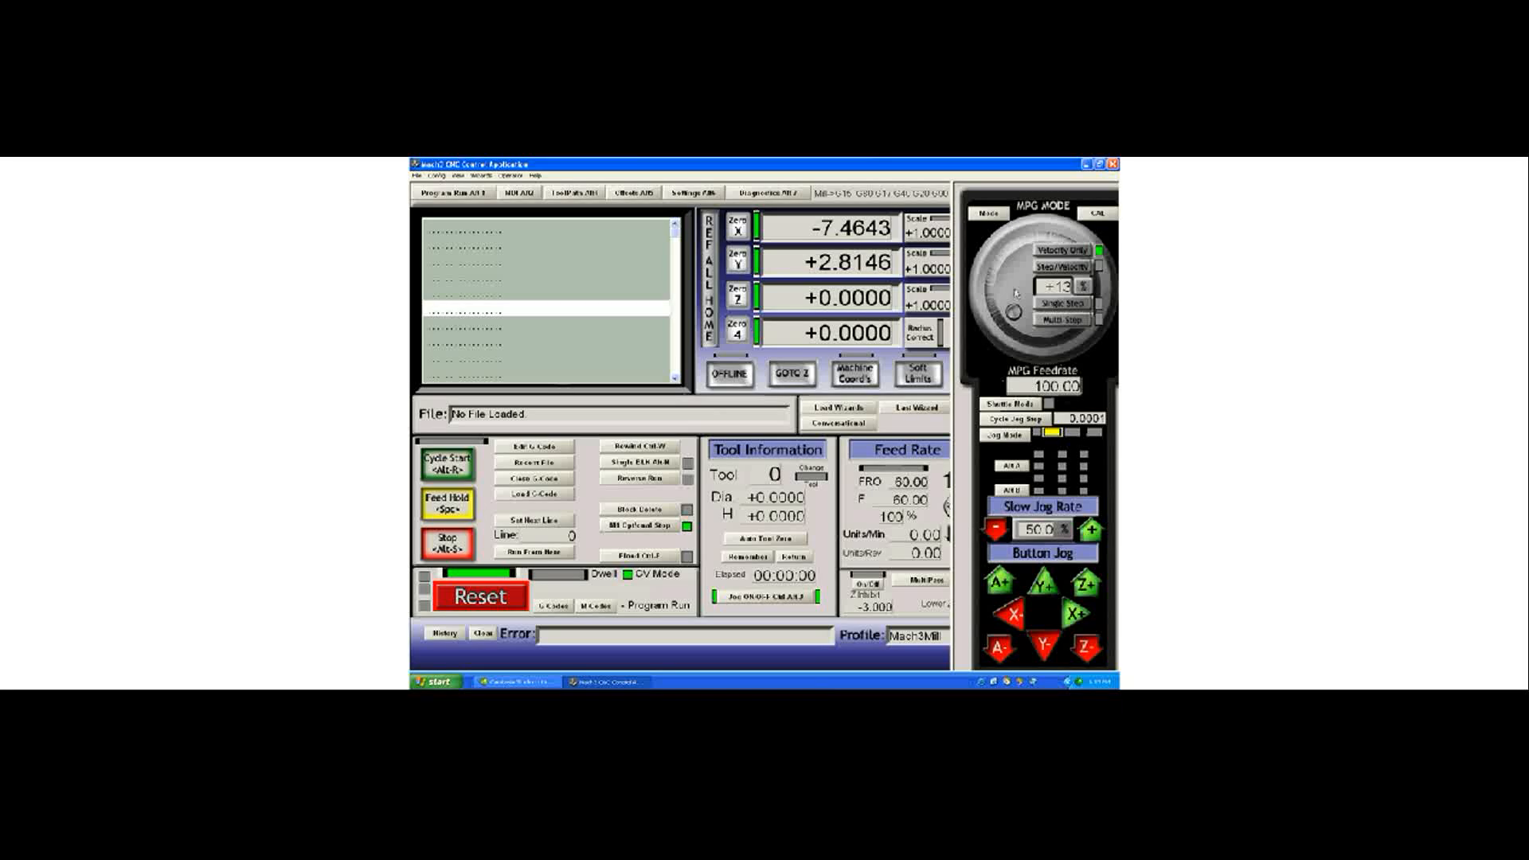
Toggle Shuttle Mode on and off, and hide the jog controls.
{"action": "left_click", "coordinate": [1012, 404]}
{"action": "left_click", "coordinate": [1018, 406]}
{"action": "key", "text": "Tab"}
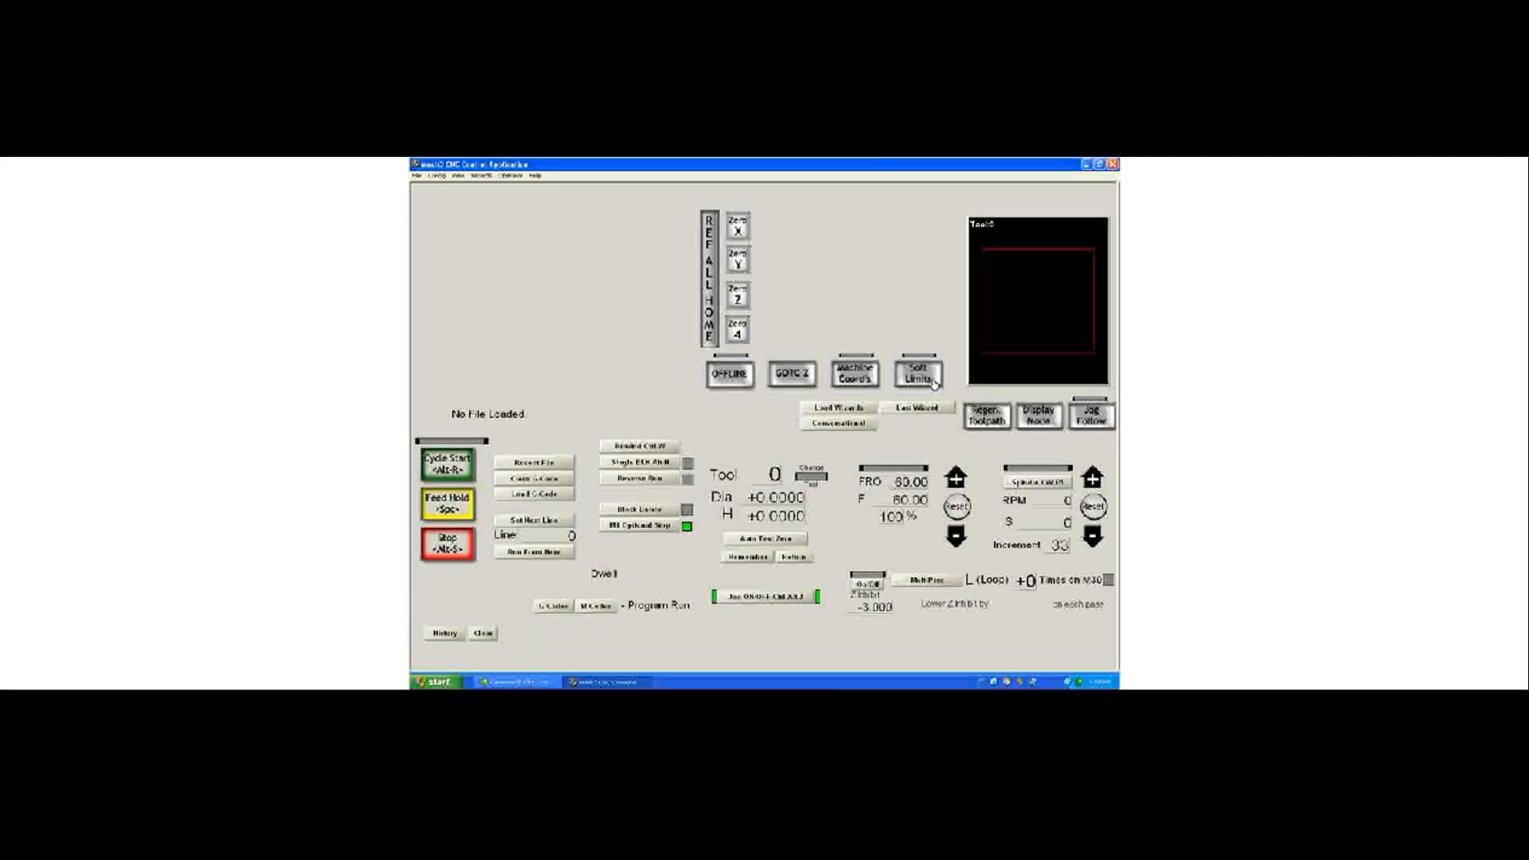
Jog Y in both directions, X in the negative direction, and Z down and up to test their movement.
{"action": "key", "text": "Up"}
{"action": "key", "text": "Up"}
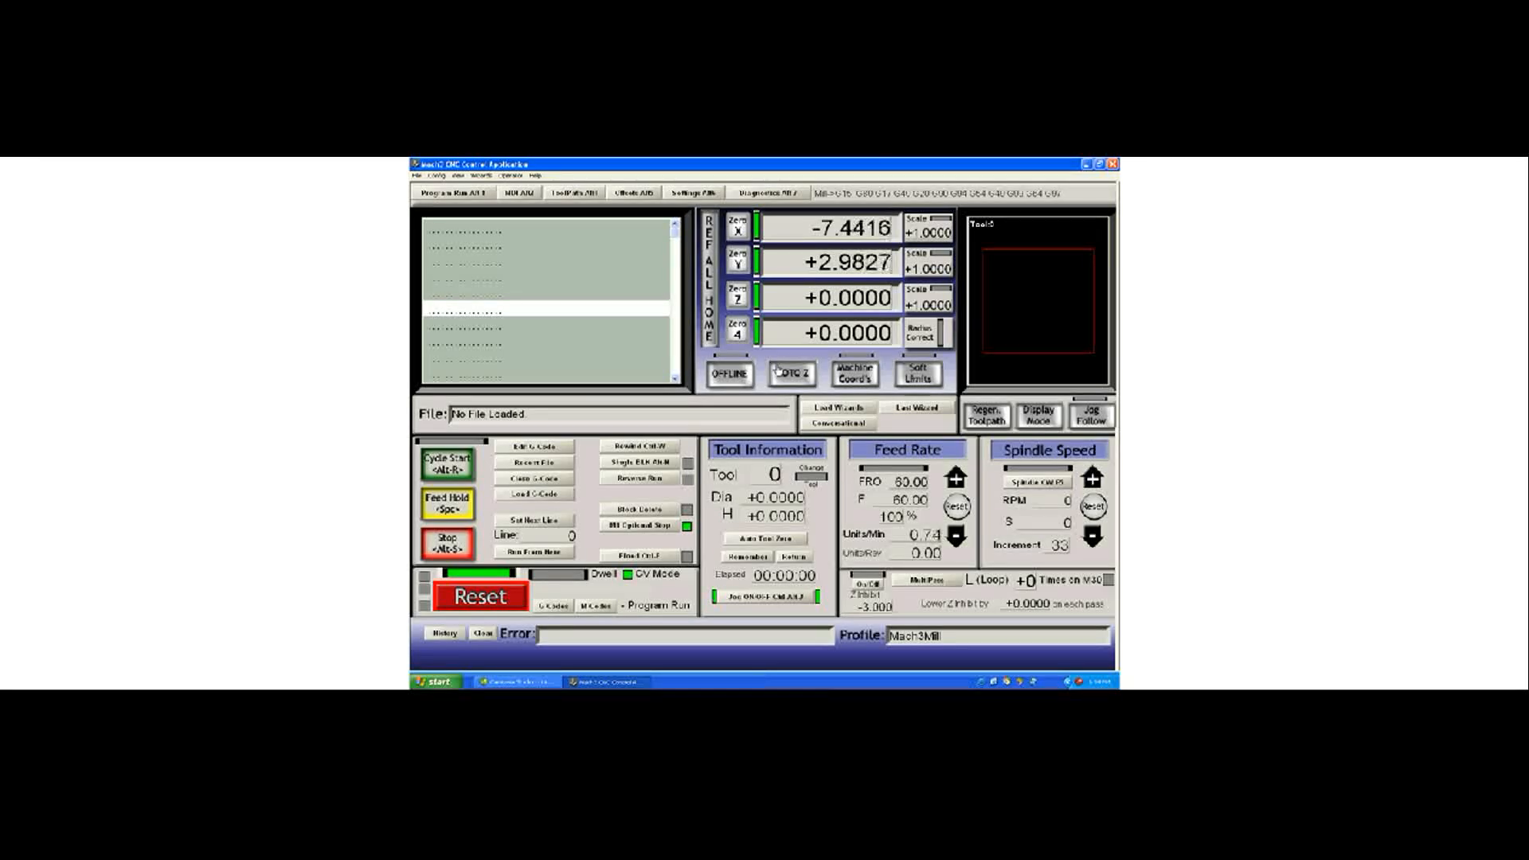
{"action": "key", "text": "Down"}
{"action": "key", "text": "Page_Down"}
{"action": "key", "text": "Page_Up"}
{"action": "key", "text": "Left"}
{"action": "key", "text": "Page_Down"}
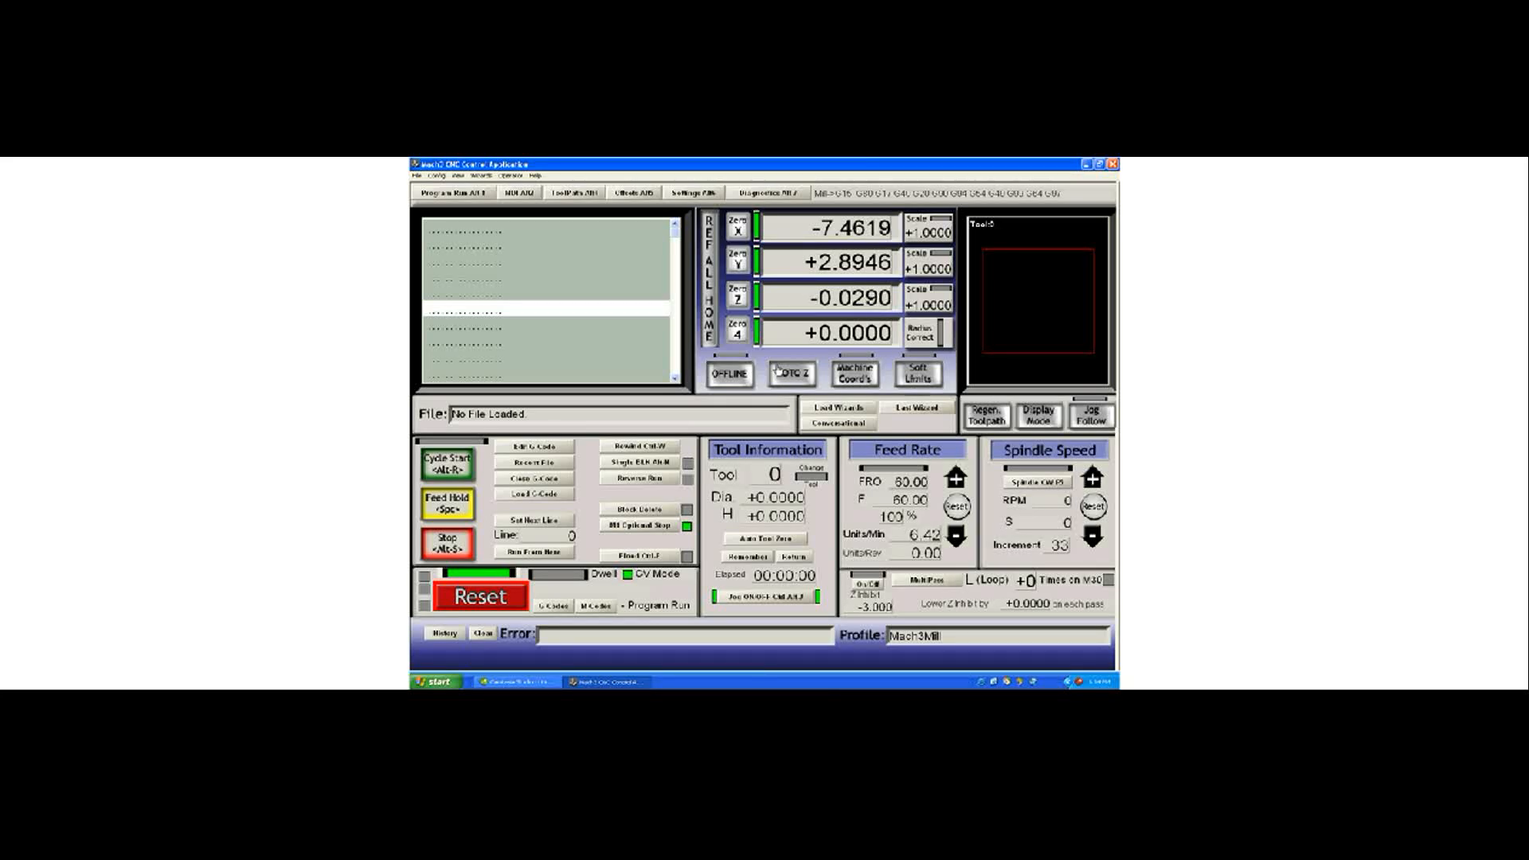
{"action": "key", "text": "Page_Up"}
Load the G-code file roadrunner.tap from the GCode folder of C:\Mach3.
{"action": "left_click", "coordinate": [533, 496]}
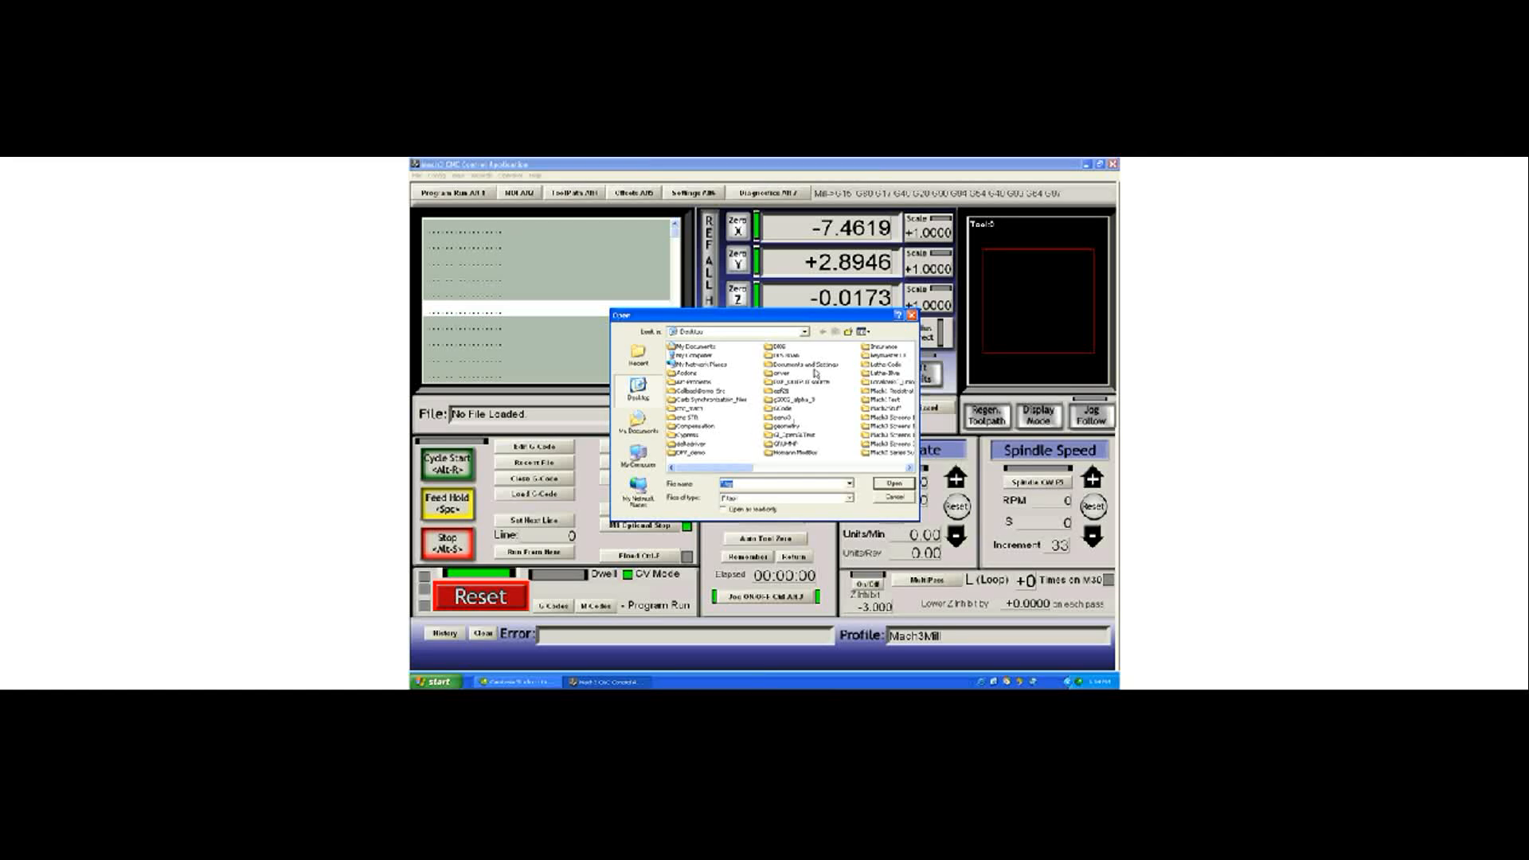
{"action": "left_click", "coordinate": [748, 333]}
{"action": "left_click", "coordinate": [749, 332]}
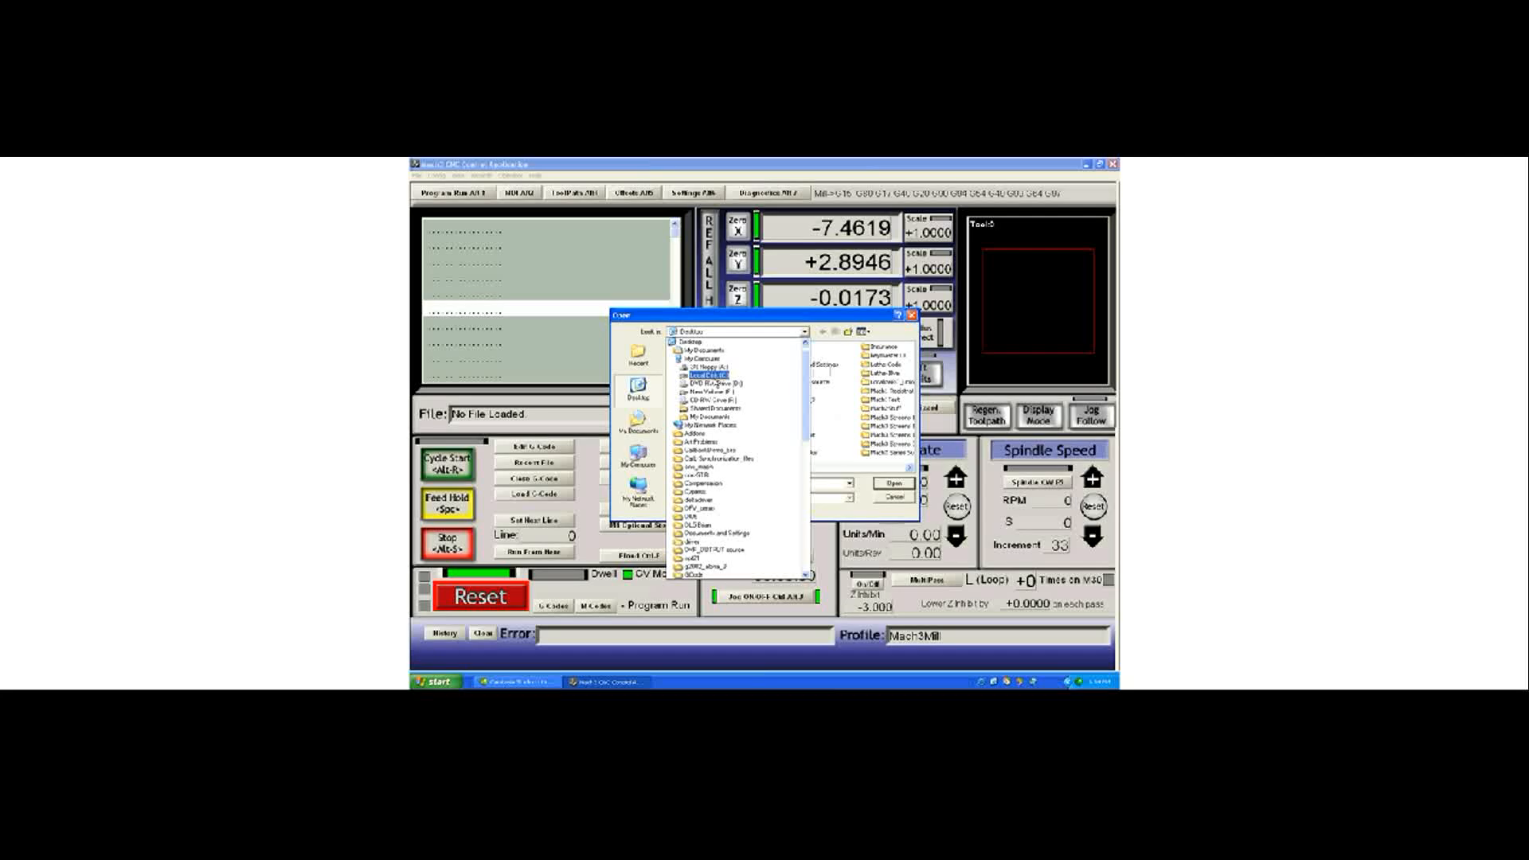
{"action": "left_click", "coordinate": [705, 380]}
{"action": "double_click", "coordinate": [766, 356]}
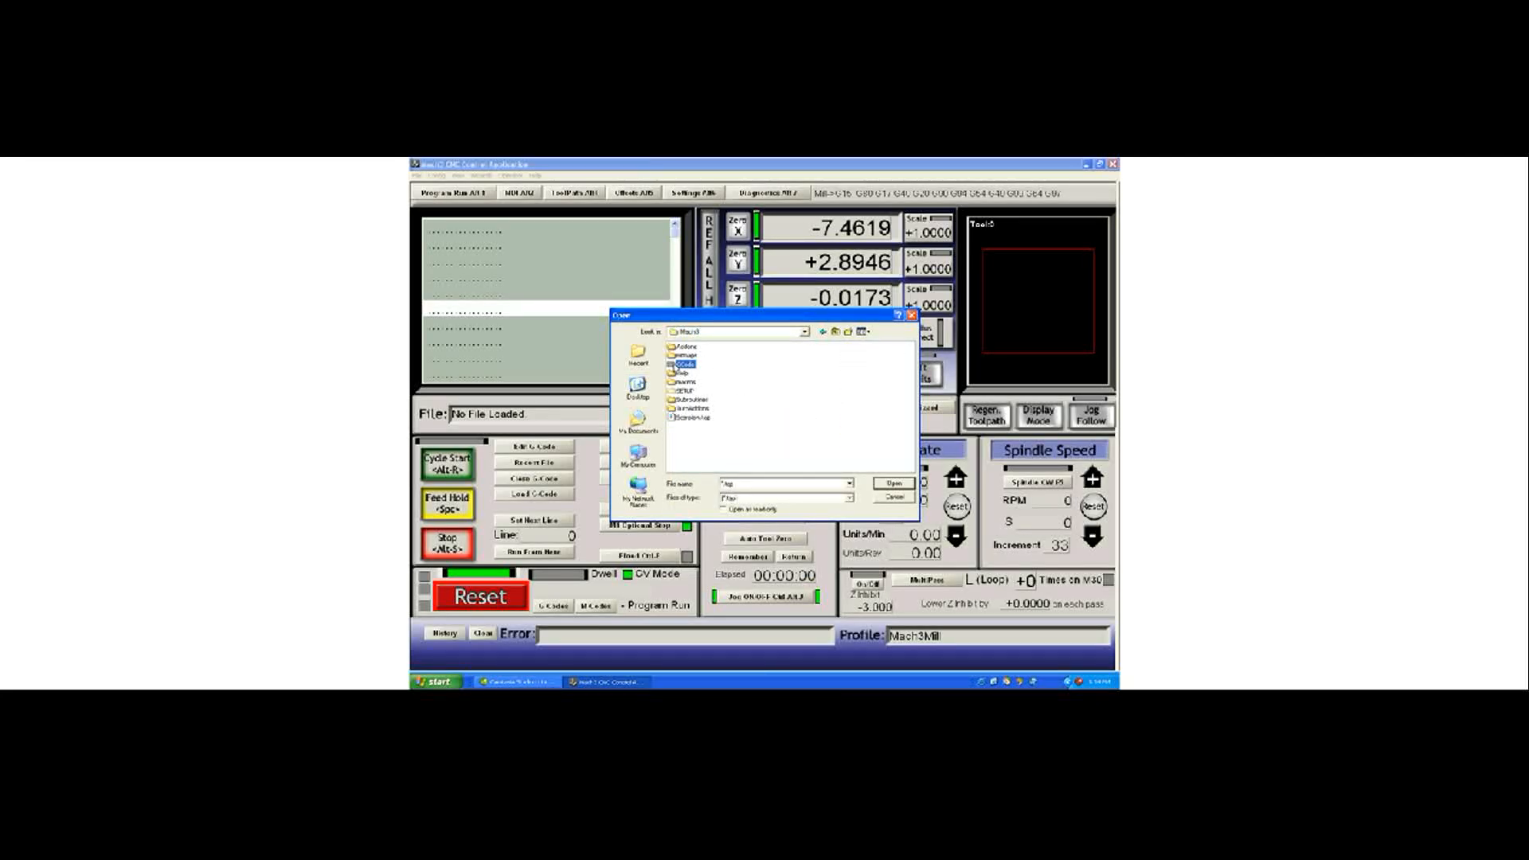
{"action": "double_click", "coordinate": [681, 365]}
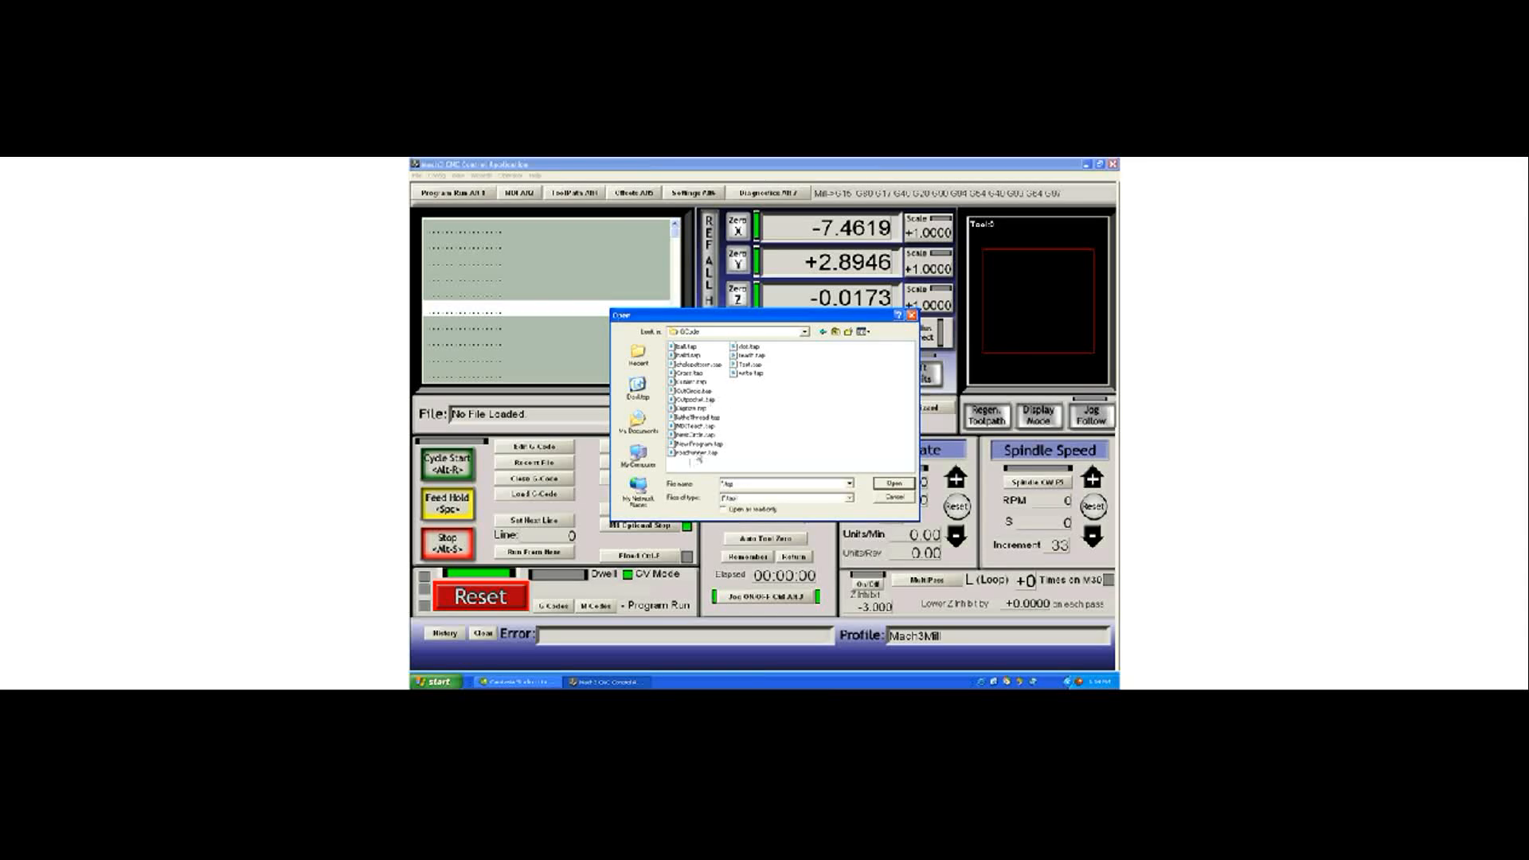
{"action": "double_click", "coordinate": [697, 452]}
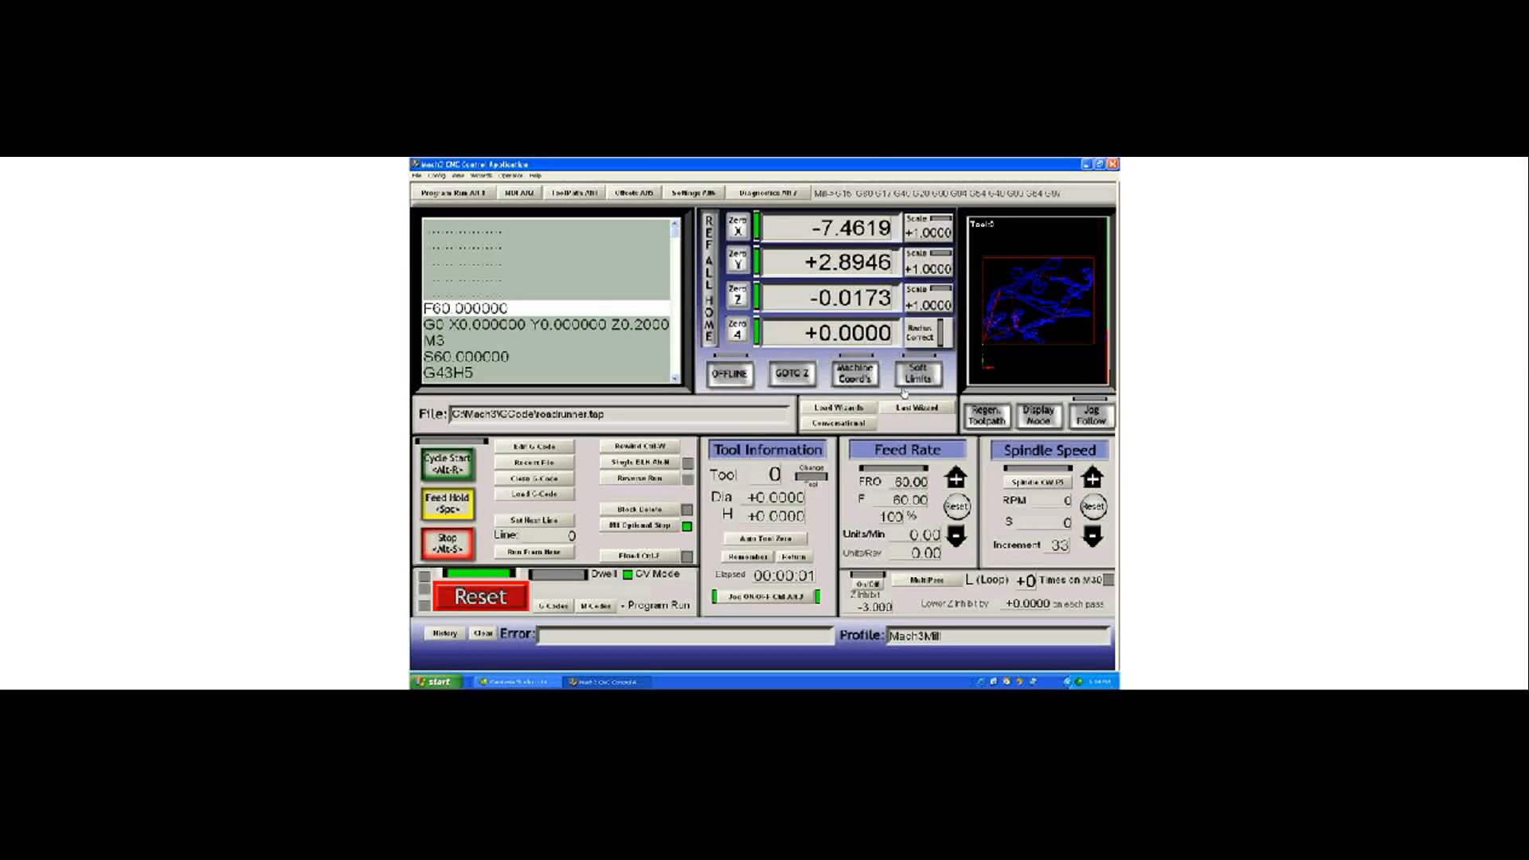
Start the loaded roadrunner program and stop its run with an emergency reset.
{"action": "left_click_drag", "start_coordinate": [1035, 324], "coordinate": [990, 359]}
{"action": "double_click", "coordinate": [991, 361]}
{"action": "left_click", "coordinate": [440, 467]}
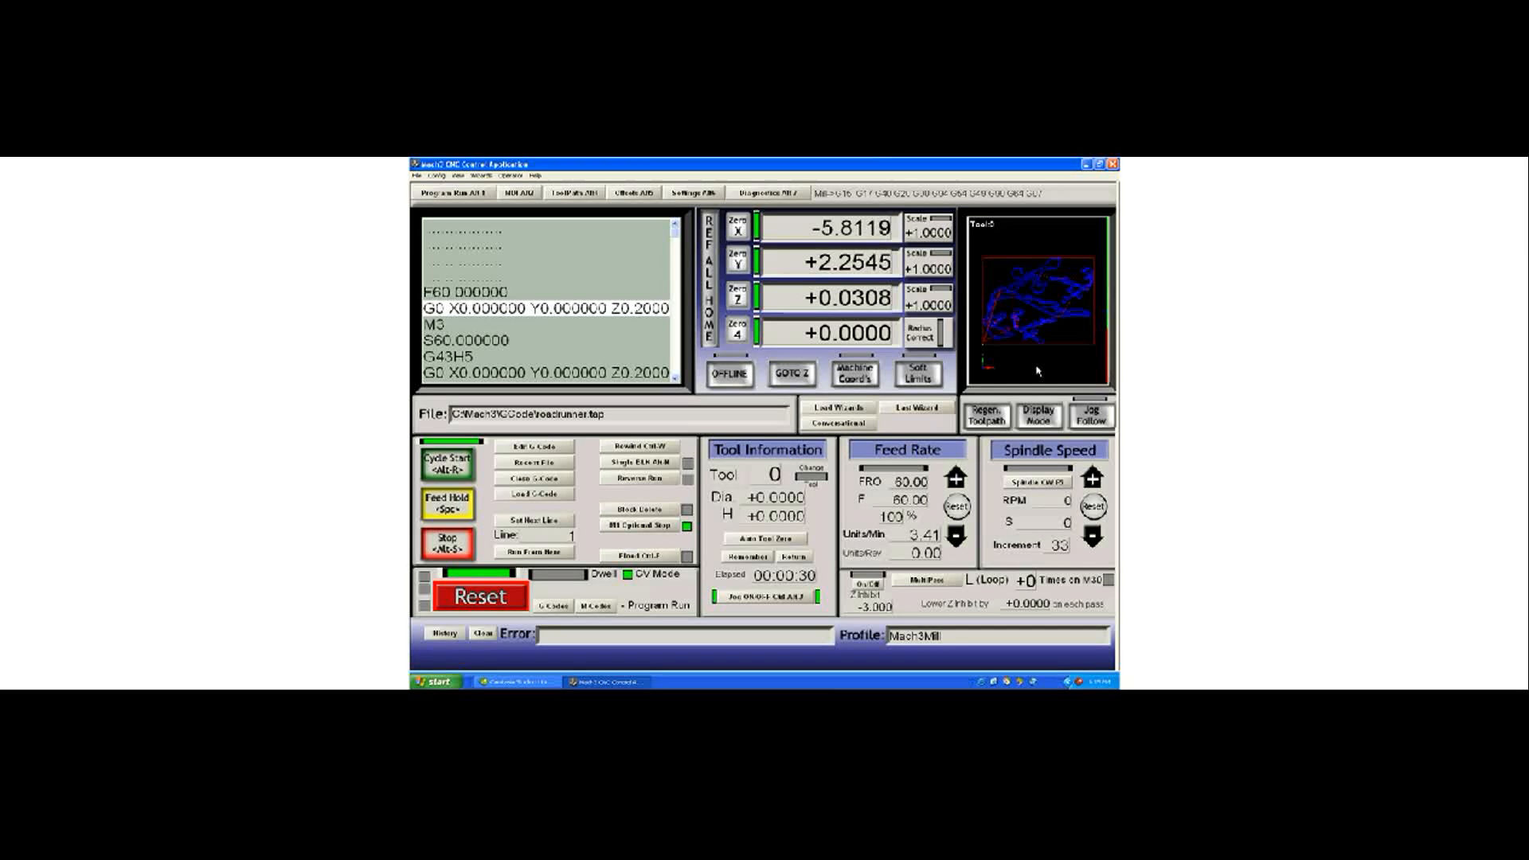
{"action": "left_click", "coordinate": [510, 605]}
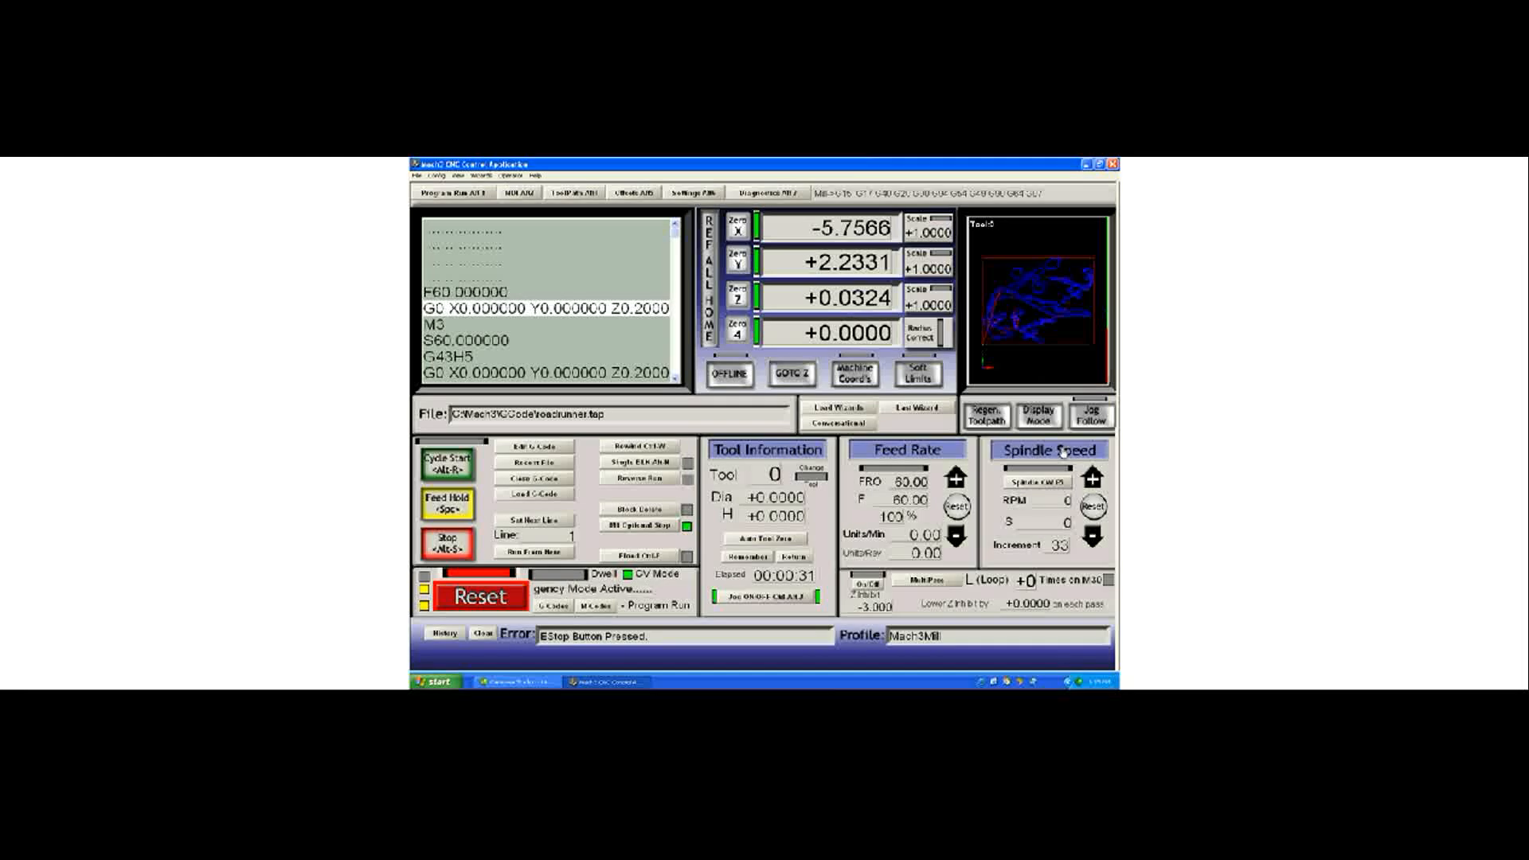
{"action": "left_click", "coordinate": [1080, 684]}
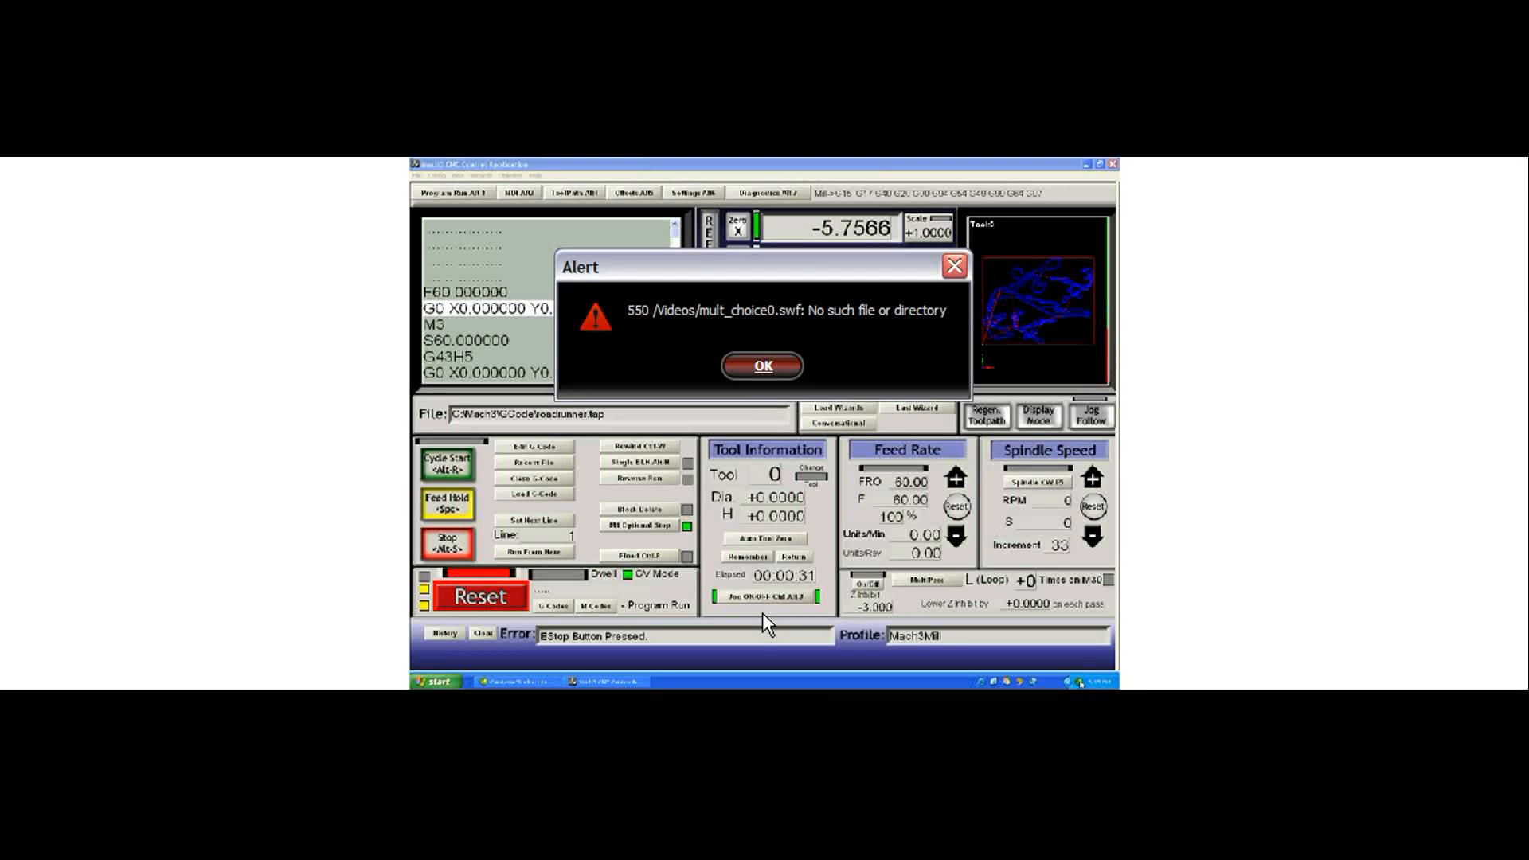
{"action": "key", "text": "Return"}
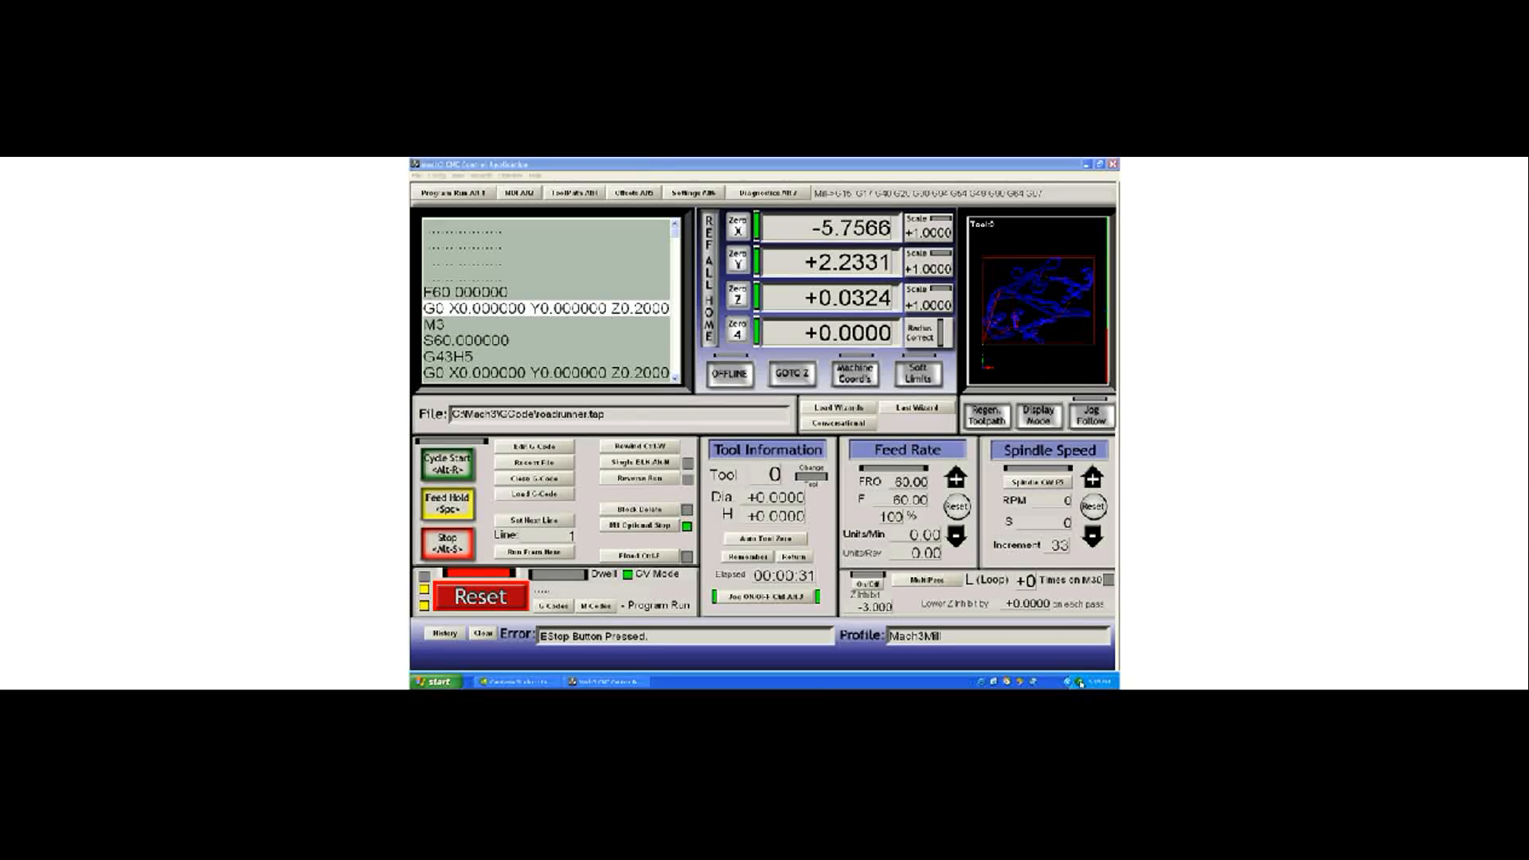
{"action": "right_click", "coordinate": [1080, 683]}
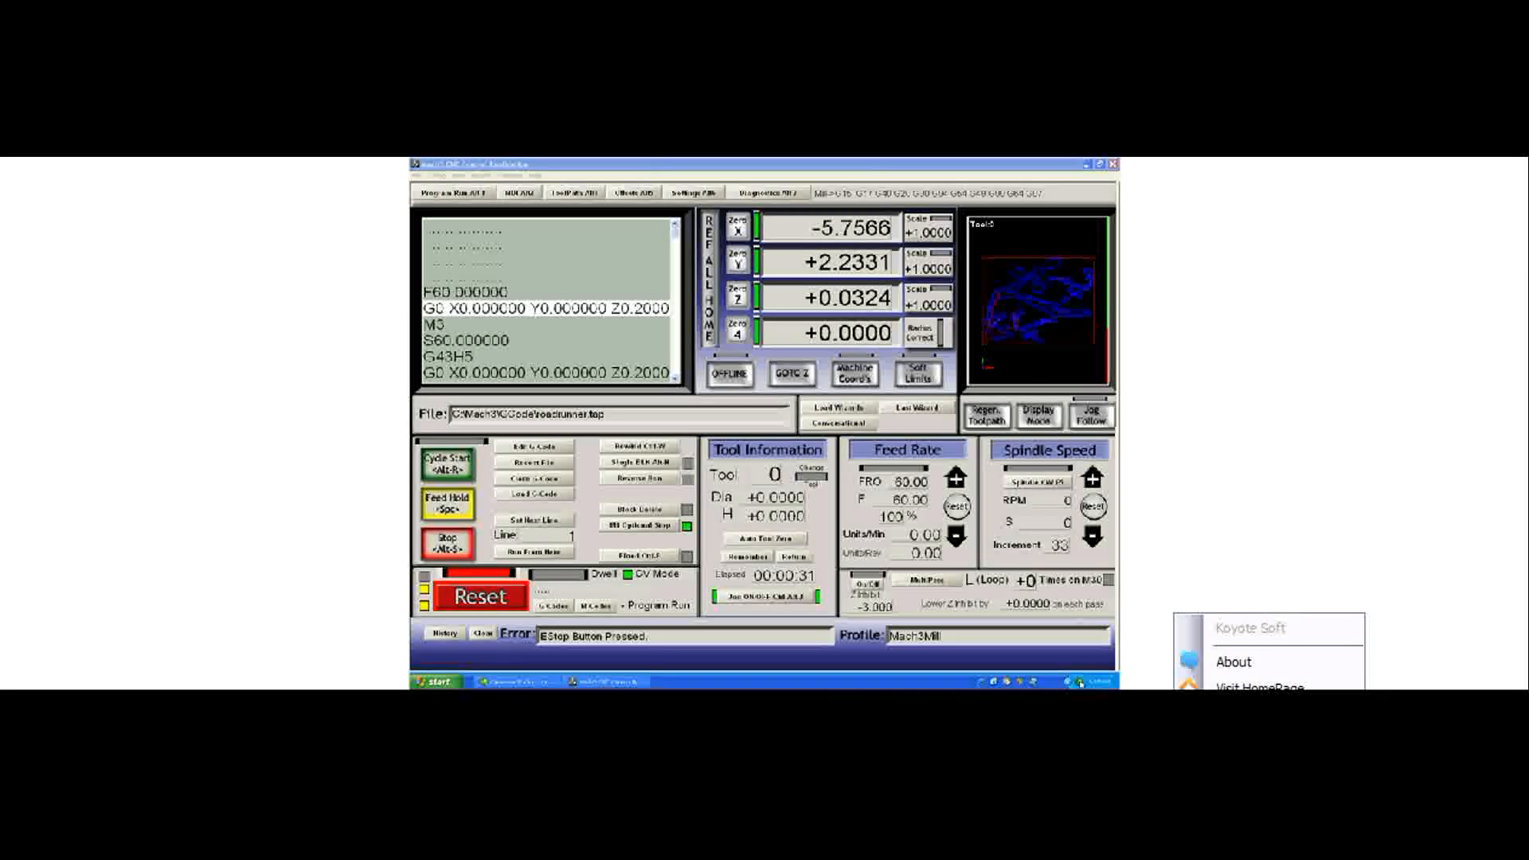